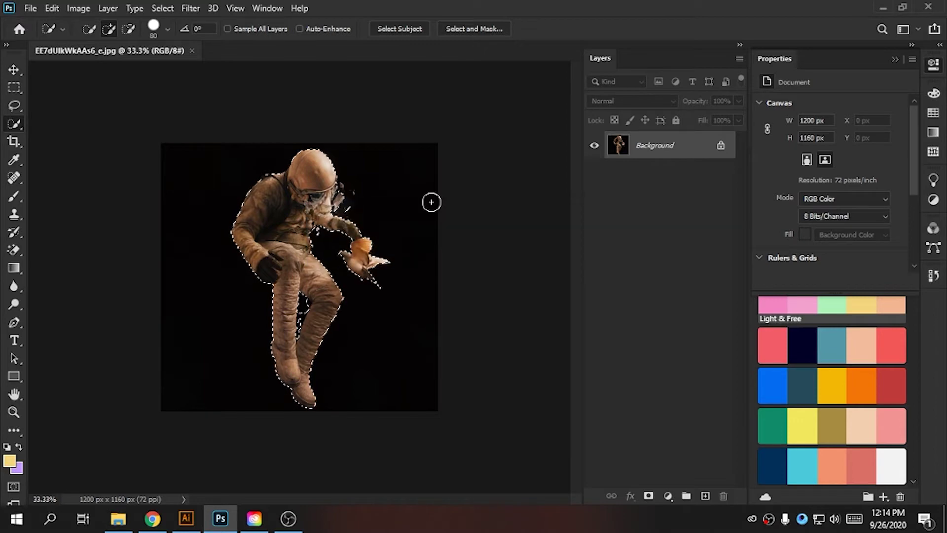
# Inspect the selection edges and add a layer mask hiding the black background.
pyautogui.hotkey('ctrl', '1')
pyautogui.scroll(-3, 412, 247)
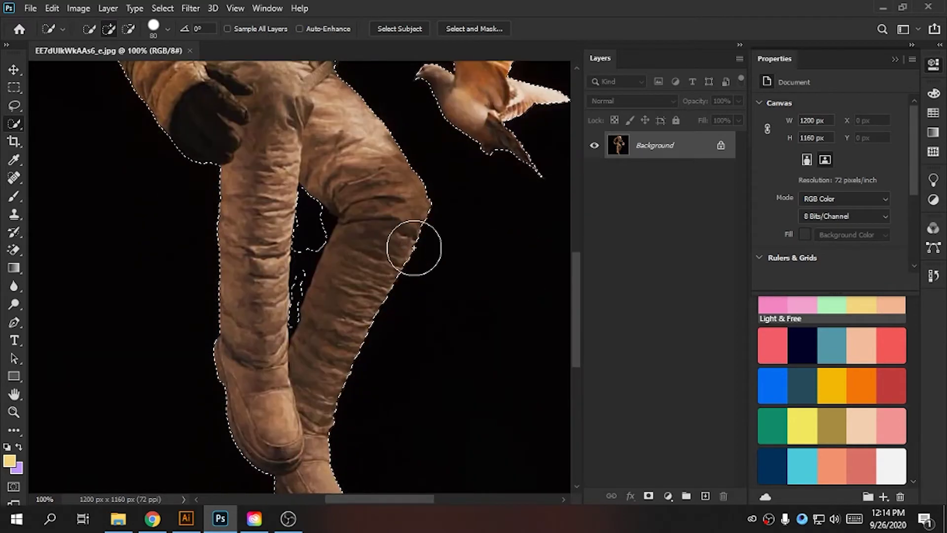
pyautogui.moveTo(412, 248); pyautogui.dragTo(332, 313)
pyautogui.click(649, 496)
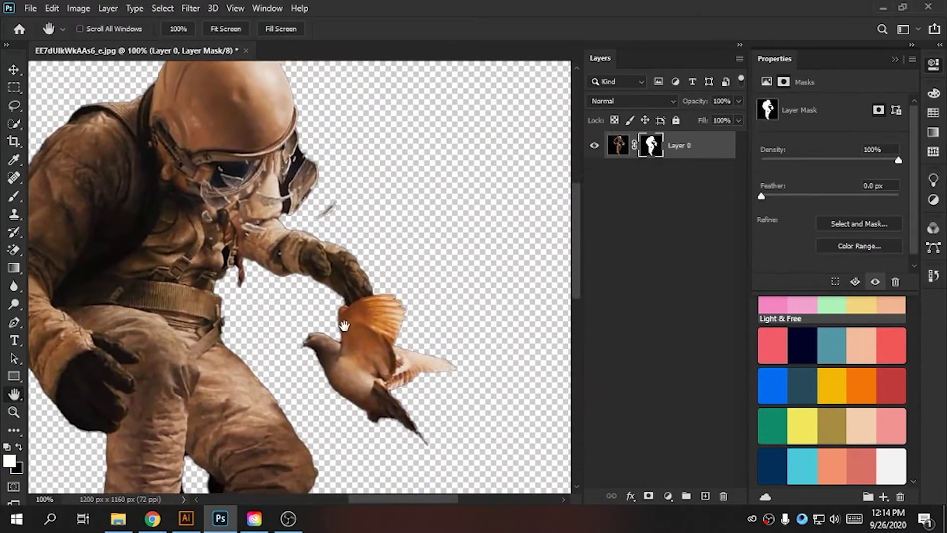
# Contract the subject selection slightly inward via Select > Modify > Contract.
pyautogui.scroll(3, 343, 248)
pyautogui.hotkey('shift', 'e')
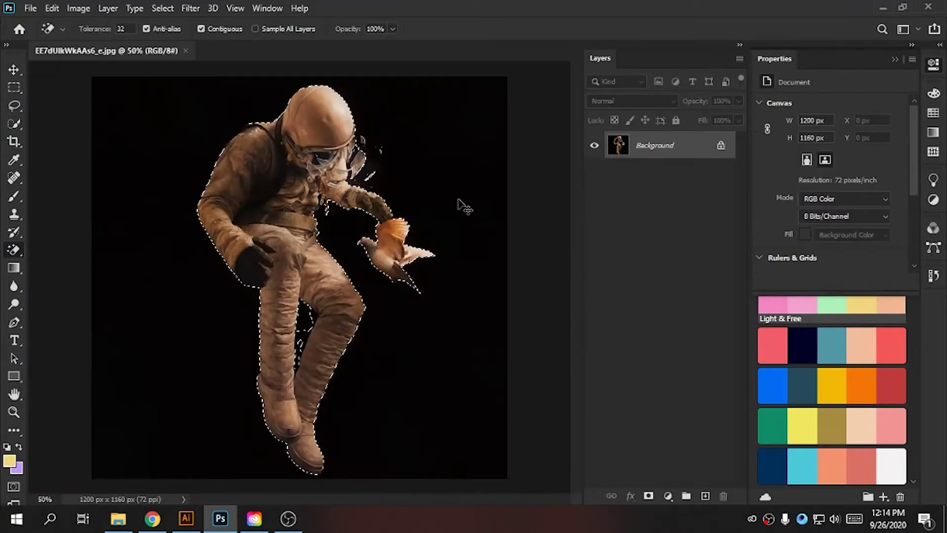
pyautogui.click(163, 9)
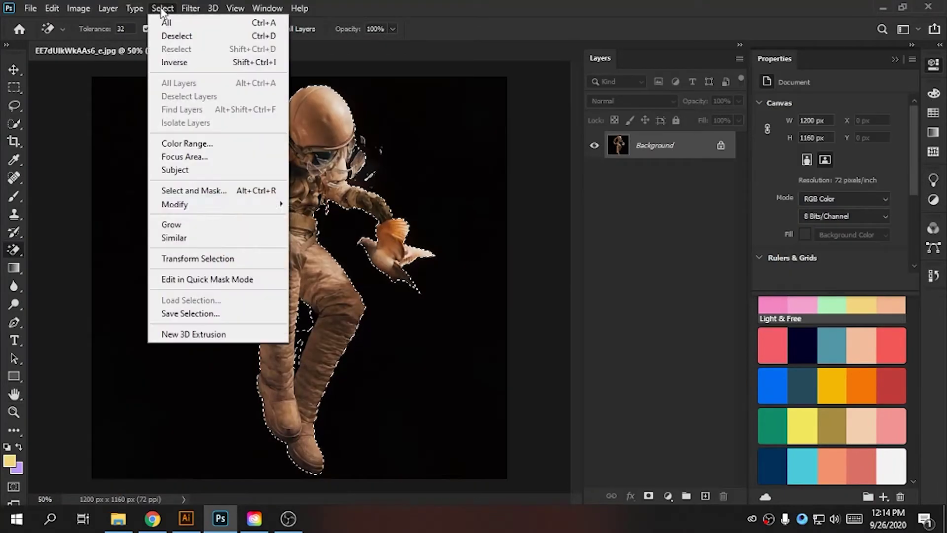
pyautogui.click(326, 243)
pyautogui.press('Return')
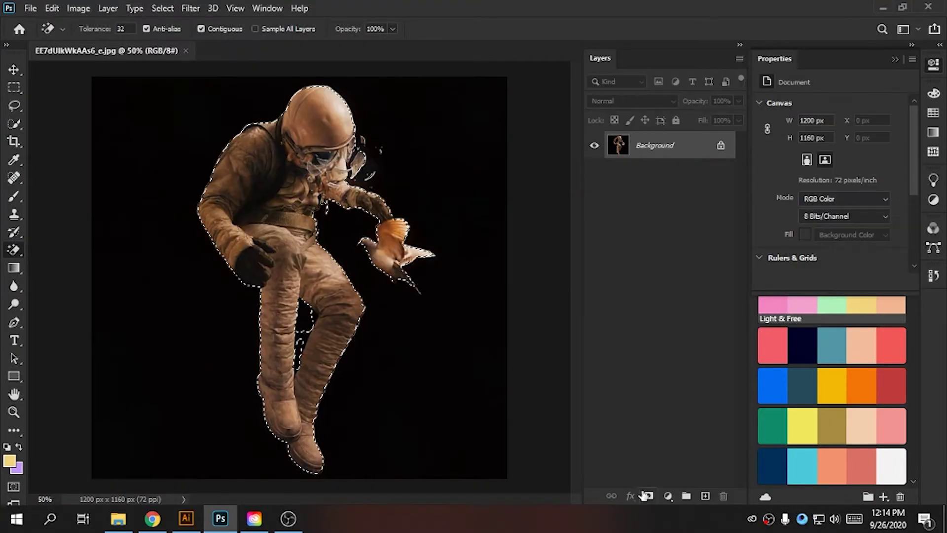
# Erase the bird remnant at the glove's tip with a hard-edged eraser on the mask.
pyautogui.press('e')
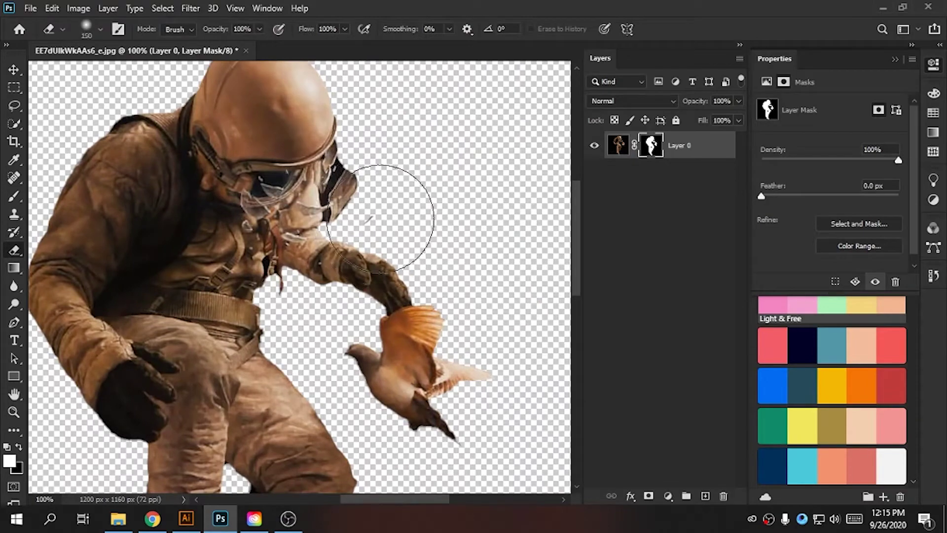
pyautogui.hotkey('shift', ']')
pyautogui.hotkey('shift', ']')
pyautogui.hotkey('shift', ']')
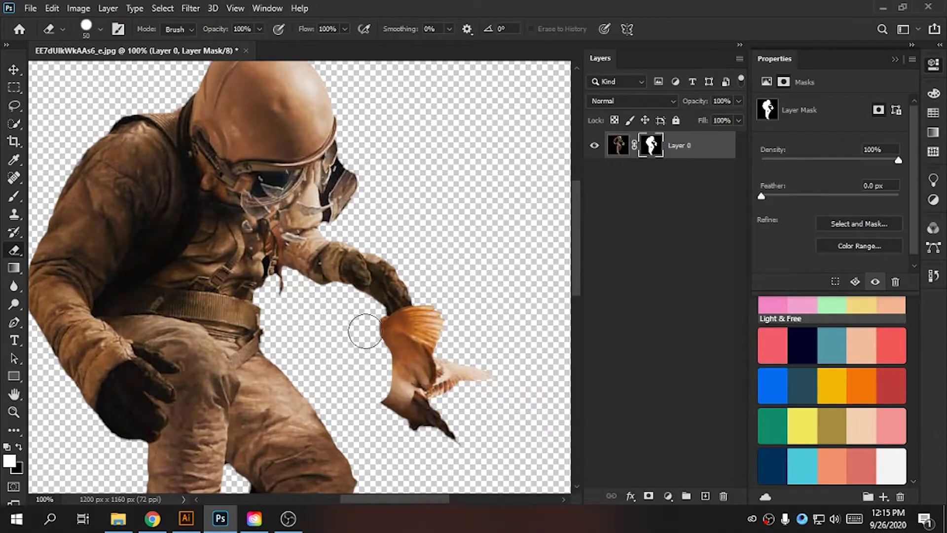
pyautogui.scroll(3, 421, 330)
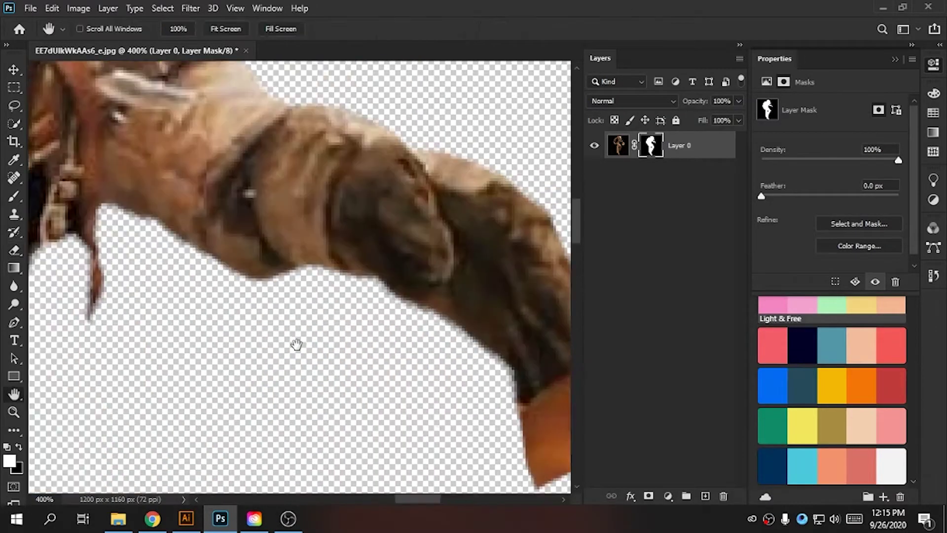
pyautogui.moveTo(434, 392); pyautogui.dragTo(356, 415)
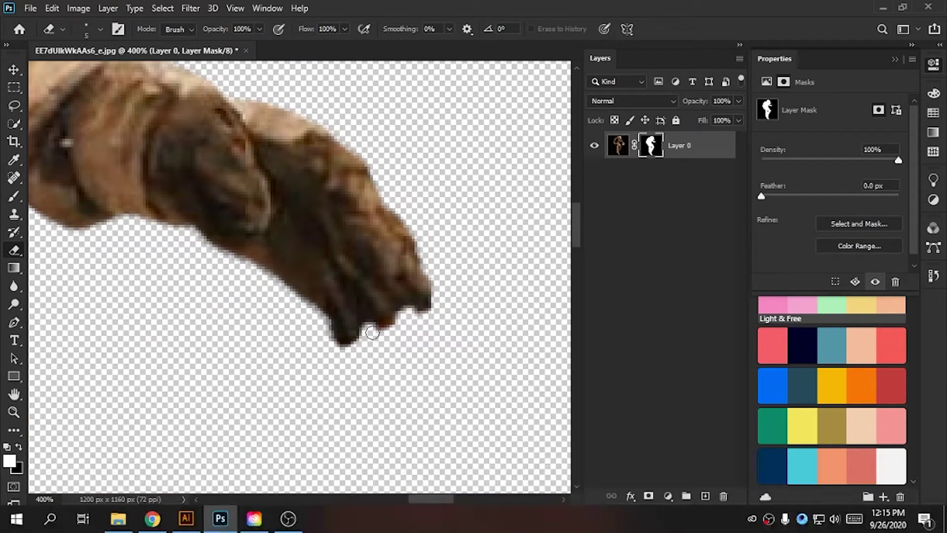
# Restore the glove's fingertip edges with a hard round brush on the mask.
pyautogui.press('b')
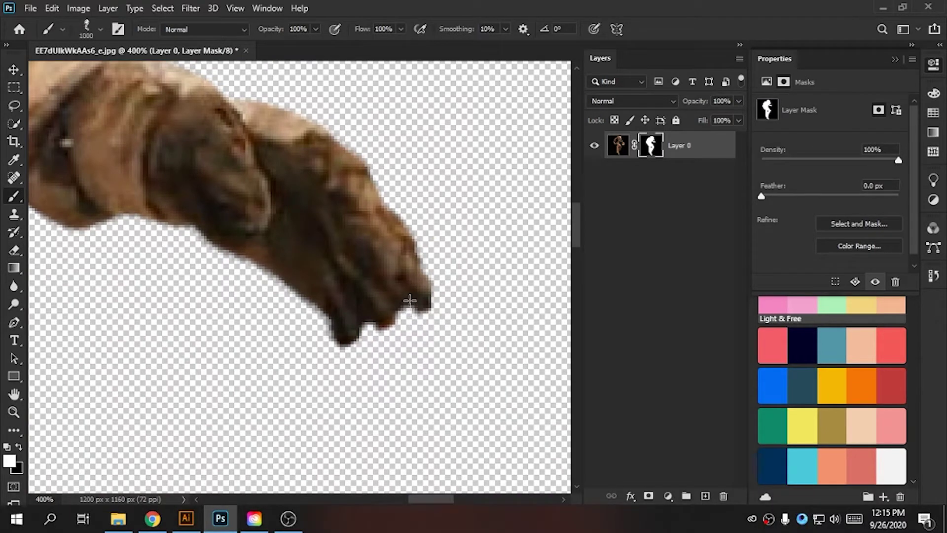
pyautogui.rightClick(434, 296)
pyautogui.scroll(5, 656, 443)
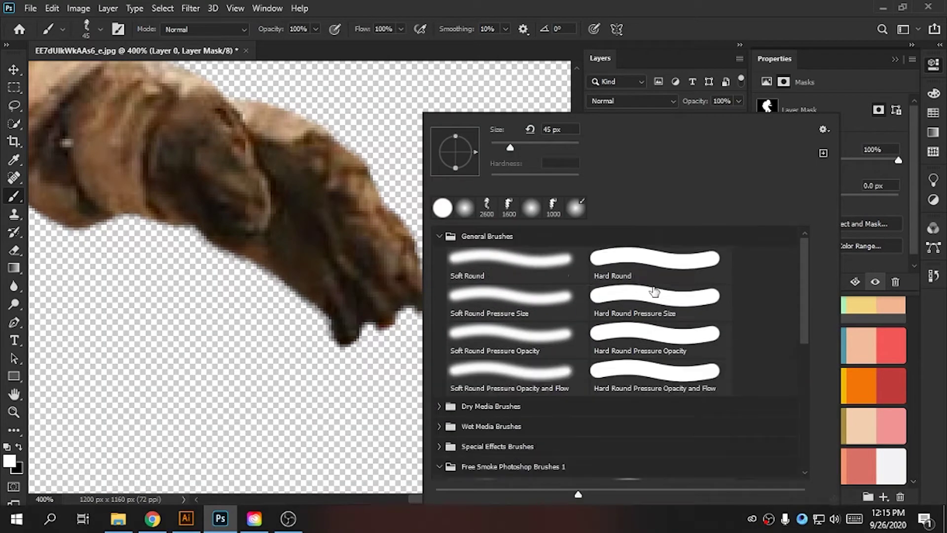
pyautogui.doubleClick(651, 292)
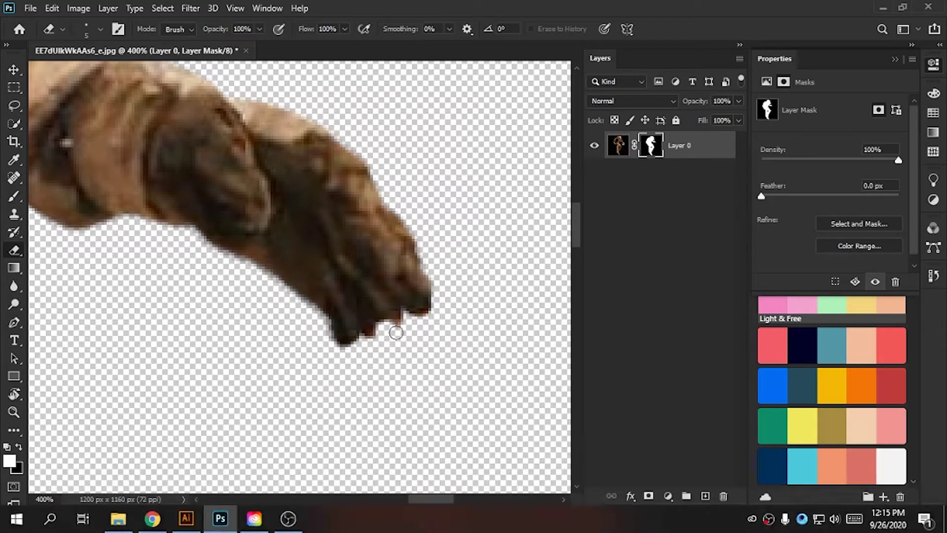
pyautogui.moveTo(392, 328); pyautogui.dragTo(393, 319)
# Erase the leftover black between the astronaut's legs from the mask.
pyautogui.press('e')
pyautogui.press('b')
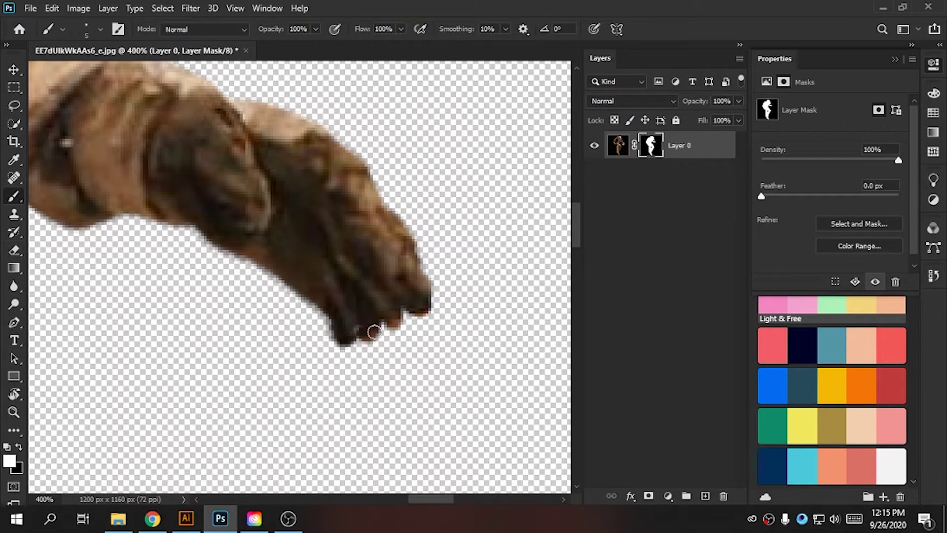
pyautogui.hotkey('ctrl', '0')
pyautogui.hotkey('ctrl', '+')
pyautogui.hotkey('ctrl', '+')
pyautogui.hotkey('ctrl', '+')
pyautogui.hotkey('ctrl', '+')
pyautogui.press('e')
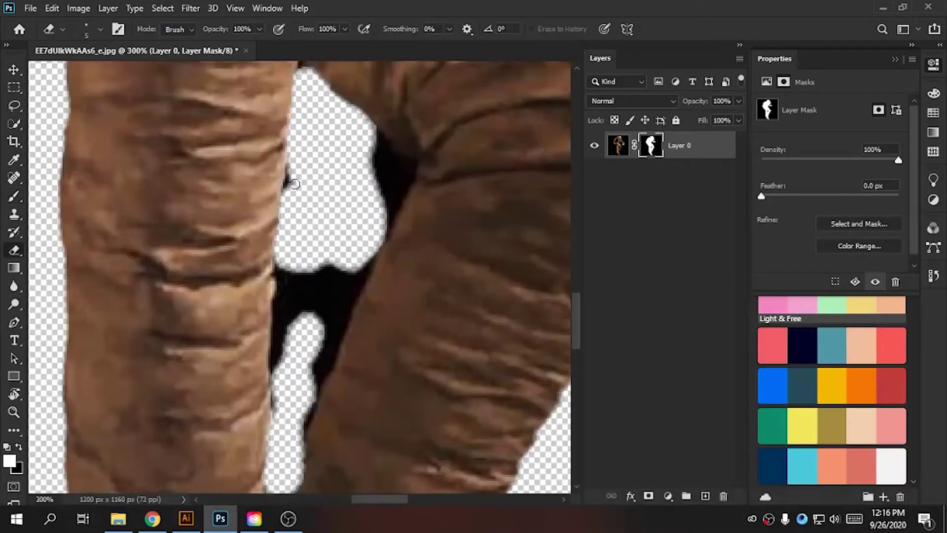
pyautogui.scroll(3, 294, 219)
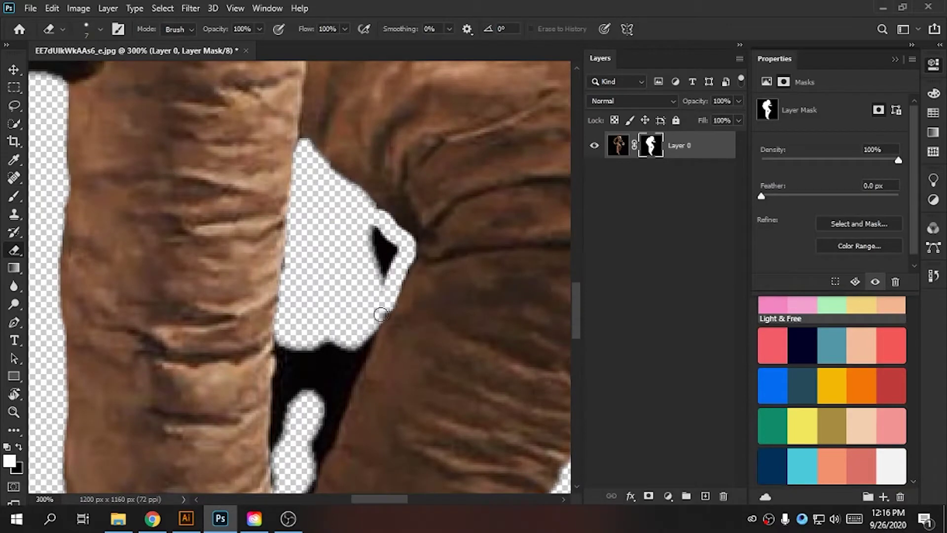
pyautogui.scroll(-3, 286, 286)
pyautogui.moveTo(283, 289); pyautogui.dragTo(275, 439)
pyautogui.scroll(-6, 282, 307)
pyautogui.scroll(1, 272, 369)
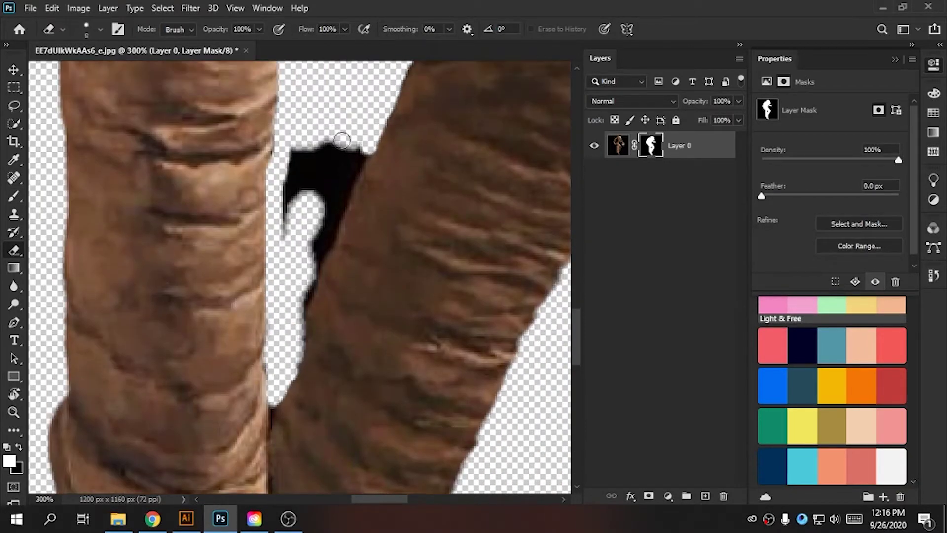
pyautogui.moveTo(346, 124); pyautogui.dragTo(311, 182)
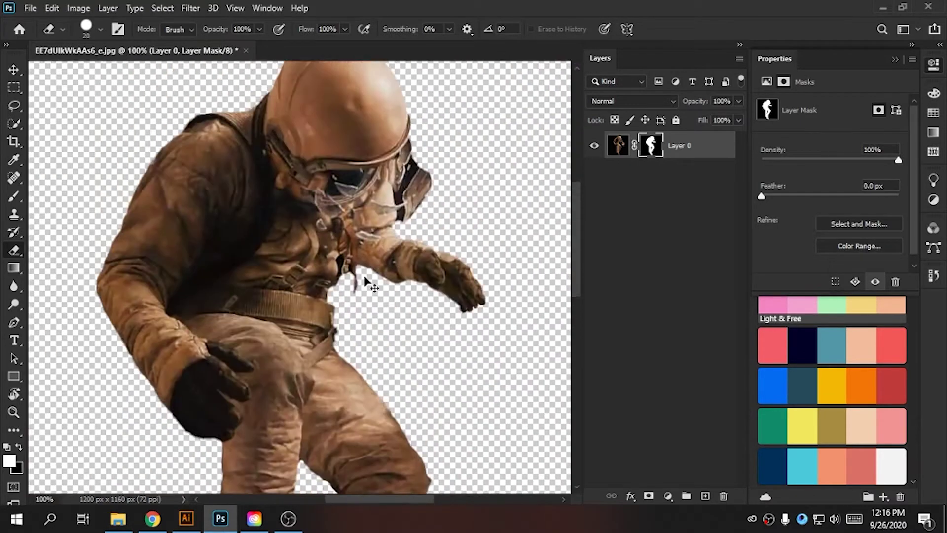
# Erase the dark fringes along the helmet edge and legs, then view the whole figure.
pyautogui.moveTo(370, 140); pyautogui.dragTo(339, 283)
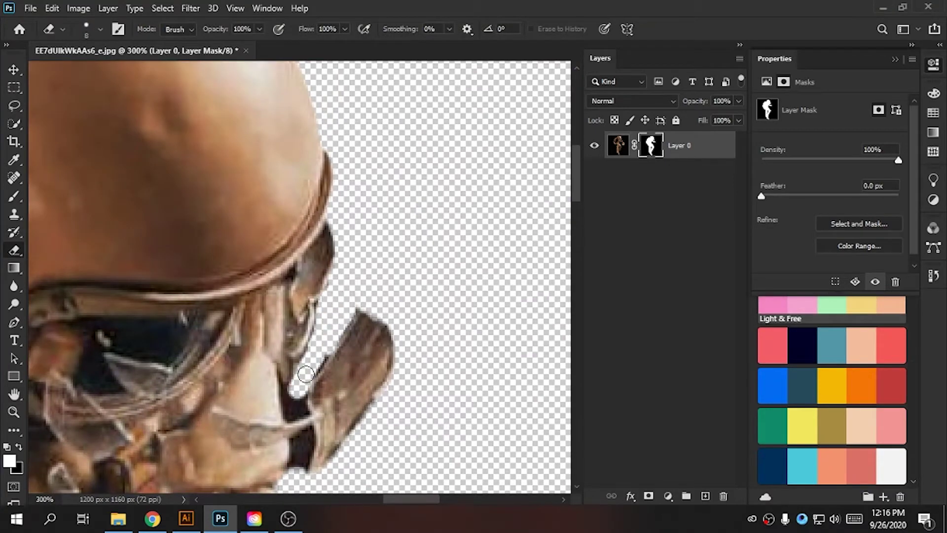
pyautogui.scroll(-3, 299, 371)
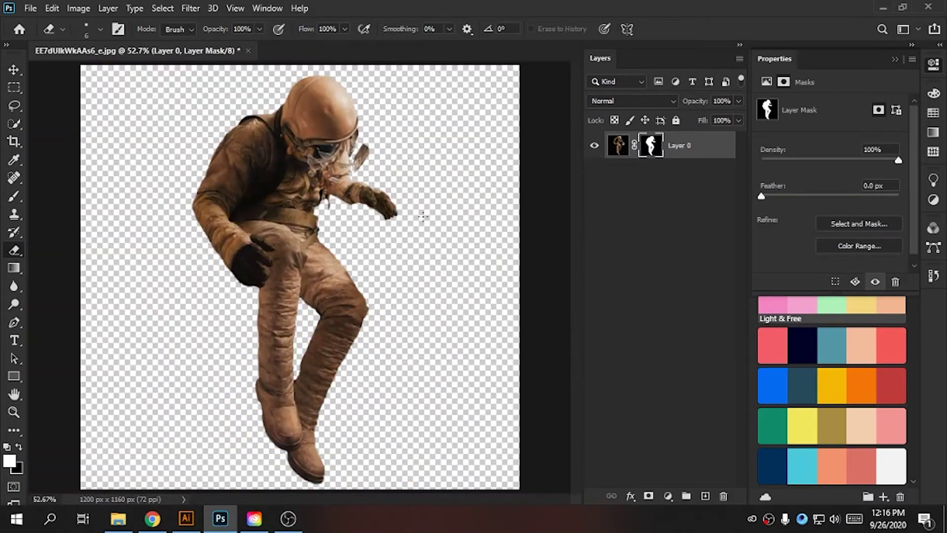
pyautogui.moveTo(364, 353); pyautogui.dragTo(457, 271)
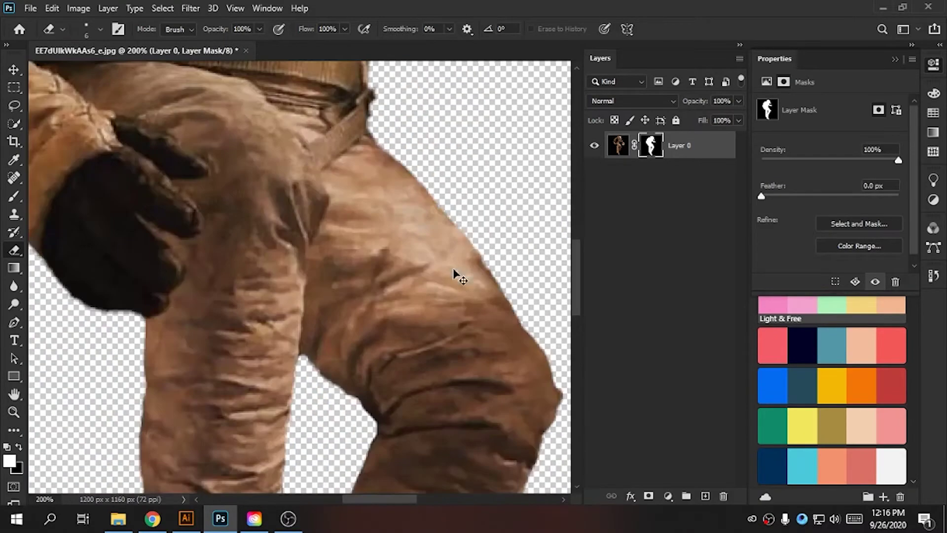
pyautogui.press('b')
pyautogui.press('e')
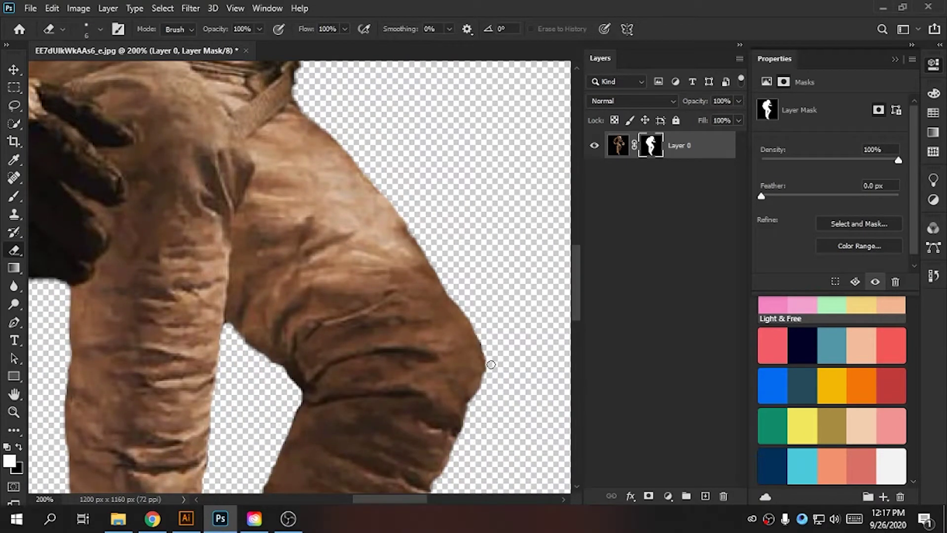
pyautogui.hotkey('ctrl', '0')
pyautogui.hotkey('alt', 'f')
# Create a new tall poster document with a near-black Solid Color fill layer.
pyautogui.press('n')
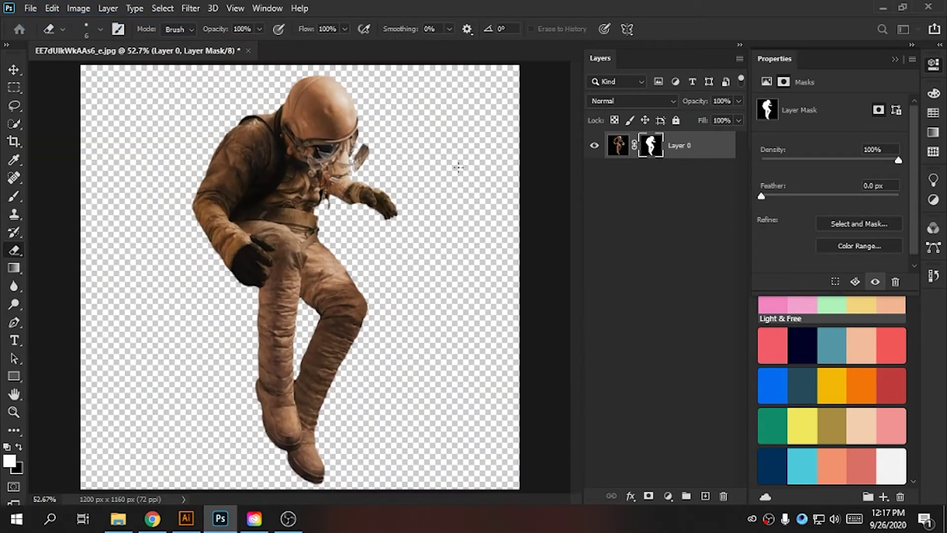
pyautogui.click(751, 475)
pyautogui.click(668, 495)
pyautogui.click(685, 254)
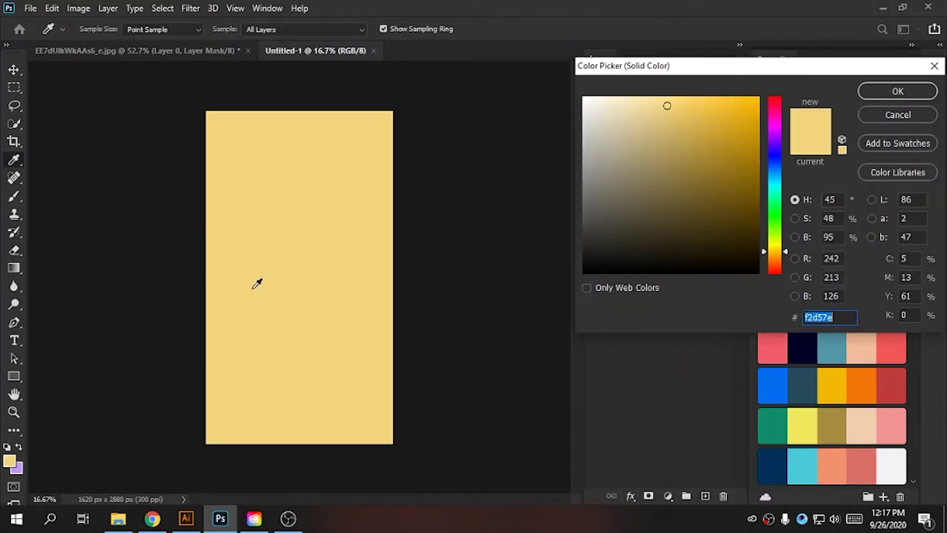
pyautogui.moveTo(256, 281); pyautogui.dragTo(549, 255)
pyautogui.press('Return')
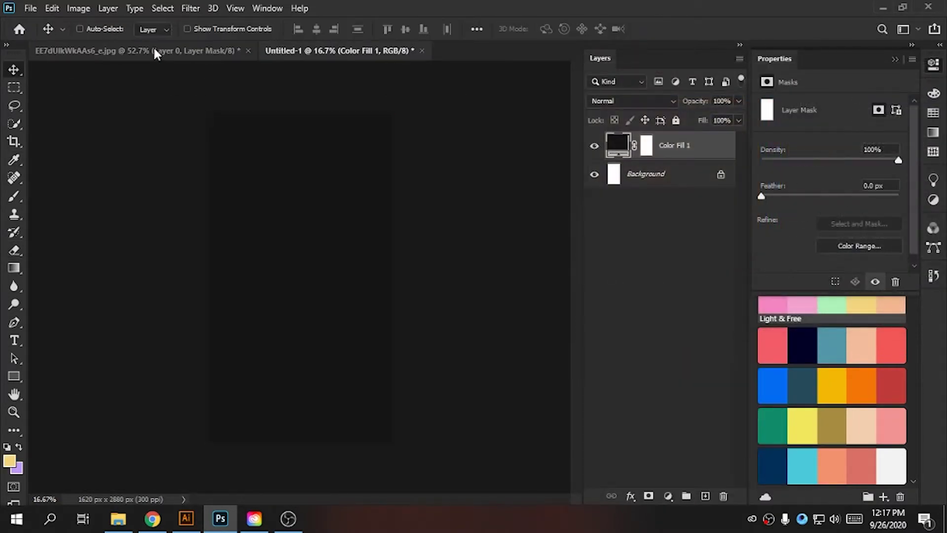
# Bring the astronaut layer into the poster, enlarge it and move it slightly lower.
pyautogui.click(148, 50)
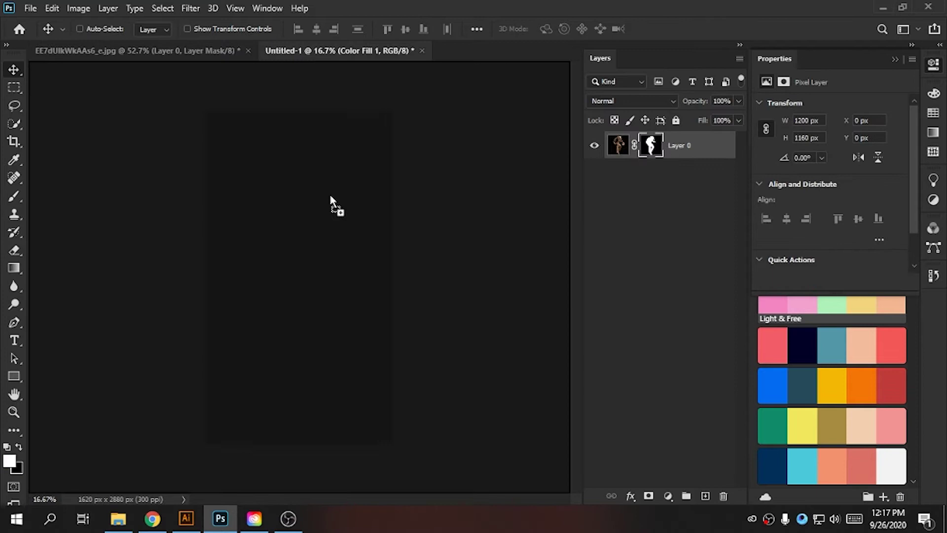
pyautogui.moveTo(332, 59)
pyautogui.mouseDown()
pyautogui.moveTo(329, 200)
pyautogui.moveTo(292, 296)
pyautogui.mouseUp()
pyautogui.hotkey('ctrl', 't')
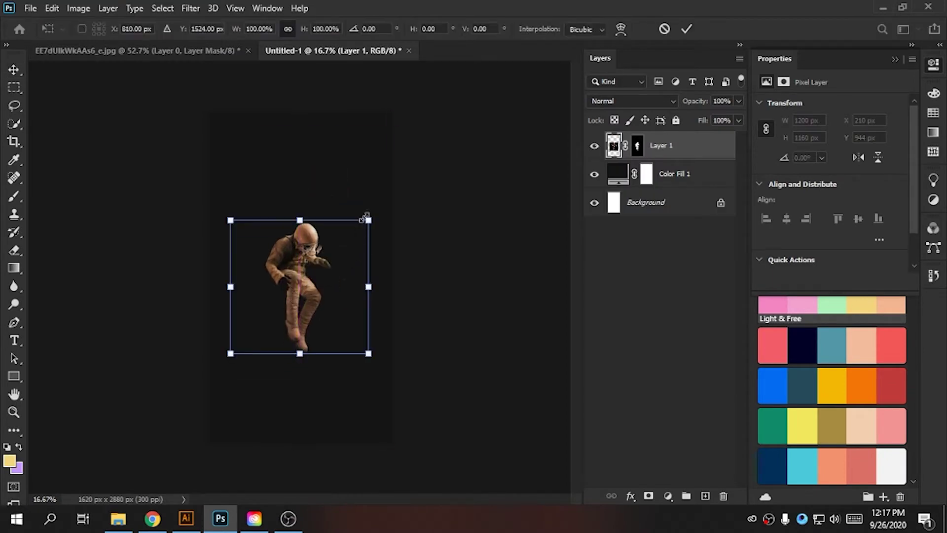
pyautogui.moveTo(368, 216); pyautogui.dragTo(391, 199)
pyautogui.moveTo(320, 252); pyautogui.dragTo(323, 261)
pyautogui.press('Return')
# Zoom in on the astronaut and cycle between the Eraser and Background Eraser tools.
pyautogui.hotkey('ctrl', '+')
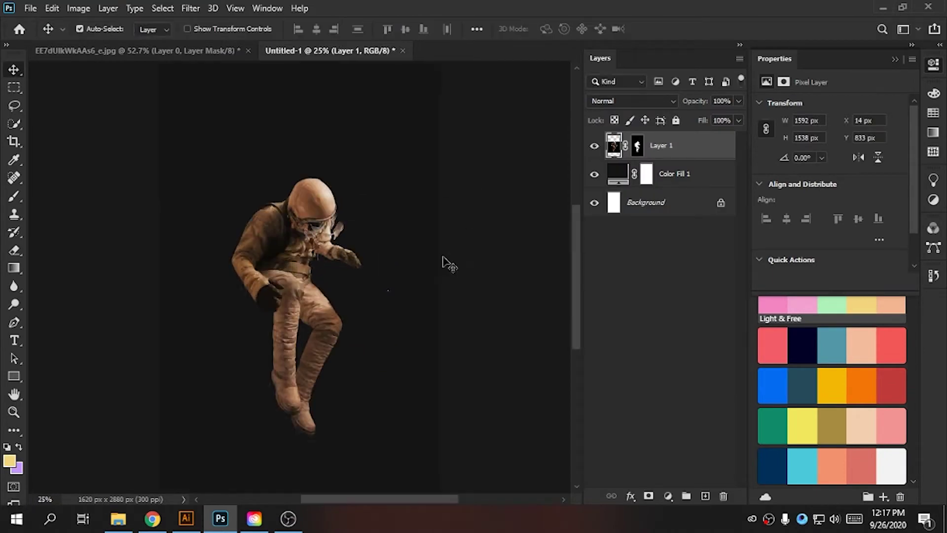
pyautogui.hotkey('ctrl', '+')
pyautogui.press('e')
pyautogui.hotkey('shift', 'e')
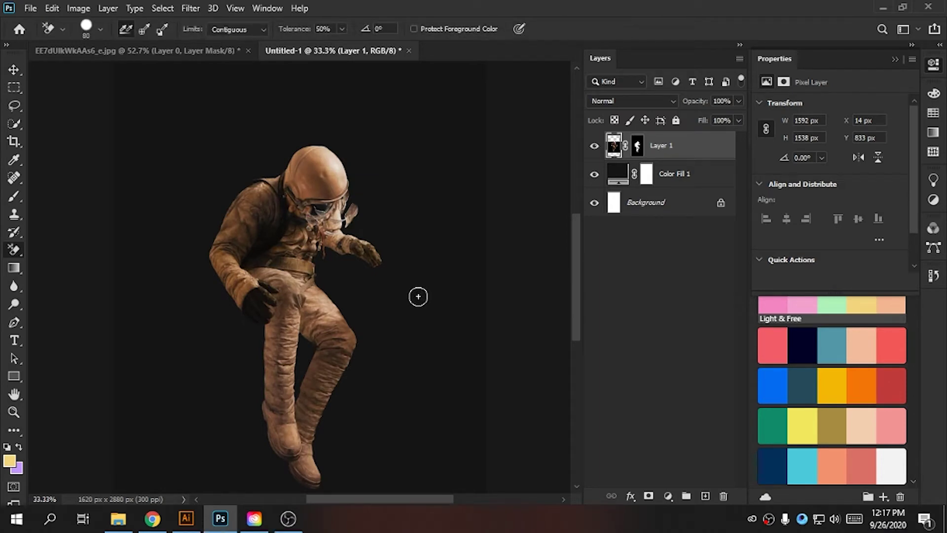
pyautogui.hotkey('shift', 'e')
pyautogui.hotkey('shift', 'e')
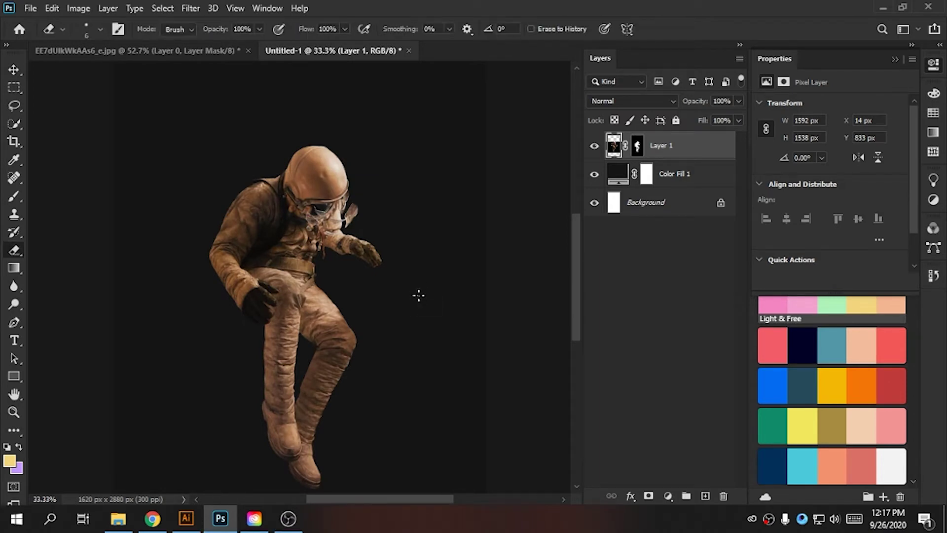
pyautogui.hotkey('ctrl', '+')
pyautogui.hotkey('ctrl', '+')
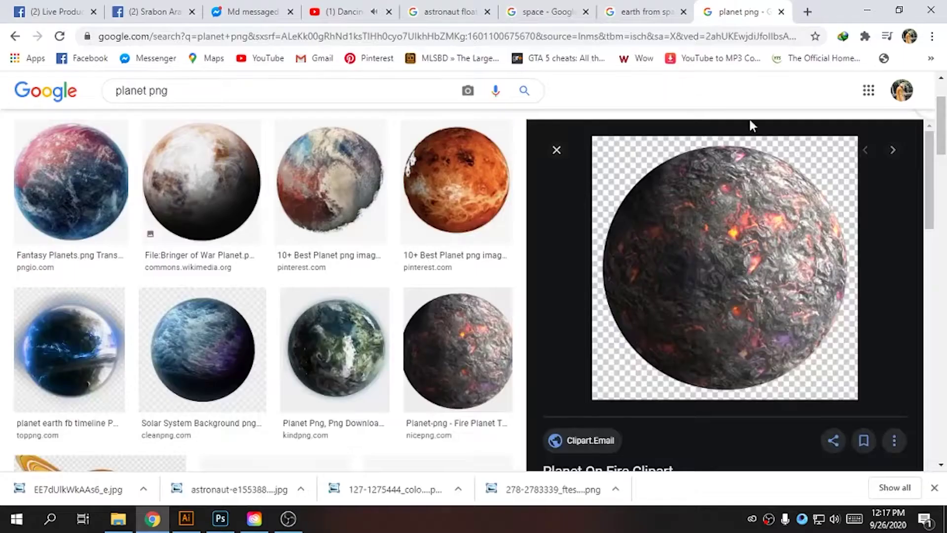
# Copy the fiery planet PNG from the browser and return to Photoshop.
pyautogui.rightClick(727, 226)
pyautogui.click(772, 366)
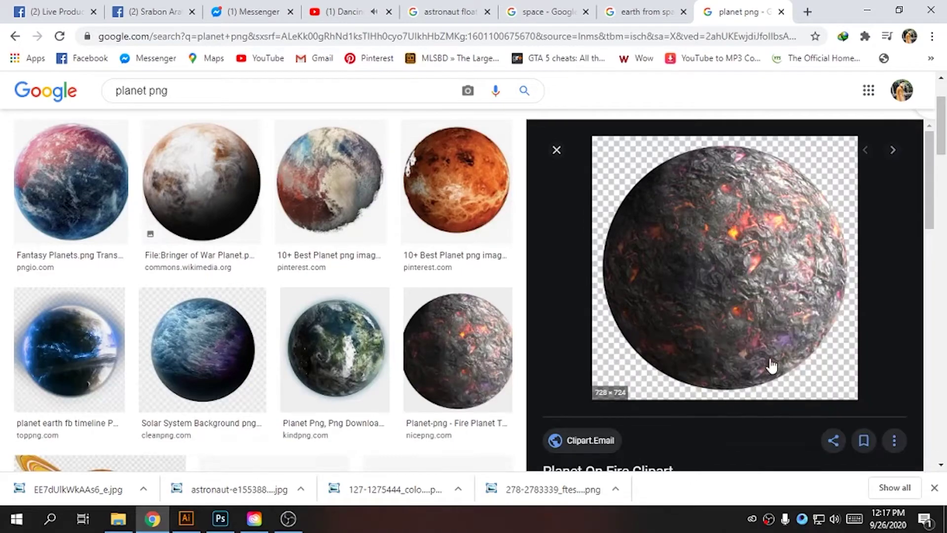
pyautogui.click(871, 8)
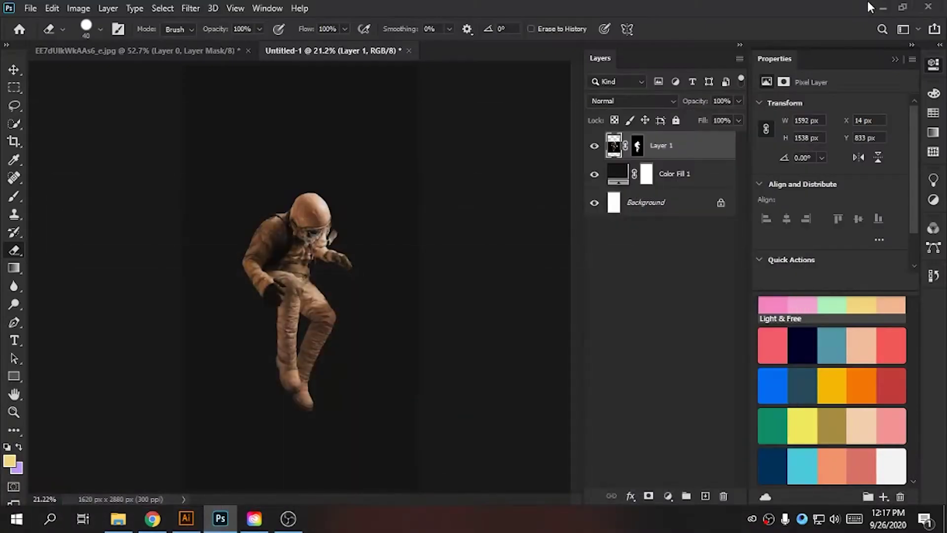
# Paste the planet as a new layer, select it and mask out its surroundings.
pyautogui.hotkey('ctrl', 'v')
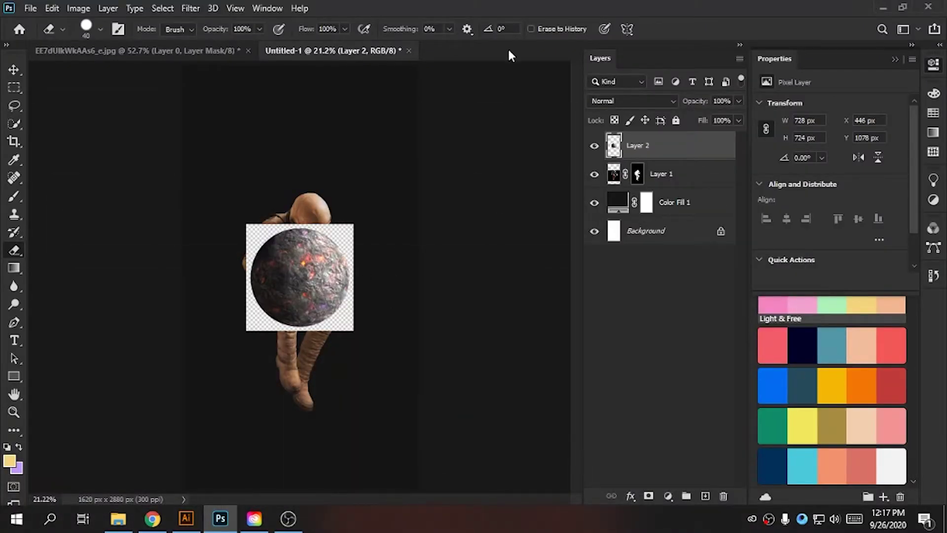
pyautogui.press('w')
pyautogui.hotkey('ctrl', '+')
pyautogui.hotkey('ctrl', '+')
pyautogui.hotkey('ctrl', '+')
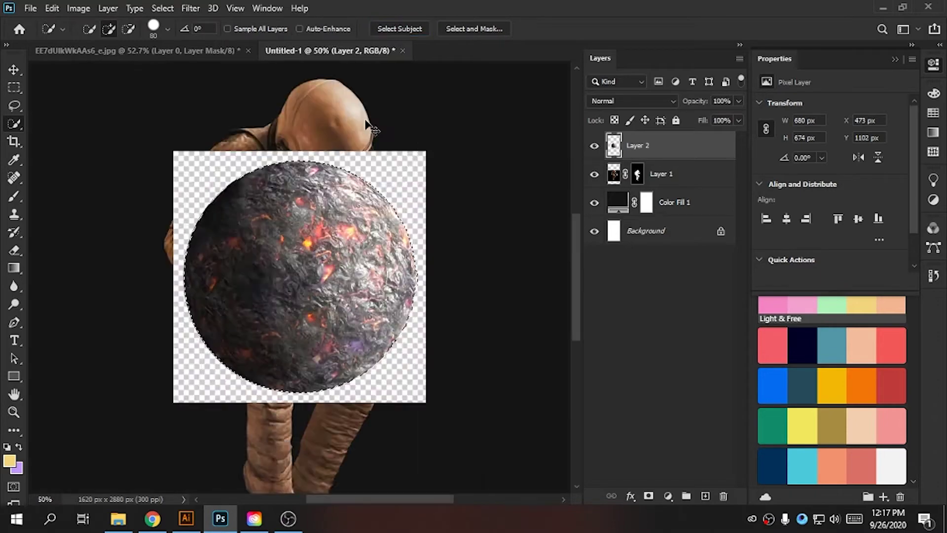
pyautogui.hotkey('ctrl', '+')
pyautogui.click(190, 8)
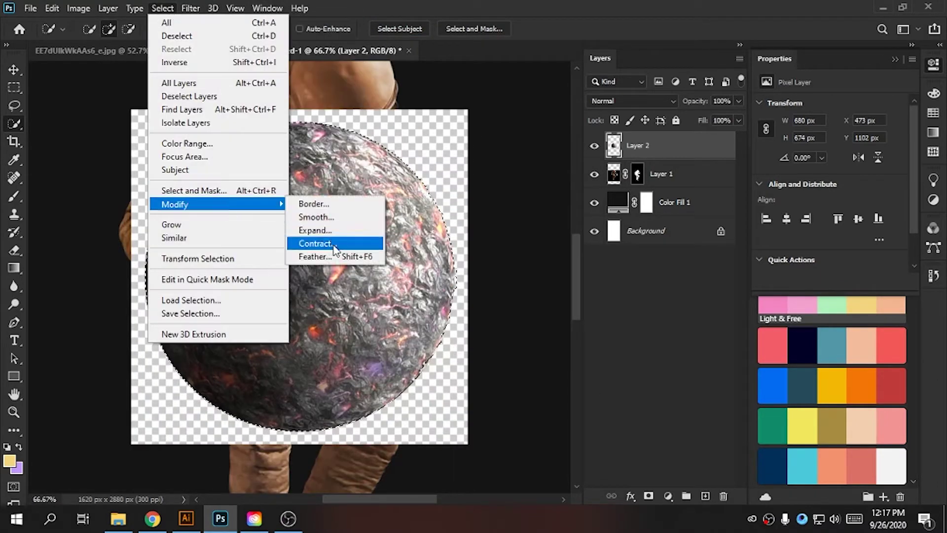
pyautogui.press('Escape')
pyautogui.click(648, 496)
# Shrink the planet and move it next to the astronaut's hand.
pyautogui.hotkey('ctrl', 't')
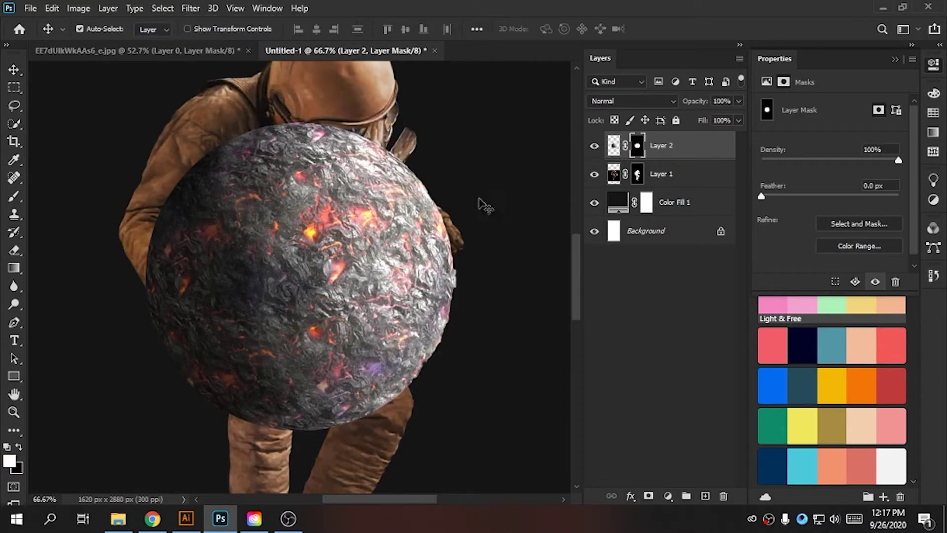
pyautogui.moveTo(457, 123)
pyautogui.mouseDown()
pyautogui.moveTo(359, 212)
pyautogui.moveTo(448, 181)
pyautogui.mouseUp()
pyautogui.moveTo(418, 299); pyautogui.dragTo(420, 302)
pyautogui.press('Return')
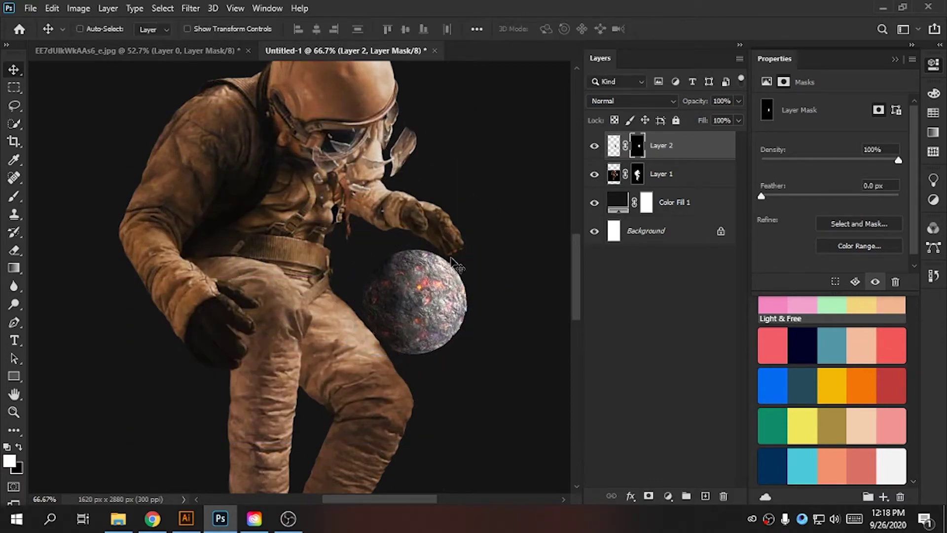
pyautogui.scroll(3, 450, 233)
pyautogui.scroll(-5, 418, 298)
pyautogui.scroll(3, 418, 298)
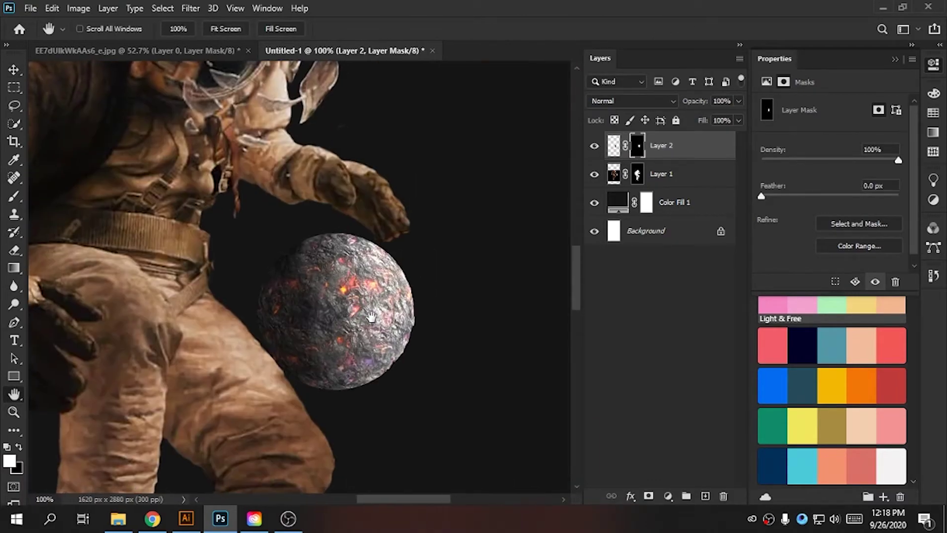
pyautogui.scroll(2, 418, 298)
pyautogui.scroll(-8, 418, 298)
# Rename the layer 'Planet' and enlarge the planet slightly.
pyautogui.doubleClick(661, 145)
pyautogui.write('Planet')
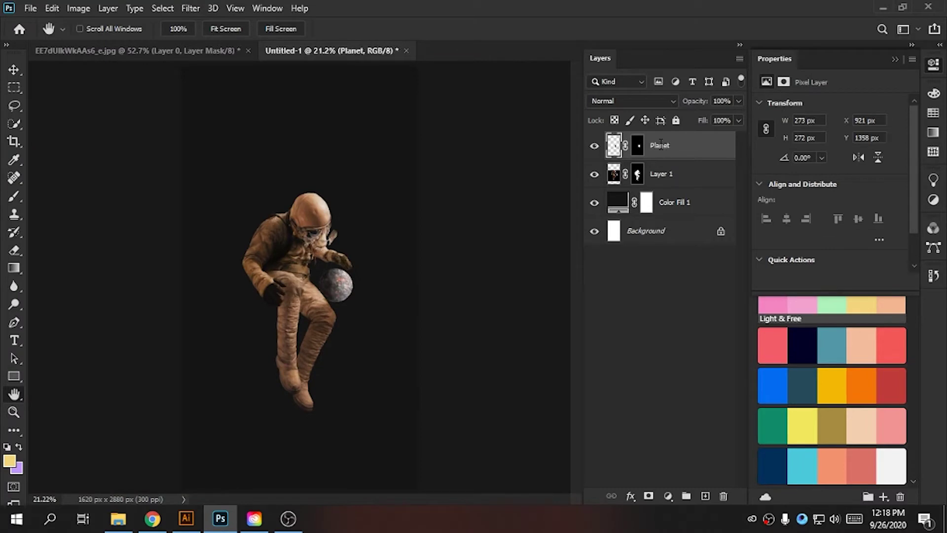
pyautogui.hotkey('ctrl', 't')
pyautogui.moveTo(356, 263); pyautogui.dragTo(364, 257)
pyautogui.press('Return')
pyautogui.scroll(2, 486, 235)
pyautogui.moveTo(487, 235); pyautogui.dragTo(445, 236)
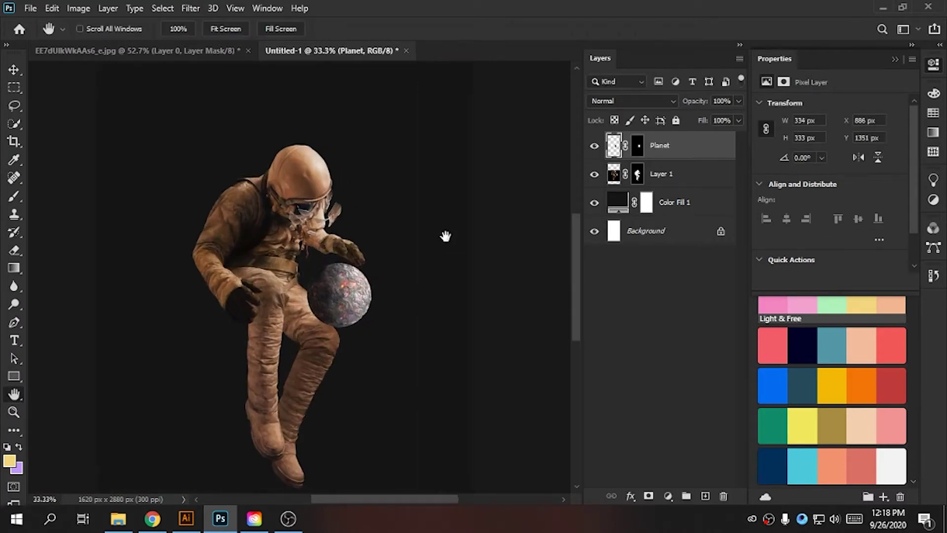
# Darken the astronaut with a clipped Exposure of -2.29 and restore brightness on the helmet.
pyautogui.click(671, 176)
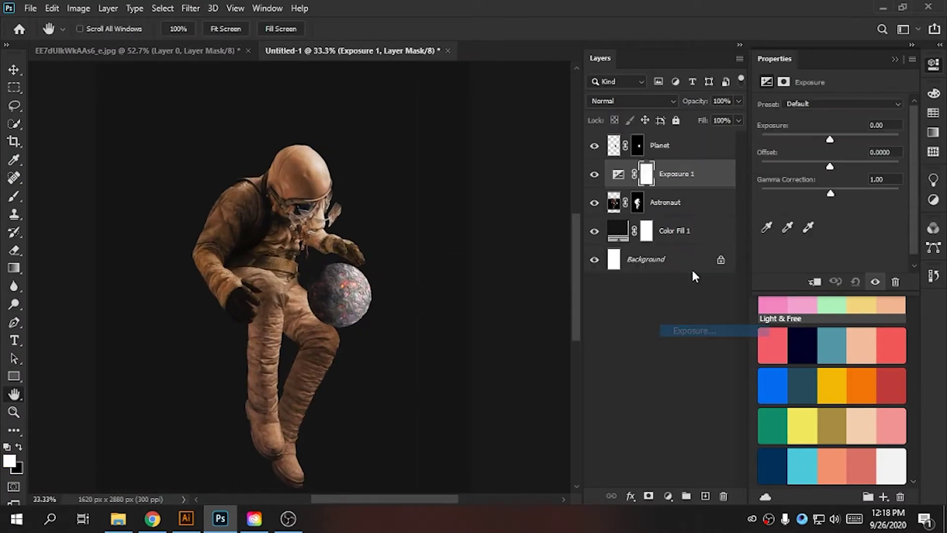
pyautogui.moveTo(829, 139); pyautogui.dragTo(805, 139)
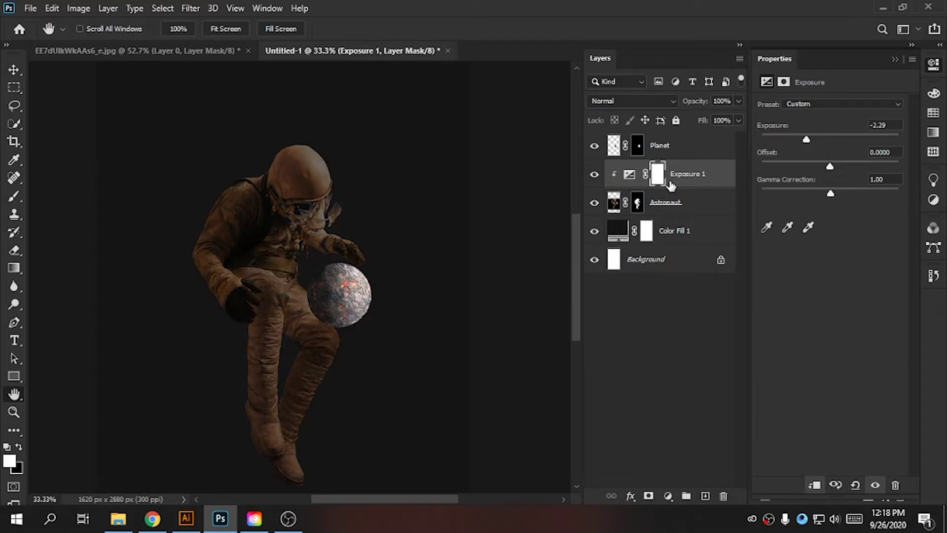
pyautogui.press('e')
pyautogui.press(']')
pyautogui.press(']')
pyautogui.press(']')
pyautogui.moveTo(349, 132); pyautogui.dragTo(384, 231)
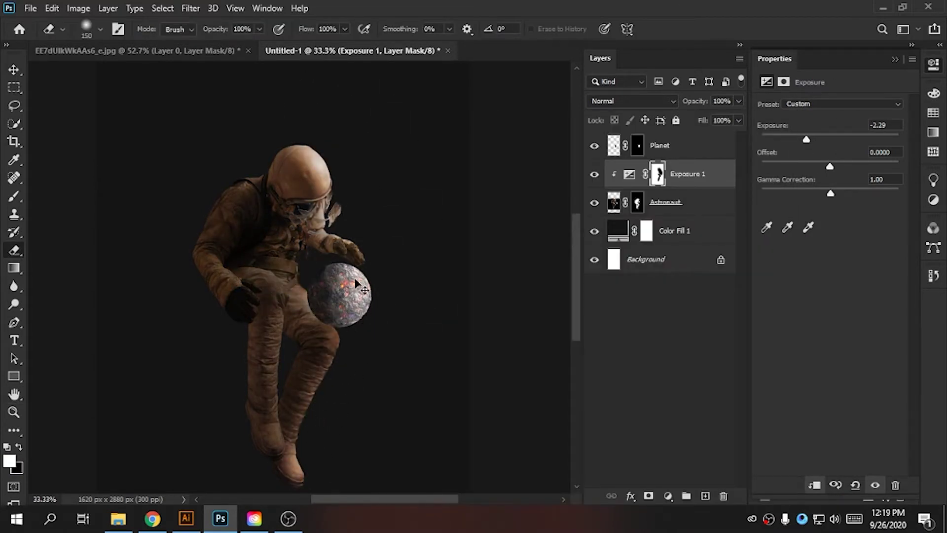
# Erase the darkening from the arm with a smaller eraser.
pyautogui.hotkey('ctrl', '+')
pyautogui.hotkey('ctrl', '+')
pyautogui.hotkey('ctrl', '+')
pyautogui.moveTo(246, 249); pyautogui.dragTo(340, 257)
pyautogui.press('[')
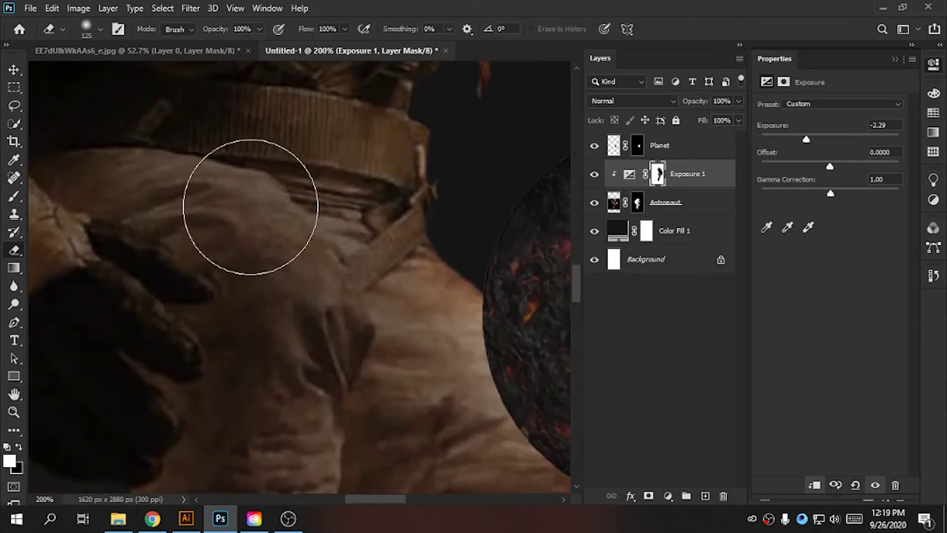
pyautogui.press('[')
pyautogui.moveTo(250, 207)
pyautogui.mouseDown()
pyautogui.moveTo(327, 348)
pyautogui.moveTo(289, 443)
pyautogui.moveTo(289, 473)
pyautogui.mouseUp()
pyautogui.hotkey('ctrl', '-')
pyautogui.hotkey('ctrl', '-')
pyautogui.hotkey('ctrl', '-')
pyautogui.hotkey('ctrl', '-')
# Paint the darkening back over the strap and belt area.
pyautogui.press('b')
pyautogui.hotkey('ctrl', '+')
pyautogui.hotkey('ctrl', '+')
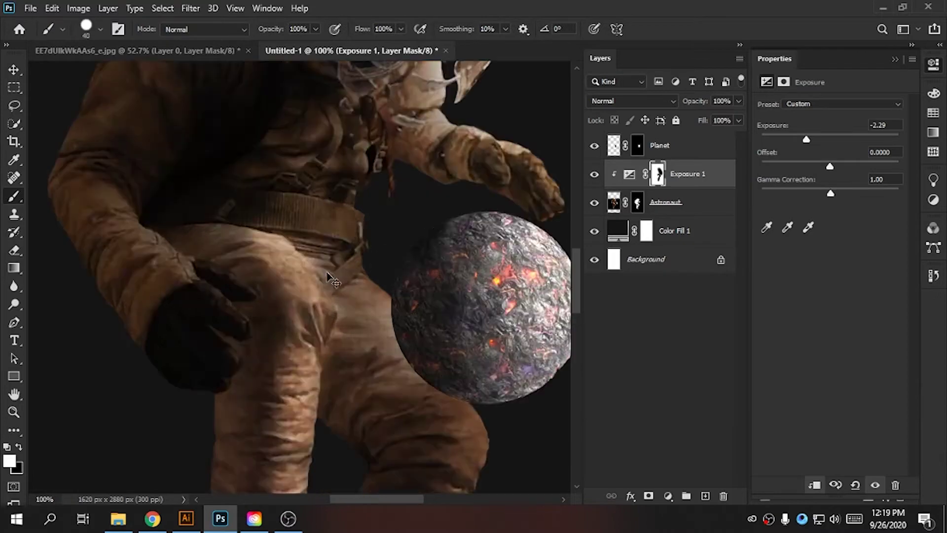
pyautogui.hotkey('ctrl', '+')
pyautogui.moveTo(356, 155); pyautogui.dragTo(425, 374)
pyautogui.hotkey('ctrl', '+')
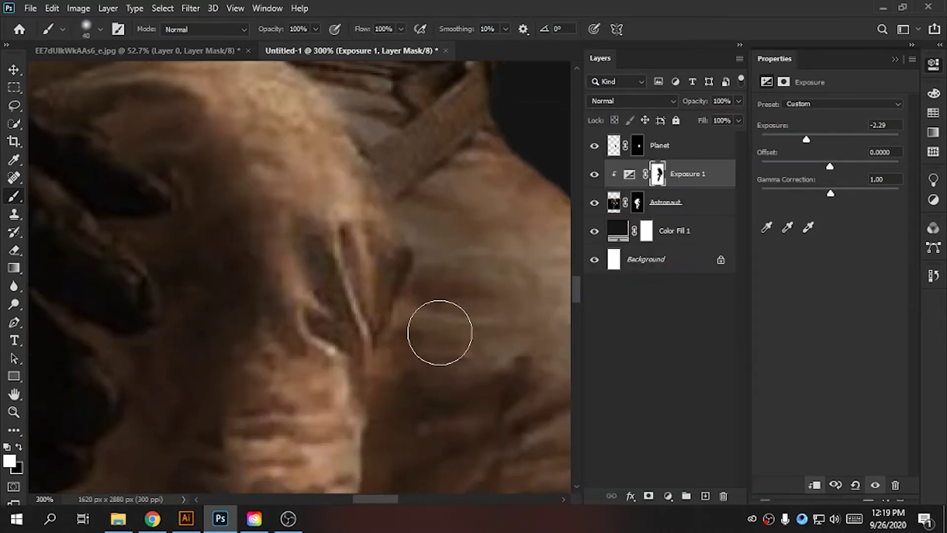
pyautogui.hotkey('ctrl', '-')
pyautogui.hotkey('ctrl', '-')
pyautogui.hotkey('ctrl', '-')
# Lighten the forearm by erasing the Exposure mask there.
pyautogui.hotkey('ctrl', '+')
pyautogui.press('e')
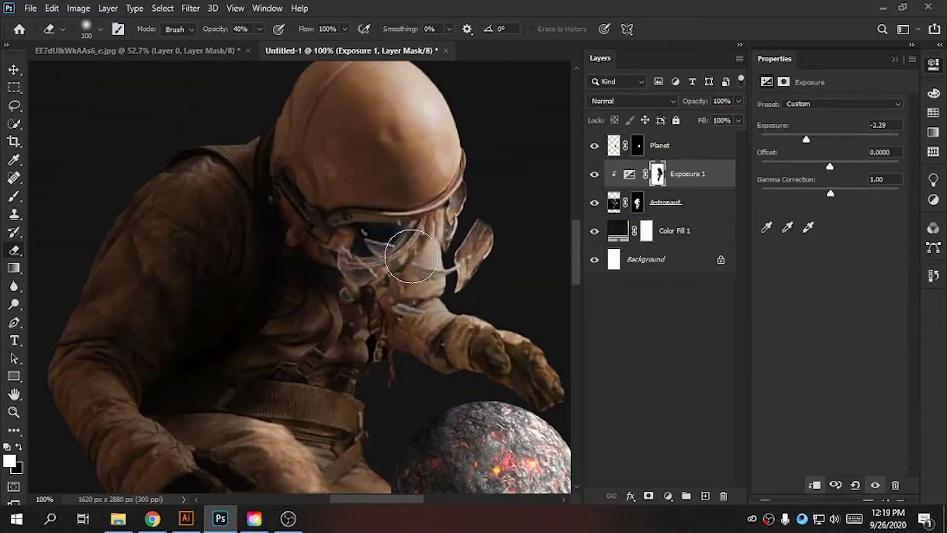
pyautogui.moveTo(416, 348); pyautogui.dragTo(421, 308)
pyautogui.press('b')
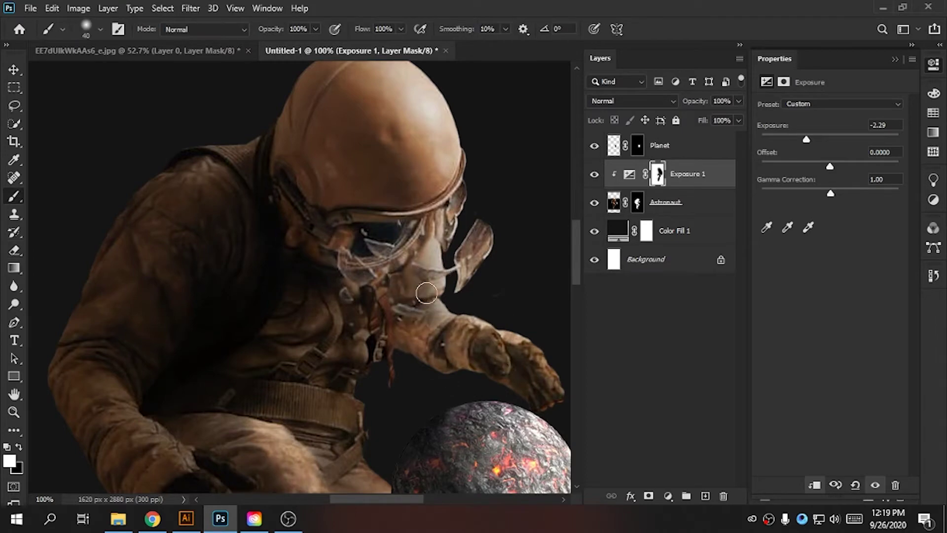
pyautogui.press('e')
pyautogui.hotkey('ctrl', '-')
# Lighten the leg edge on the Exposure mask, then enlarge the brush.
pyautogui.hotkey('ctrl', '+')
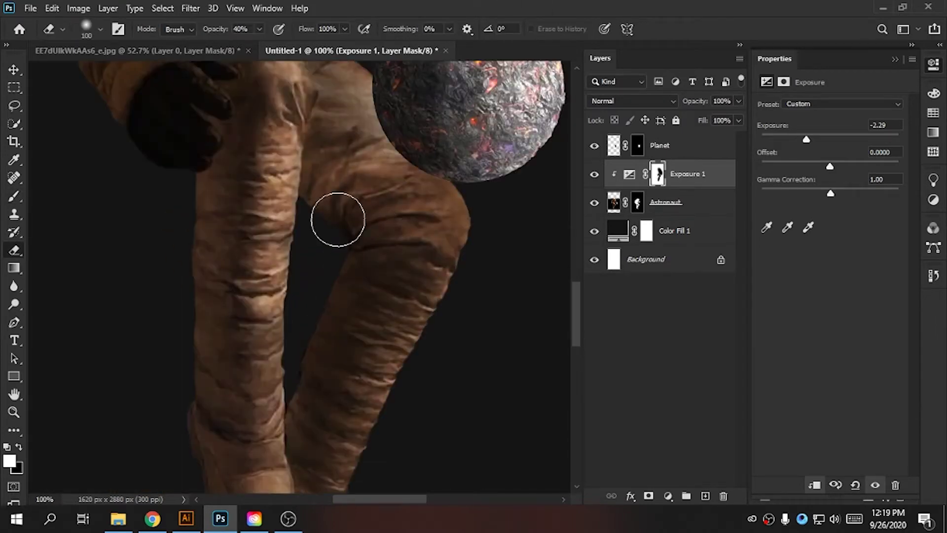
pyautogui.moveTo(337, 219)
pyautogui.mouseDown()
pyautogui.moveTo(367, 269)
pyautogui.moveTo(323, 347)
pyautogui.mouseUp()
pyautogui.press('b')
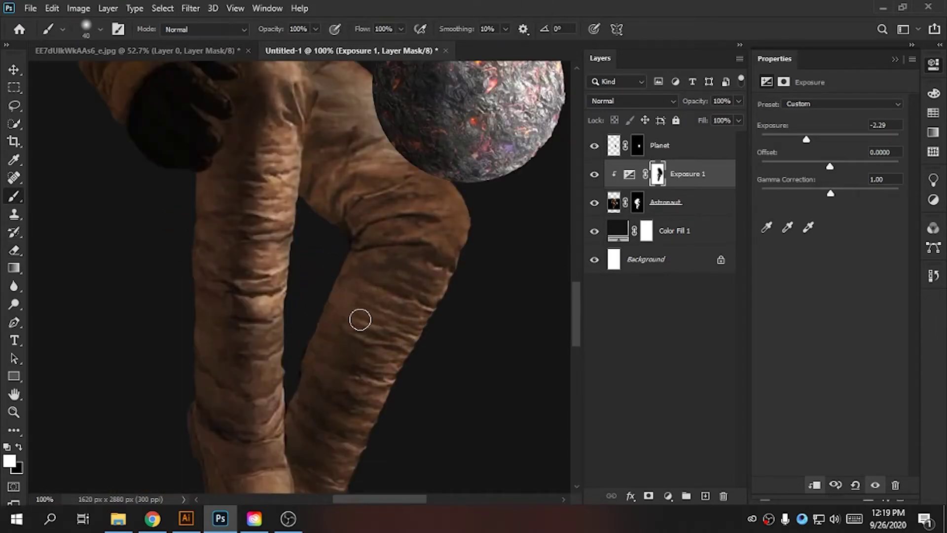
pyautogui.press(']')
pyautogui.press(']')
pyautogui.press(']')
pyautogui.hotkey('ctrl', '-')
pyautogui.hotkey('ctrl', '-')
pyautogui.hotkey('ctrl', '-')
pyautogui.hotkey('ctrl', '+')
pyautogui.hotkey('ctrl', '+')
pyautogui.hotkey('ctrl', '+')
# Darken the Planet layer with a clipped Exposure adjustment of -1.55.
pyautogui.press('h')
pyautogui.click(683, 145)
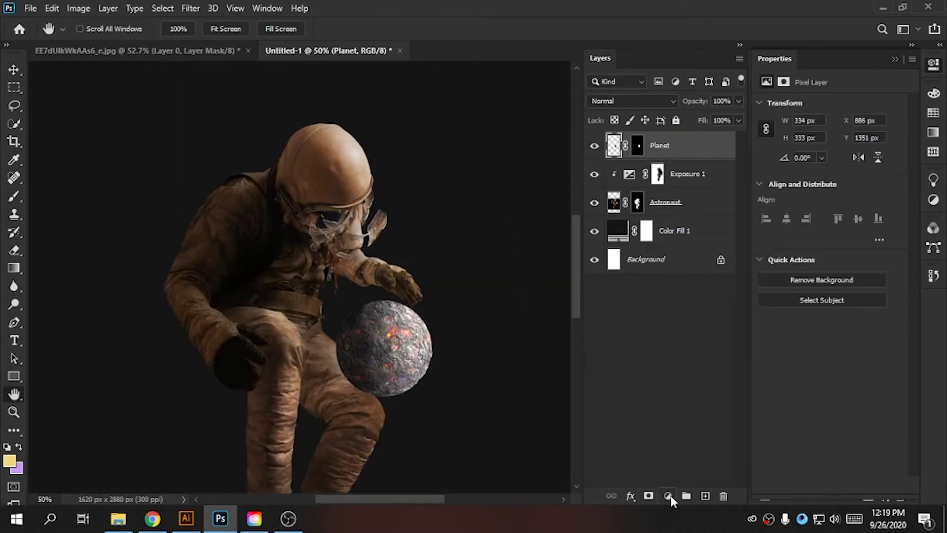
pyautogui.click(670, 495)
pyautogui.click(703, 328)
pyautogui.moveTo(830, 140); pyautogui.dragTo(814, 140)
# Erase a spot on the Exposure mask to keep part of the planet brighter.
pyautogui.moveTo(434, 325); pyautogui.dragTo(346, 278)
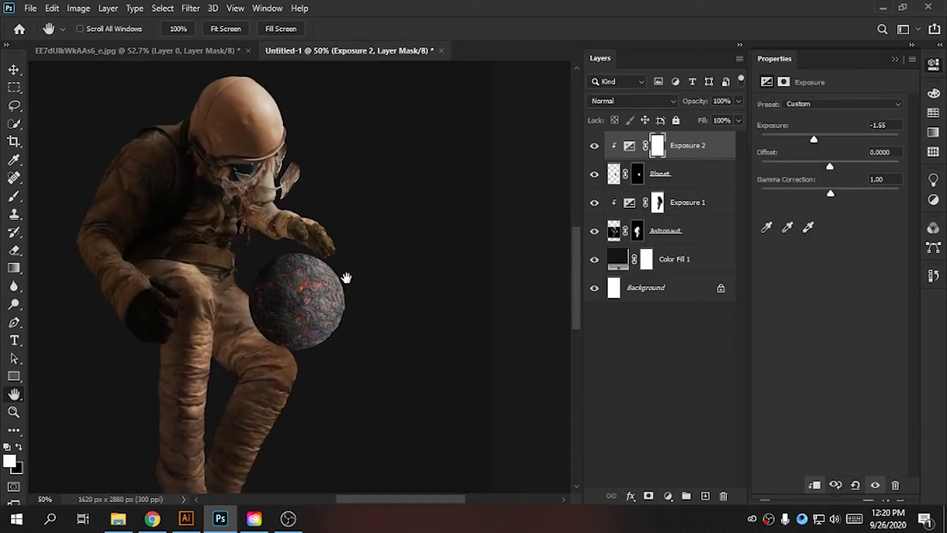
pyautogui.press('e')
pyautogui.press(']')
pyautogui.click(288, 299)
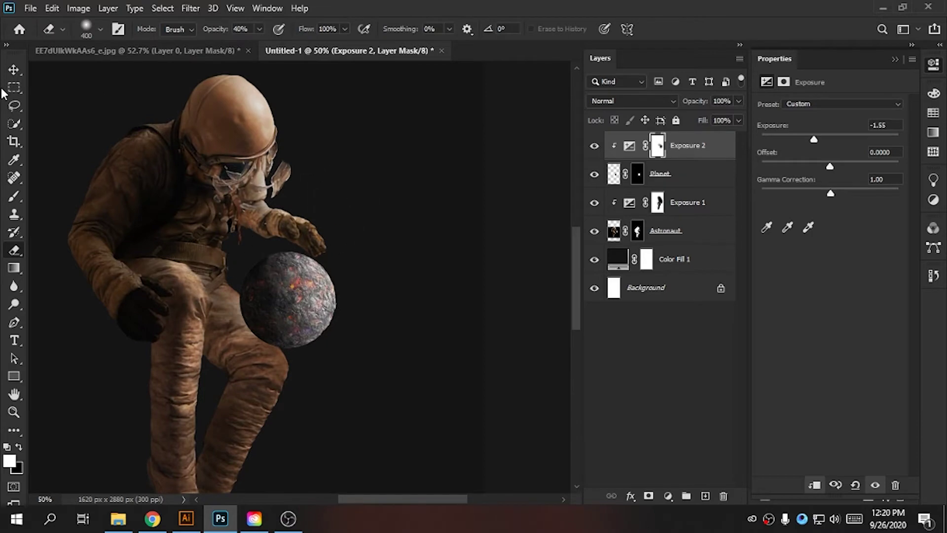
# Start and cancel a Free Transform on the Planet layer, then adjust the view.
pyautogui.press('v')
pyautogui.click(681, 174)
pyautogui.hotkey('ctrl', 't')
pyautogui.press('Escape')
pyautogui.keyDown('alt'); pyautogui.scroll(-3, 508, 234); pyautogui.keyUp('alt')
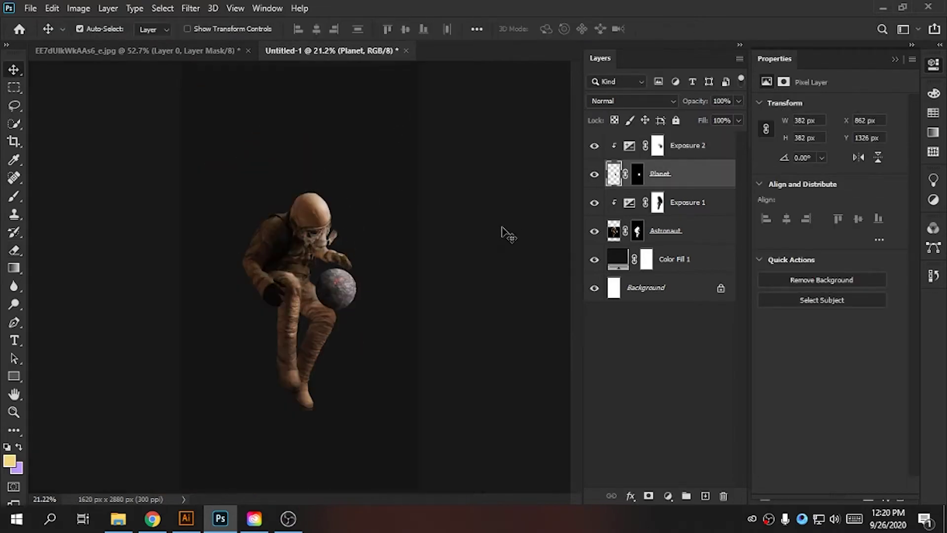
pyautogui.keyDown('alt'); pyautogui.scroll(3, 348, 290); pyautogui.keyUp('alt')
pyautogui.press('h')
pyautogui.keyDown('alt'); pyautogui.scroll(1, 478, 202); pyautogui.keyUp('alt')
pyautogui.keyDown('alt'); pyautogui.scroll(5, 401, 321); pyautogui.keyUp('alt')
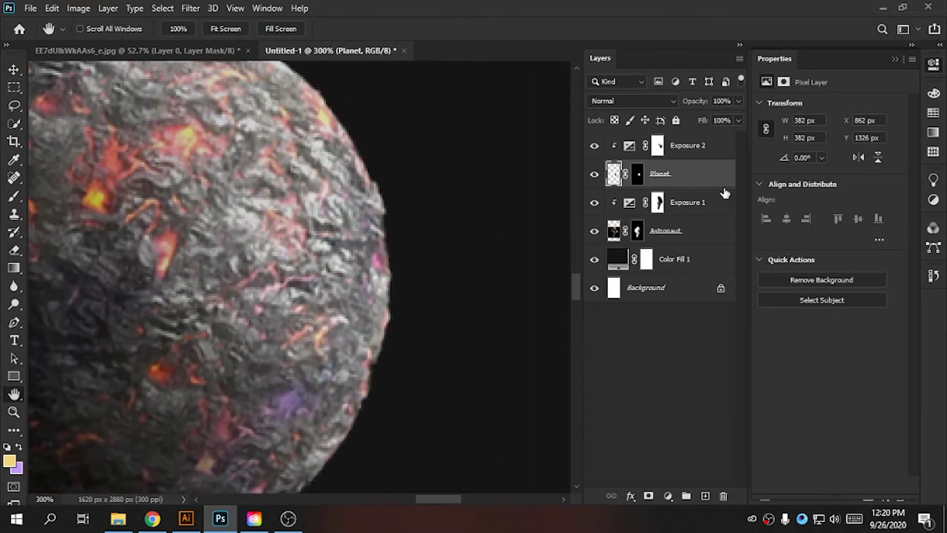
# Select the Planet layer mask and set up the eraser for cleaning its edge.
pyautogui.click(637, 174)
pyautogui.press('e')
pyautogui.rightClick(490, 205)
pyautogui.press('Escape')
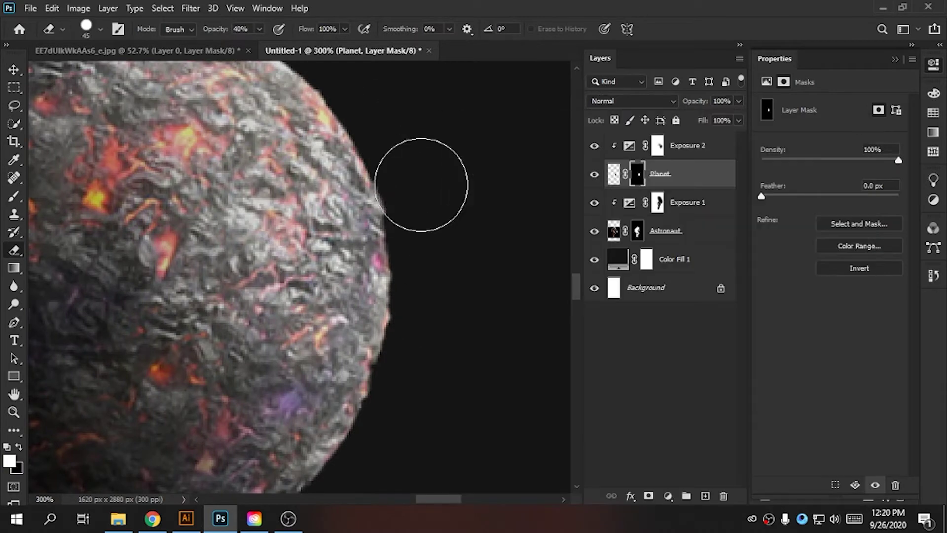
pyautogui.keyDown('alt'); pyautogui.scroll(-5, 428, 318); pyautogui.keyUp('alt')
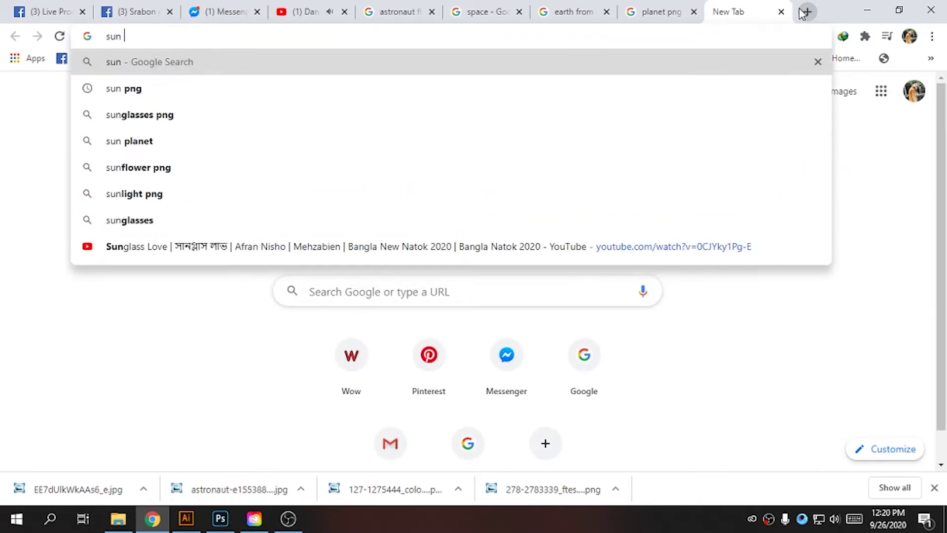
# Search Google for 'sun png' and show only the image results.
pyautogui.write('png')
pyautogui.press('Return')
pyautogui.click(186, 140)
pyautogui.scroll(-3, 312, 260)
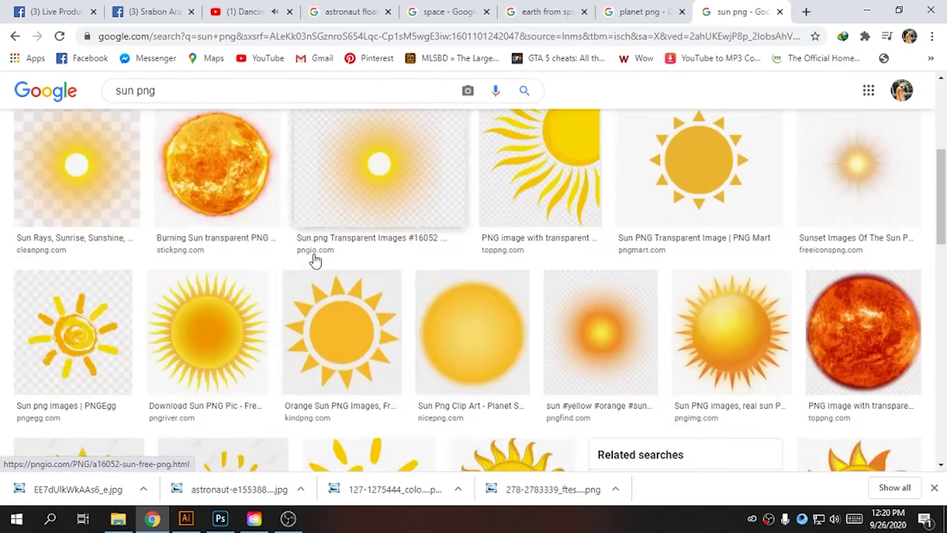
pyautogui.scroll(-1, 676, 237)
# Preview several sun images, including a red burning sun and a yellow-orange sun.
pyautogui.click(870, 331)
pyautogui.scroll(-3, 380, 220)
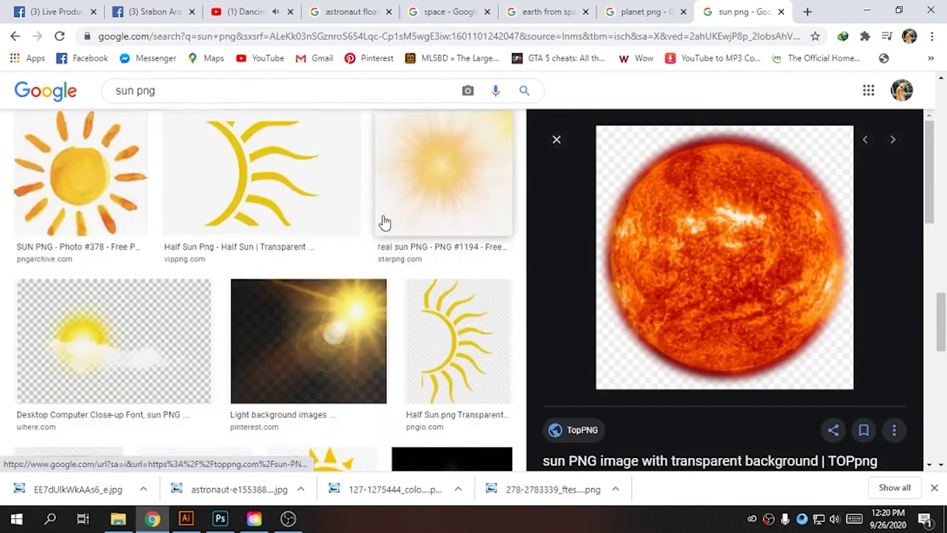
pyautogui.scroll(-3, 146, 218)
pyautogui.scroll(-2, 245, 250)
pyautogui.click(245, 250)
pyautogui.scroll(-5, 745, 242)
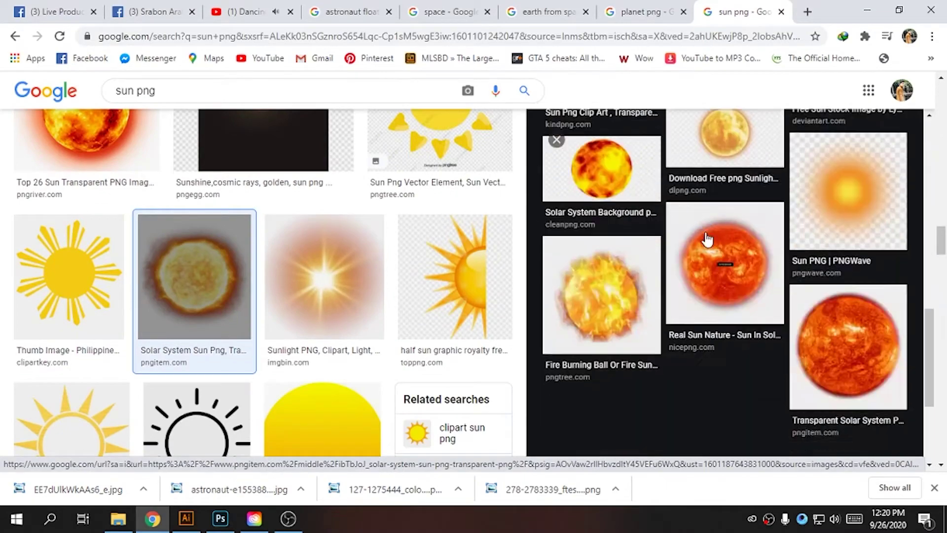
pyautogui.click(679, 287)
# Copy the yellow-orange sun image and paste it into the Photoshop poster.
pyautogui.rightClick(778, 209)
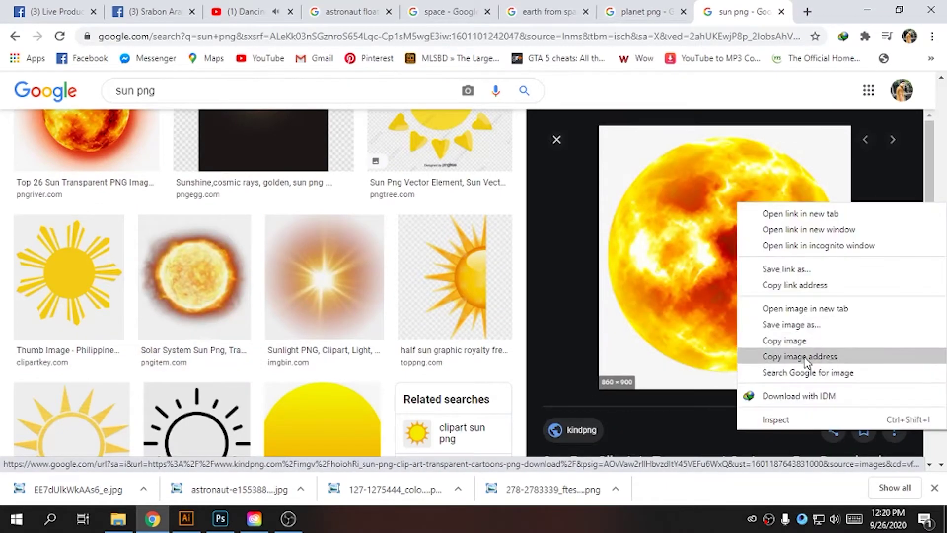
pyautogui.click(804, 340)
pyautogui.hotkey('alt', 'Tab')
pyautogui.hotkey('ctrl', 'v')
pyautogui.hotkey('ctrl', 'e')
# Paste the sun as its own layer and mask out its white background.
pyautogui.hotkey('ctrl', 'z')
pyautogui.hotkey('ctrl', 'z')
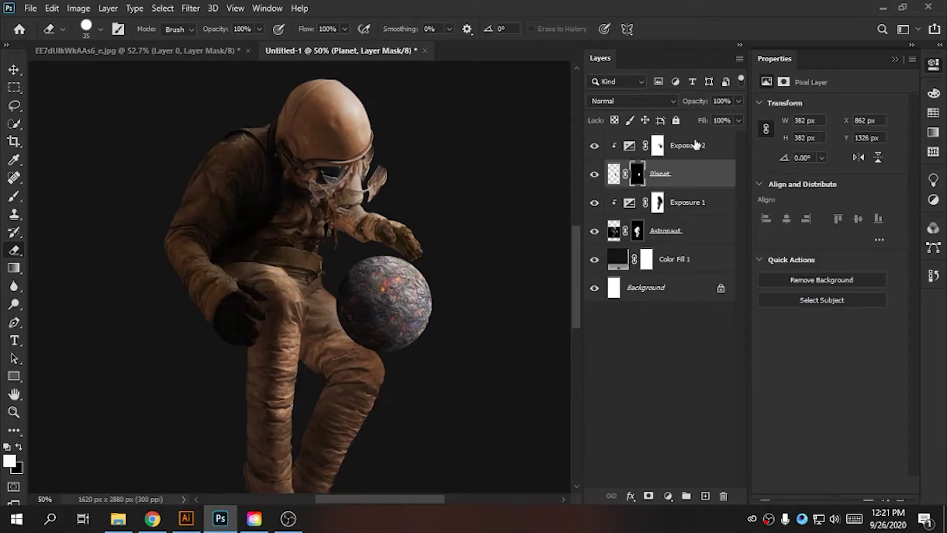
pyautogui.hotkey('ctrl', 'v')
pyautogui.press('w')
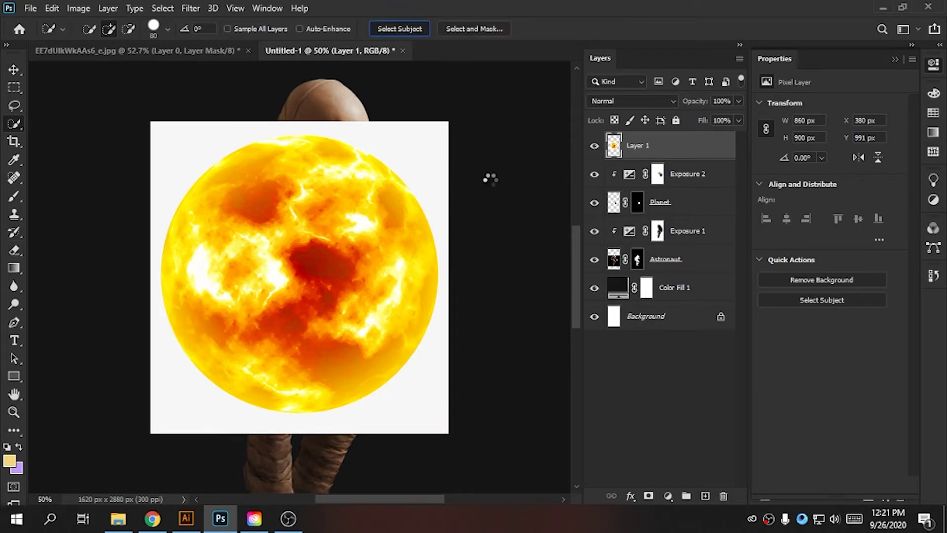
pyautogui.keyDown('alt'); pyautogui.click(283, 160); pyautogui.keyUp('alt')
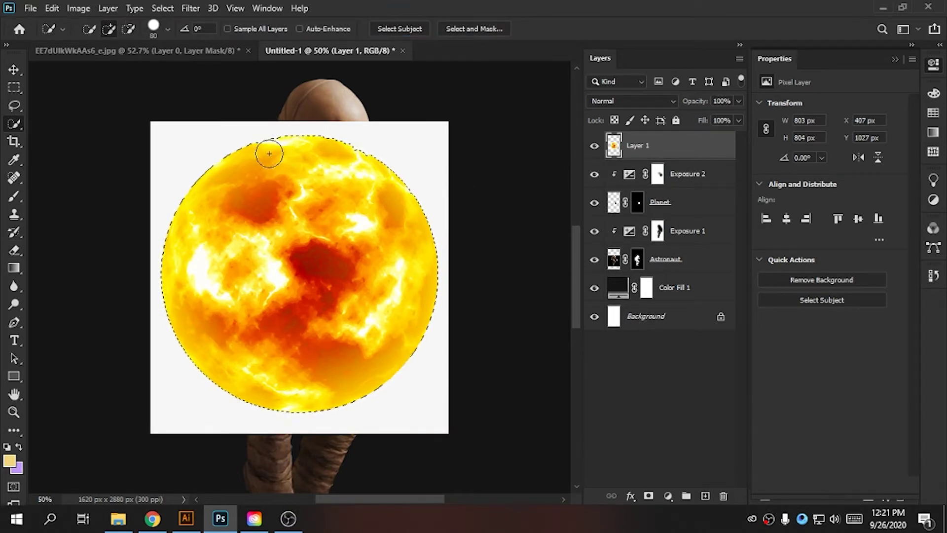
pyautogui.click(647, 497)
# Shrink the sun, move it beside the astronaut, and clip it to the planet.
pyautogui.hotkey('ctrl', 't')
pyautogui.moveTo(303, 300); pyautogui.dragTo(387, 297)
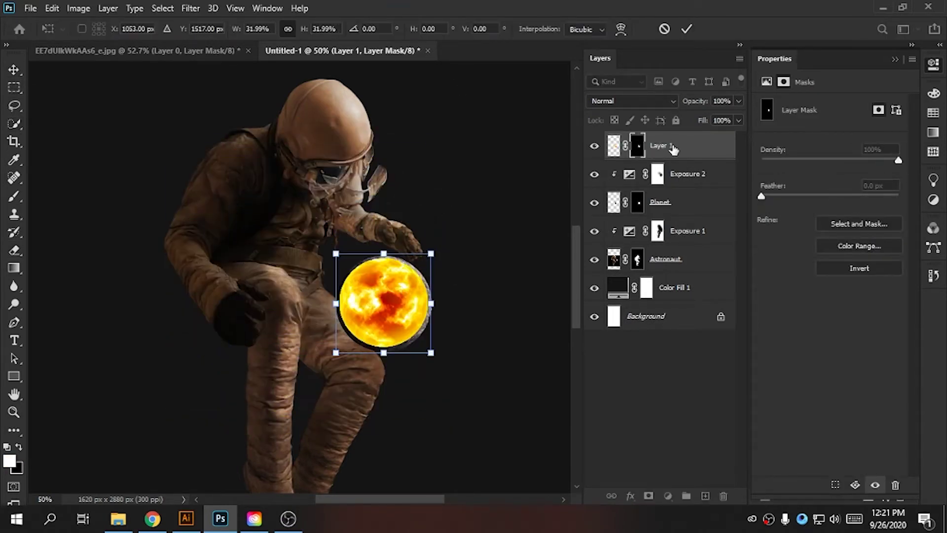
pyautogui.press('Return')
pyautogui.hotkey('ctrl', 'alt', 'g')
# Enlarge the fiery texture to cover the planet, then reframe the view on the astronaut.
pyautogui.hotkey('ctrl', '+')
pyautogui.hotkey('ctrl', '+')
pyautogui.hotkey('ctrl', 't')
pyautogui.moveTo(315, 241); pyautogui.dragTo(573, 71)
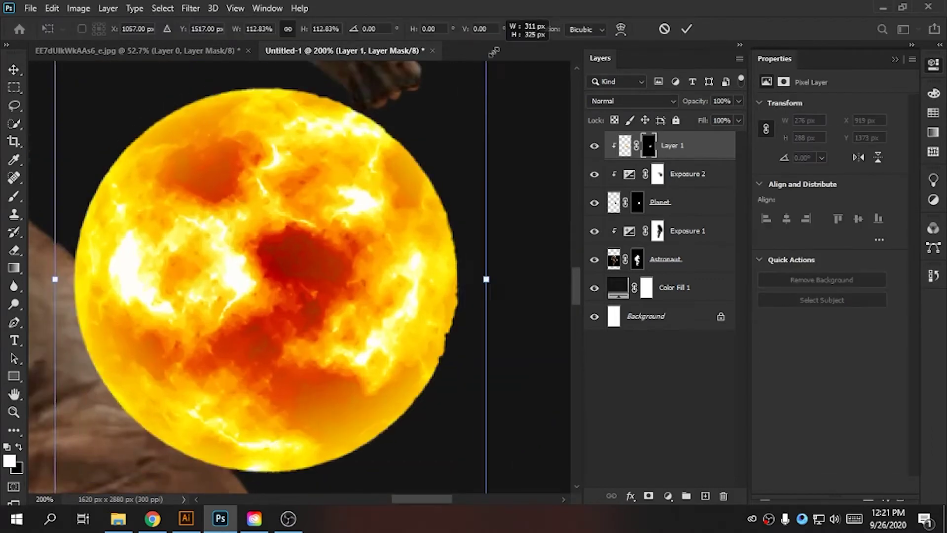
pyautogui.press('Return')
pyautogui.hotkey('ctrl', '-')
pyautogui.hotkey('ctrl', '-')
pyautogui.press('h')
pyautogui.moveTo(369, 271); pyautogui.dragTo(163, 271)
# Set the texture layer's blending mode to Multiply.
pyautogui.click(631, 100)
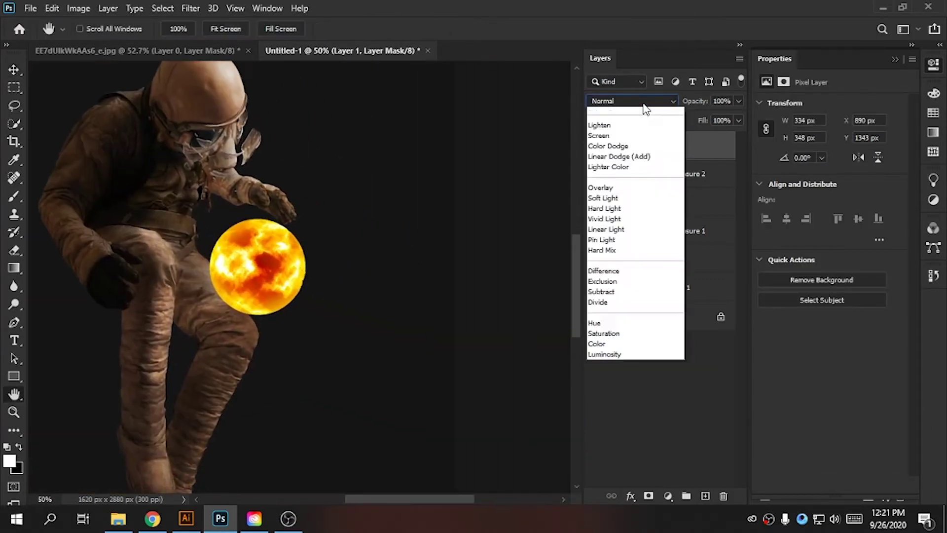
pyautogui.press('Down')
pyautogui.press('Down')
pyautogui.press('Down')
pyautogui.press('Down')
pyautogui.press('Down')
pyautogui.press('Down')
pyautogui.press('Down')
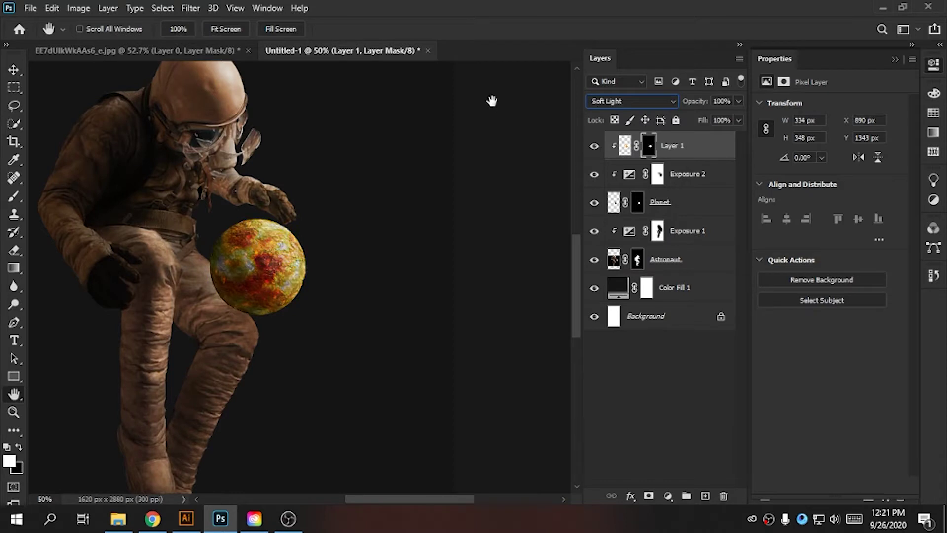
pyautogui.press('Down')
pyautogui.press('Down')
pyautogui.press('Down')
pyautogui.press('Down')
pyautogui.press('Down')
pyautogui.click(666, 101)
pyautogui.click(607, 152)
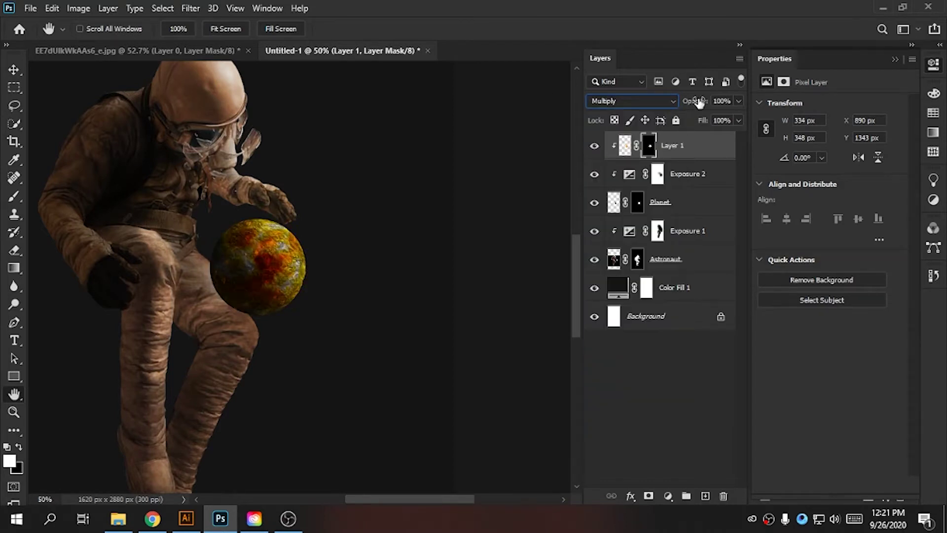
# Switch to the Eraser and target the texture's pixels instead of its mask.
pyautogui.hotkey('ctrl', '+')
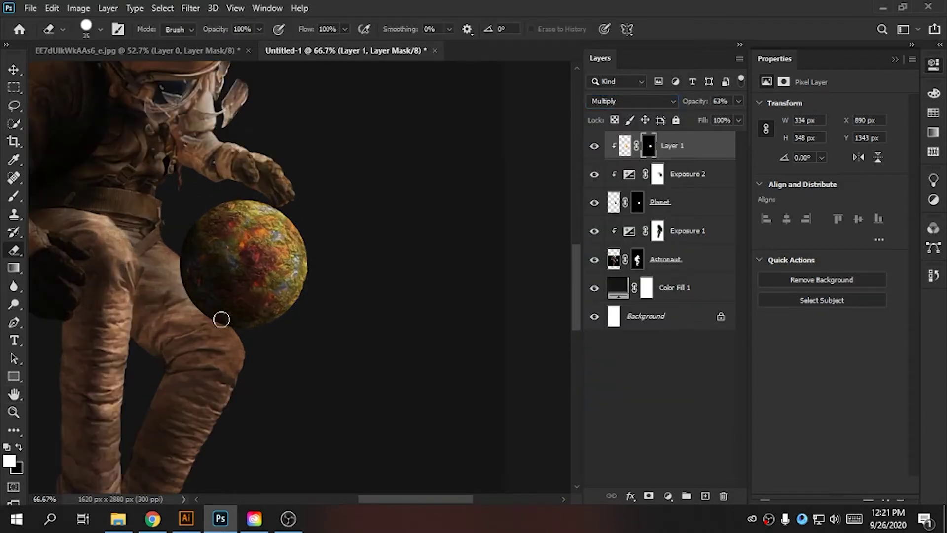
pyautogui.press('b')
pyautogui.press('e')
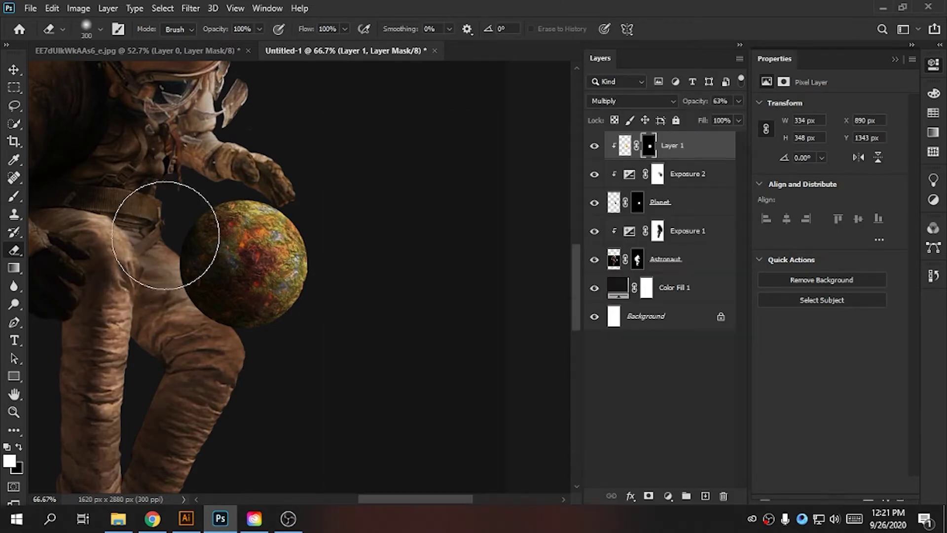
pyautogui.click(625, 145)
pyautogui.hotkey('ctrl', 't')
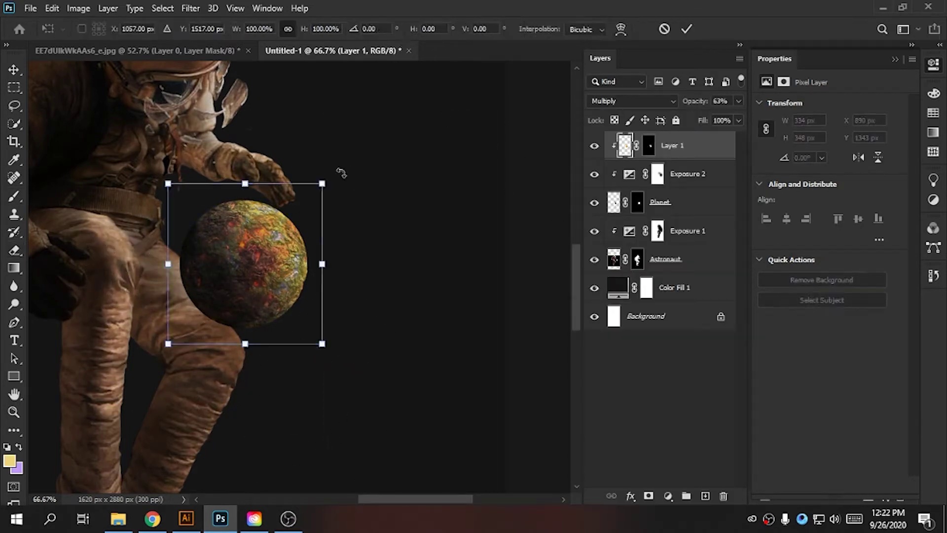
pyautogui.press('Return')
# Lower the texture layer's opacity to 50%.
pyautogui.hotkey('ctrl', '+')
pyautogui.write('50')
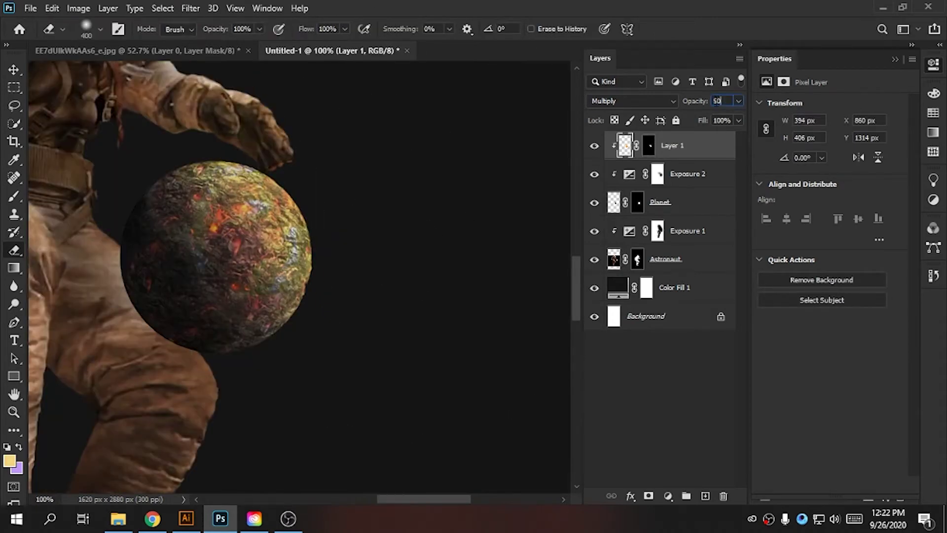
pyautogui.press('Return')
pyautogui.scroll(-3, 503, 93)
pyautogui.press('h')
pyautogui.scroll(1, 444, 198)
pyautogui.scroll(2, 376, 281)
pyautogui.scroll(3, 376, 281)
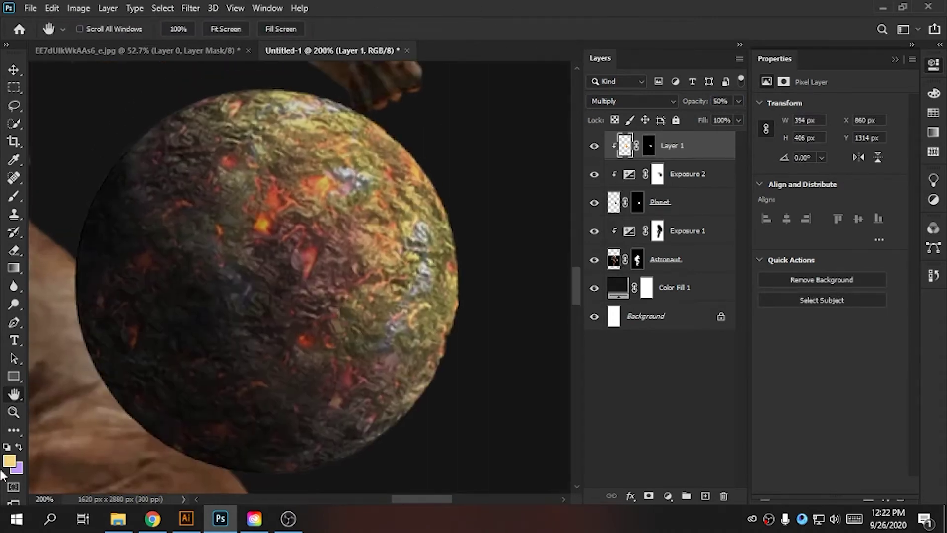
# Pick orange and yellow paint colours from a colour theme and add a new empty layer.
pyautogui.click(16, 466)
pyautogui.click(909, 116)
pyautogui.click(933, 93)
pyautogui.keyDown('alt'); pyautogui.click(864, 186); pyautogui.keyUp('alt')
pyautogui.click(796, 187)
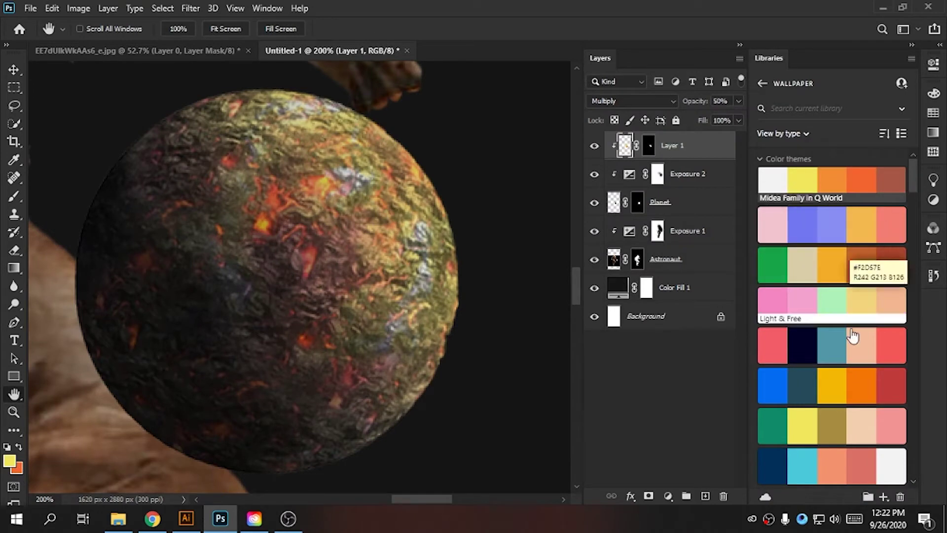
pyautogui.press('x')
pyautogui.hotkey('ctrl', 'shift', 'alt', 'n')
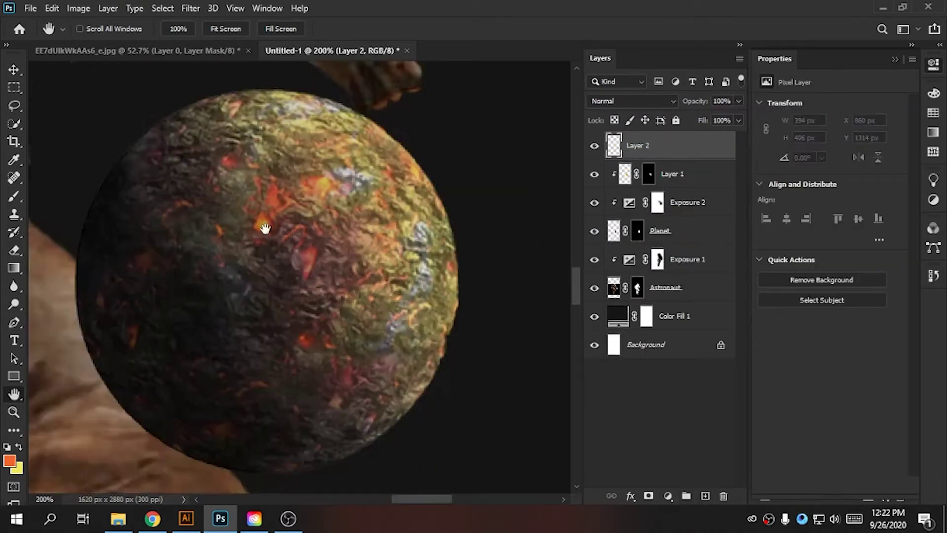
# Paint five orange glow dabs on the planet in Overlay mode and merge them down.
pyautogui.press('b')
pyautogui.press('[')
pyautogui.press('[')
pyautogui.press('[')
pyautogui.click(271, 200)
pyautogui.click(300, 257)
pyautogui.click(311, 340)
pyautogui.click(224, 94)
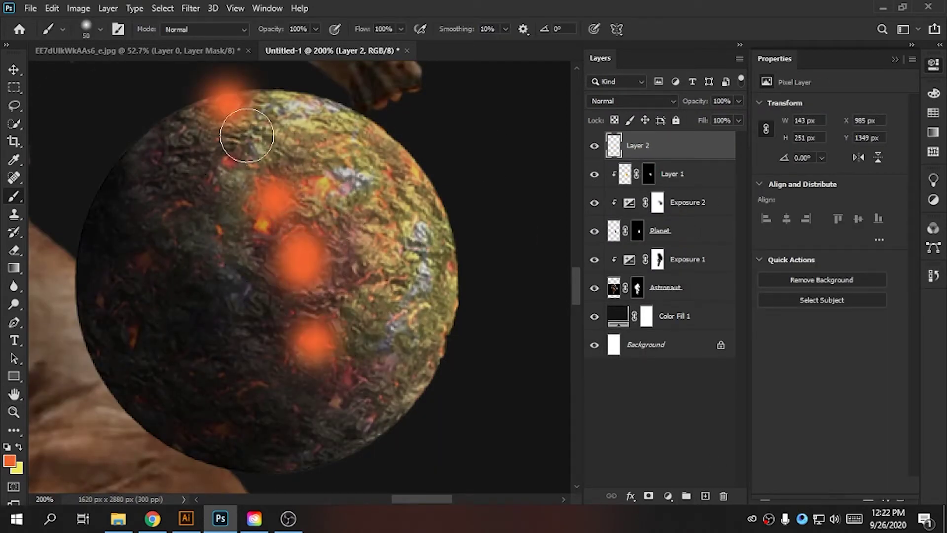
pyautogui.click(178, 207)
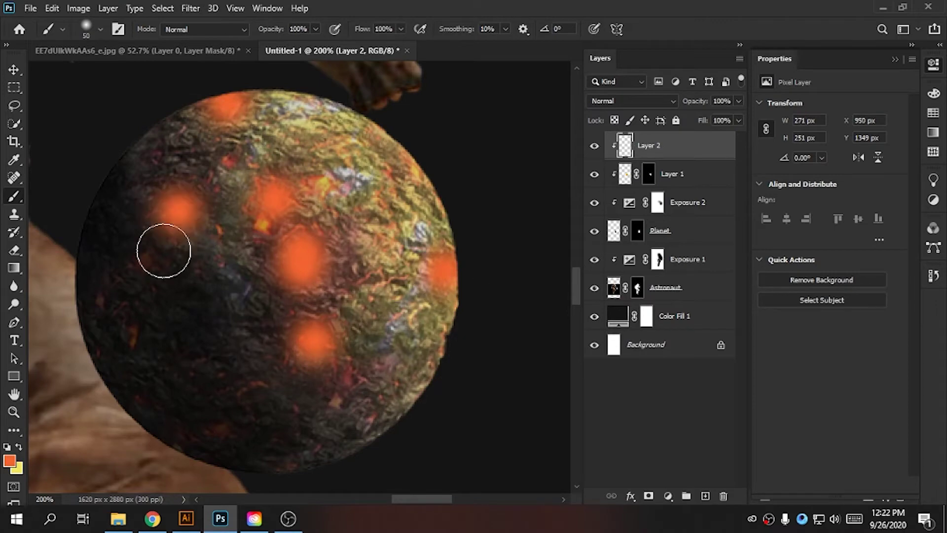
pyautogui.click(635, 100)
pyautogui.click(636, 268)
pyautogui.hotkey('ctrl', 'e')
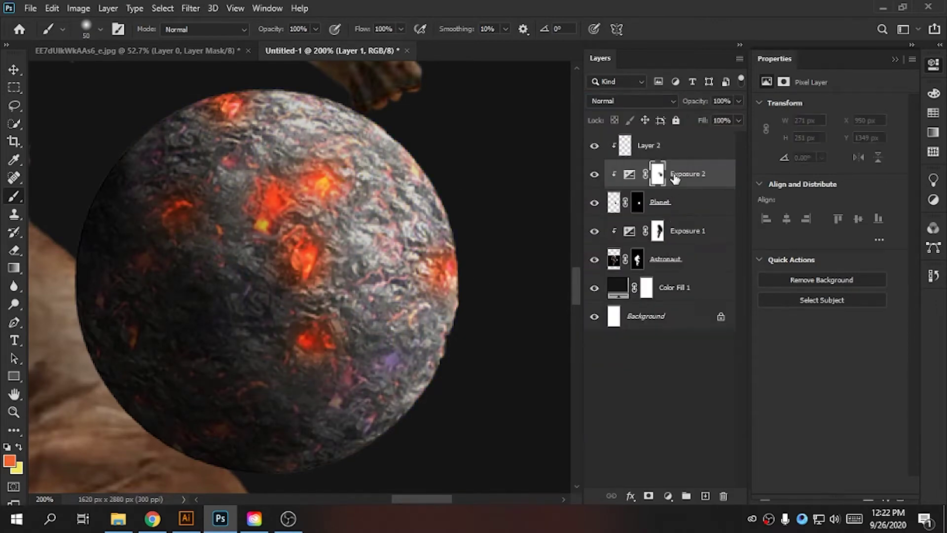
# Paint seven yellow glow dabs on the planet on a new layer.
pyautogui.click(648, 145)
pyautogui.click(705, 496)
pyautogui.press('x')
pyautogui.click(320, 190)
pyautogui.click(264, 206)
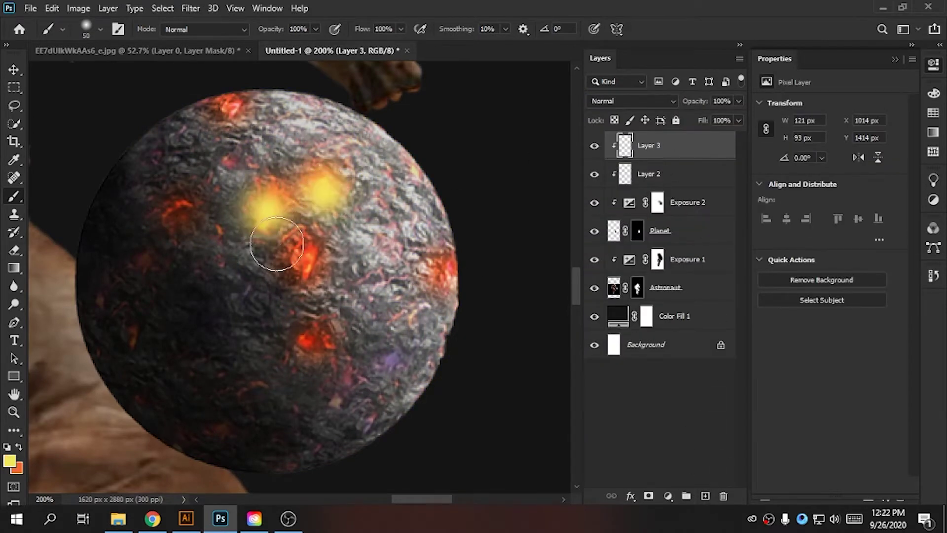
pyautogui.click(298, 251)
pyautogui.click(219, 111)
pyautogui.click(183, 206)
pyautogui.click(437, 277)
pyautogui.click(312, 349)
# Blend the yellow glow layer in Overlay at 75% opacity.
pyautogui.click(654, 102)
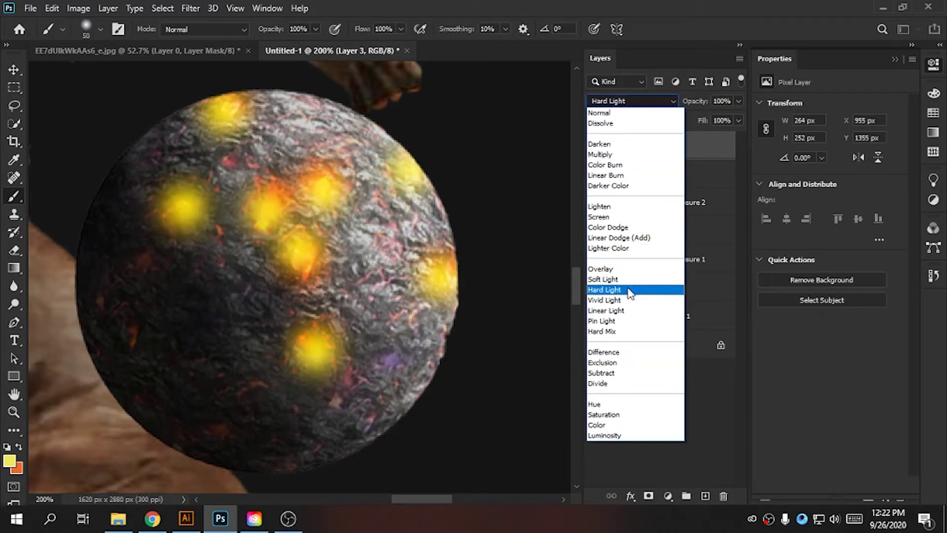
pyautogui.click(636, 268)
pyautogui.moveTo(690, 101); pyautogui.dragTo(676, 101)
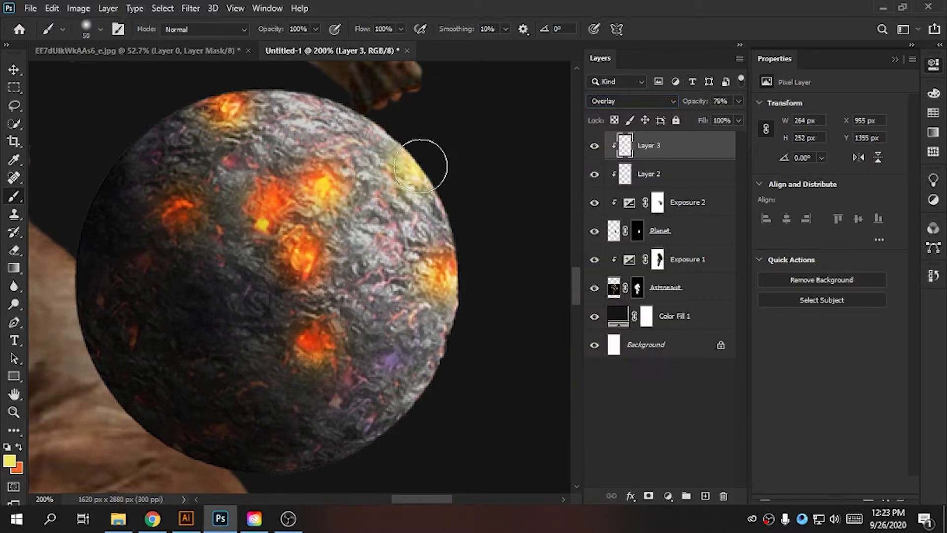
pyautogui.press('e')
pyautogui.press(']')
pyautogui.press(']')
pyautogui.press(']')
# Paint a broad yellow wash over the planet on a Soft Light layer, then add Layer 5.
pyautogui.hotkey('ctrl', '0')
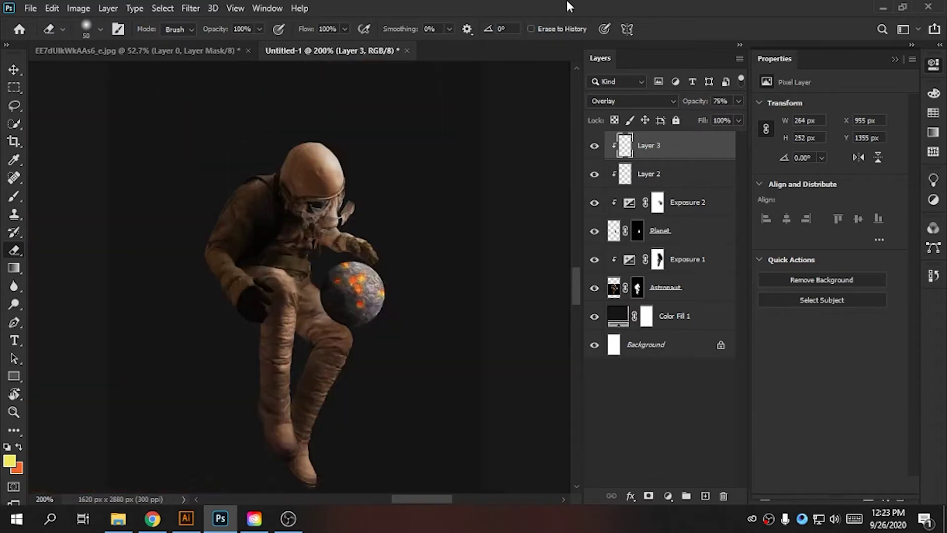
pyautogui.hotkey('ctrl', '+')
pyautogui.hotkey('ctrl', '+')
pyautogui.hotkey('ctrl', '+')
pyautogui.hotkey('ctrl', '+')
pyautogui.press('h')
pyautogui.moveTo(387, 224); pyautogui.dragTo(341, 204)
pyautogui.click(705, 496)
pyautogui.press('b')
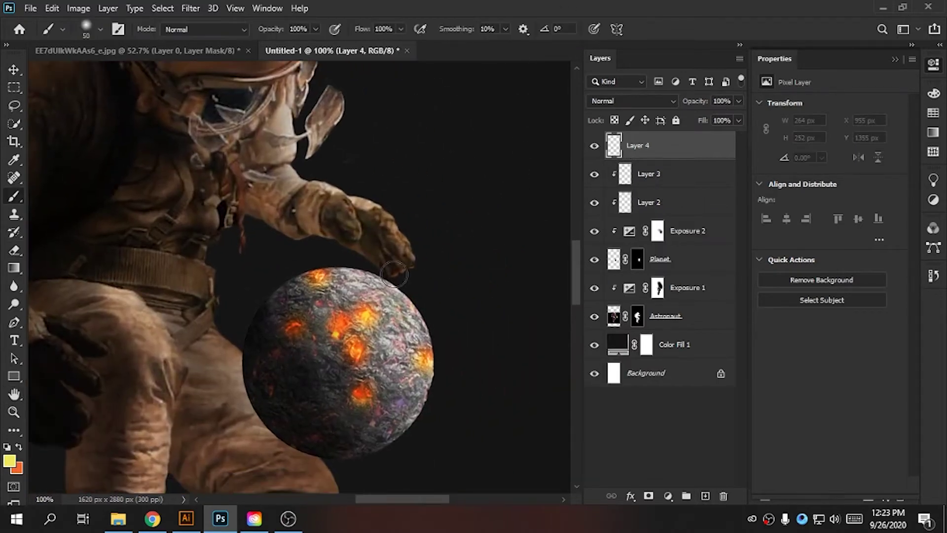
pyautogui.press(']')
pyautogui.press(']')
pyautogui.press(']')
pyautogui.moveTo(464, 277); pyautogui.dragTo(474, 384)
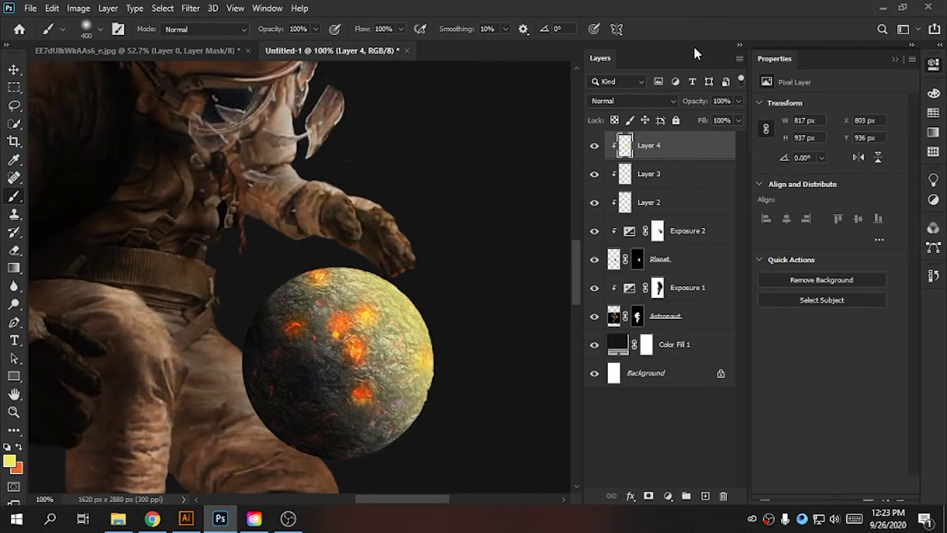
pyautogui.click(631, 101)
pyautogui.click(604, 280)
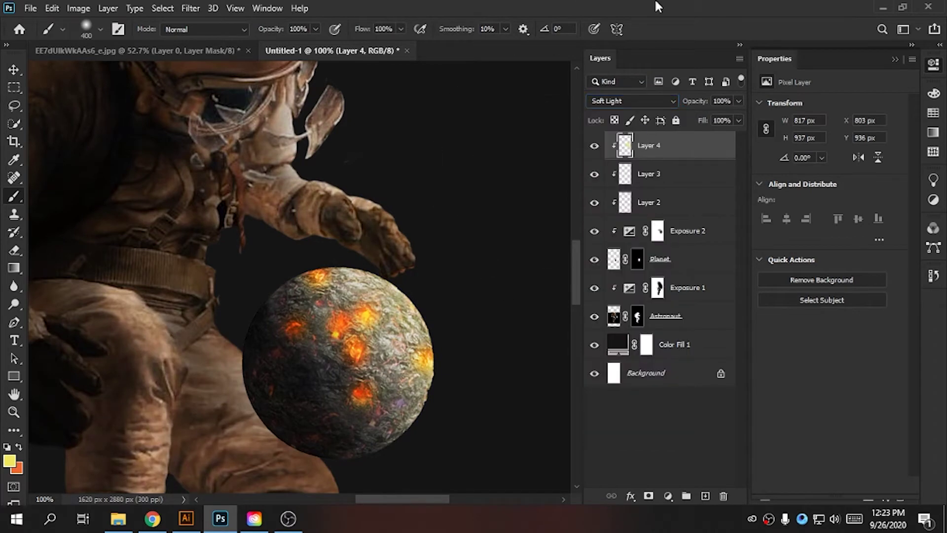
pyautogui.click(704, 495)
pyautogui.scroll(-5, 443, 261)
# Set Layer 5 to Overlay and paint an orange Soft Light glow around the planet.
pyautogui.hotkey('ctrl', '+')
pyautogui.hotkey('ctrl', '+')
pyautogui.hotkey('ctrl', '+')
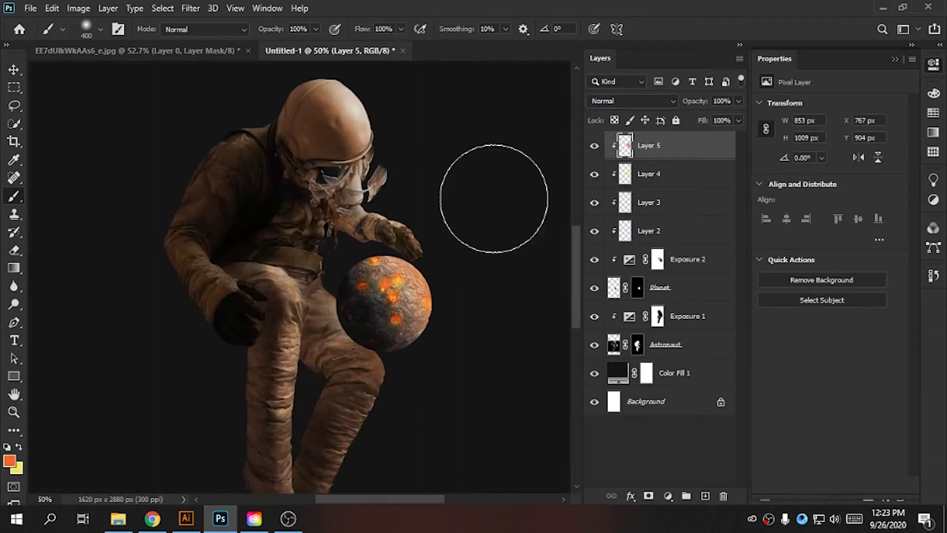
pyautogui.click(631, 101)
pyautogui.click(627, 269)
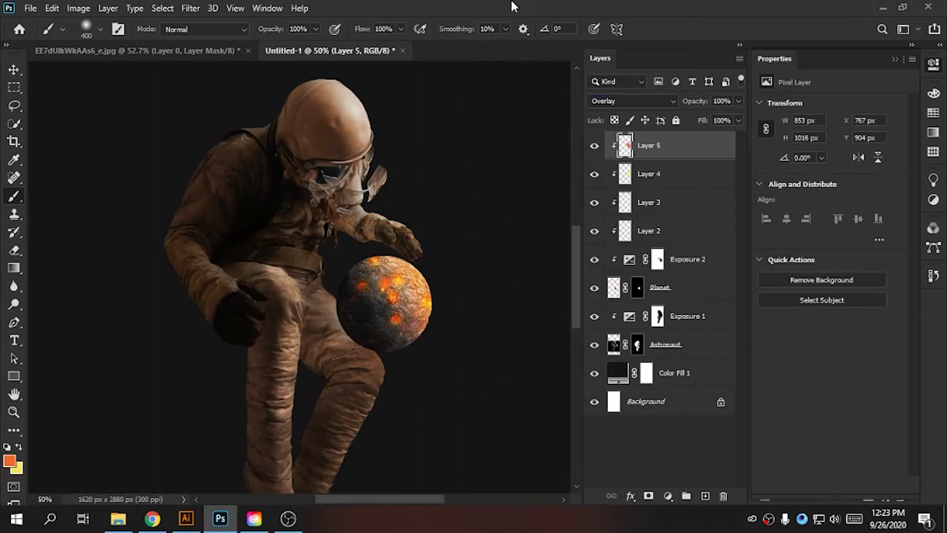
pyautogui.keyDown('ctrl'); pyautogui.click(437, 301); pyautogui.keyUp('ctrl')
pyautogui.click(705, 496)
pyautogui.click(385, 296)
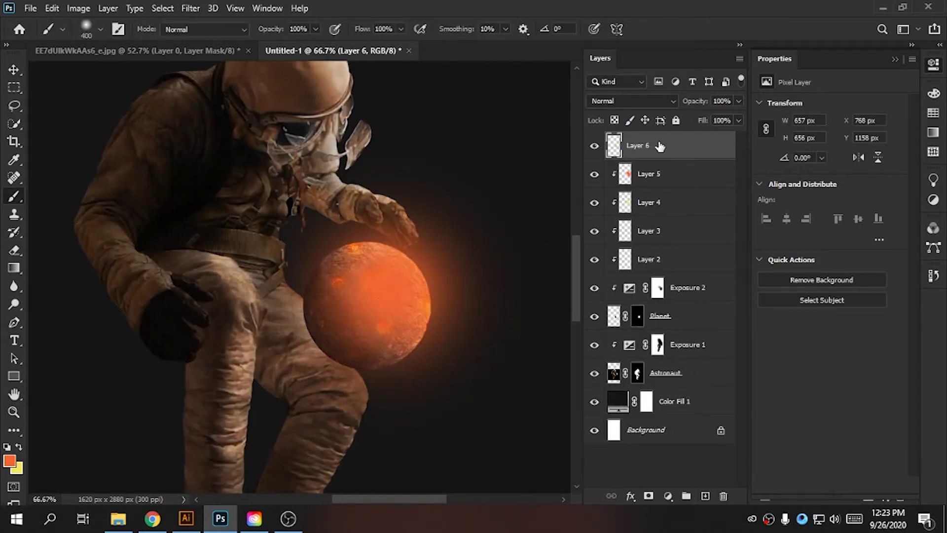
pyautogui.click(632, 100)
pyautogui.click(614, 279)
# Paint a yellow glow over the planet on a new layer in Overlay at 20% opacity.
pyautogui.click(702, 496)
pyautogui.press('x')
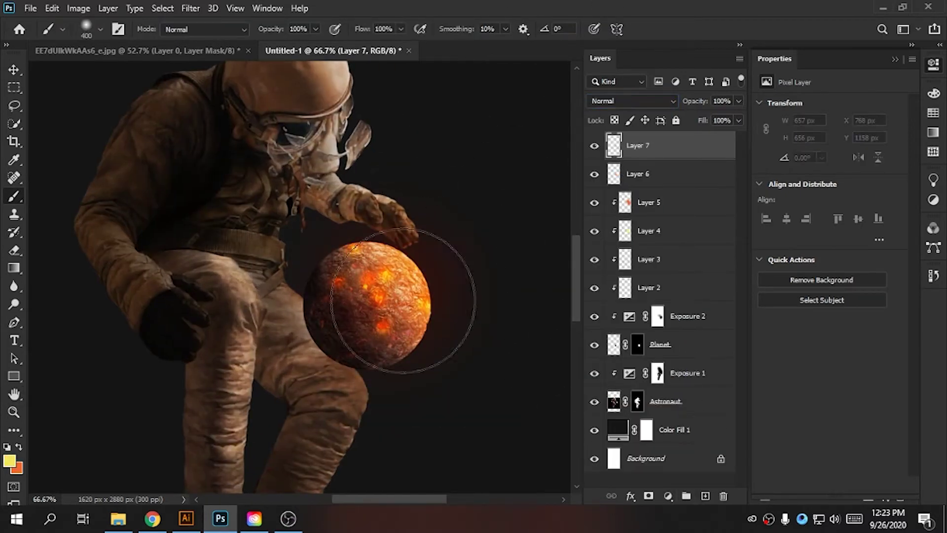
pyautogui.click(395, 296)
pyautogui.click(631, 101)
pyautogui.click(600, 268)
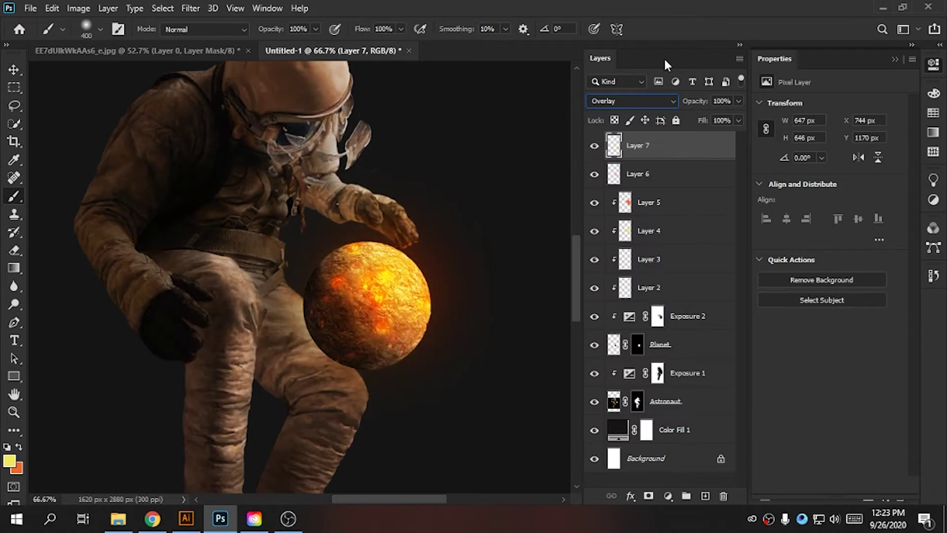
pyautogui.press('Down')
pyautogui.press('Down')
pyautogui.press('Up')
pyautogui.press('Up')
pyautogui.moveTo(703, 101); pyautogui.dragTo(688, 103)
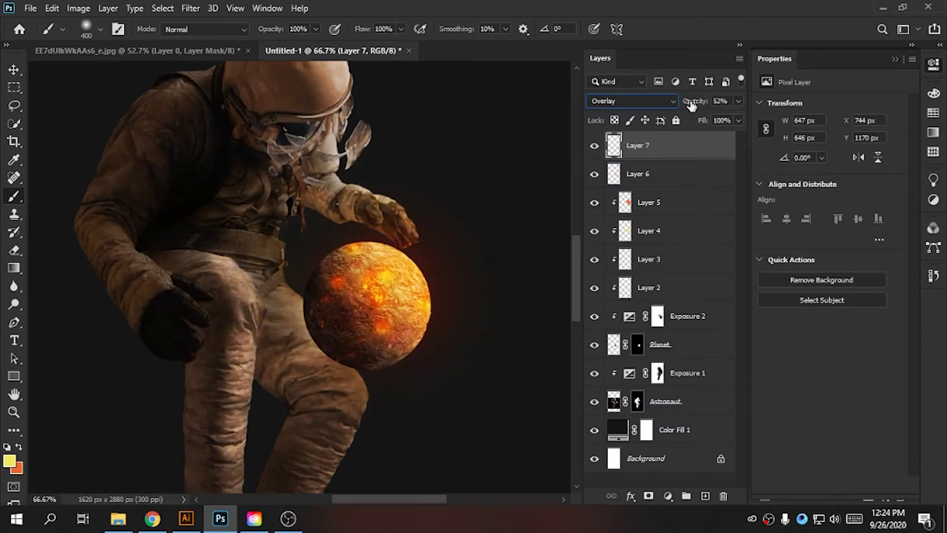
pyautogui.write('20')
pyautogui.scroll(3, 428, 258)
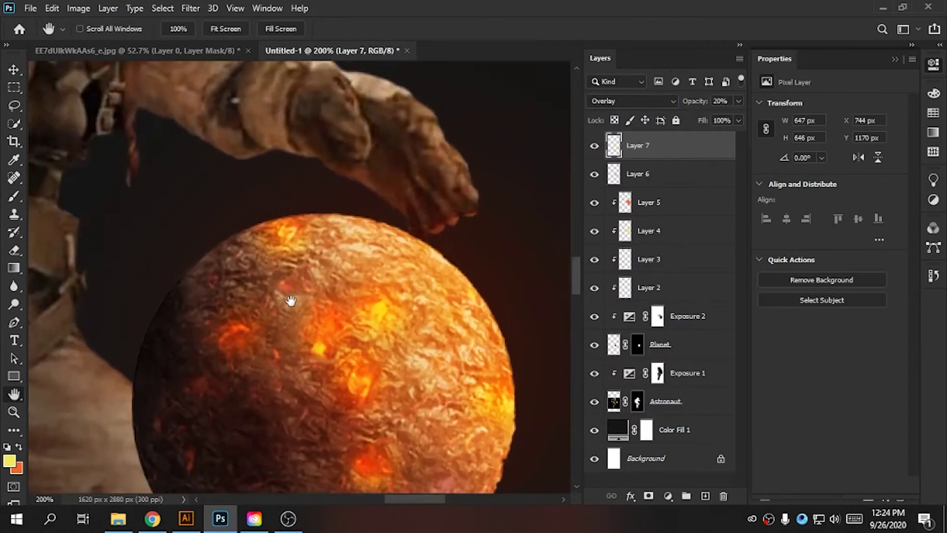
pyautogui.scroll(-3, 346, 286)
# Add Layer 8 above Exposure 1, clip it to the astronaut, and paint yellow light on the hand.
pyautogui.keyDown('ctrl'); pyautogui.click(305, 281); pyautogui.keyUp('ctrl')
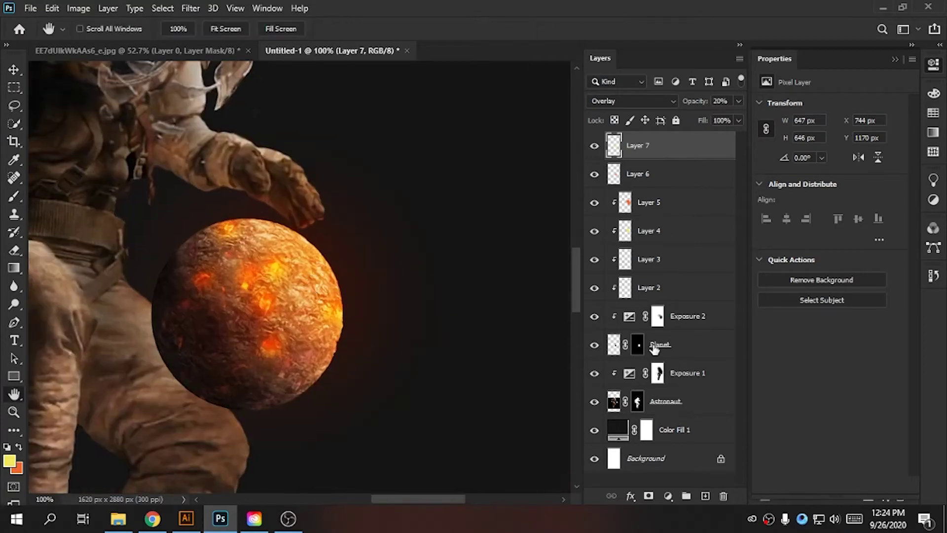
pyautogui.click(688, 373)
pyautogui.click(705, 496)
pyautogui.keyDown('ctrl'); pyautogui.click(304, 243); pyautogui.keyUp('ctrl')
pyautogui.keyDown('ctrl'); pyautogui.click(304, 243); pyautogui.keyUp('ctrl')
pyautogui.press('b')
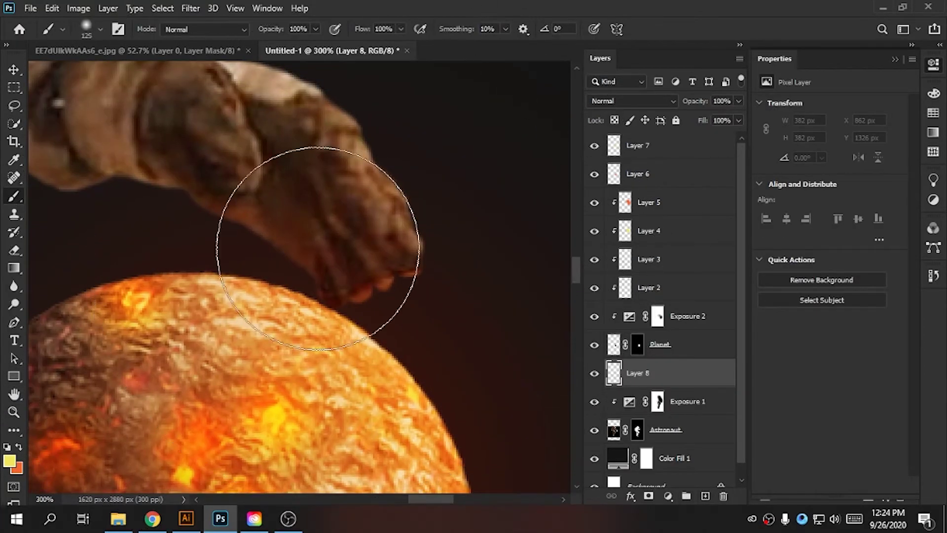
pyautogui.keyDown('alt'); pyautogui.click(688, 383); pyautogui.keyUp('alt')
pyautogui.moveTo(217, 212)
pyautogui.mouseDown()
pyautogui.moveTo(271, 257)
pyautogui.moveTo(409, 262)
pyautogui.mouseUp()
# Erase the yellow overspill on the thumb and paint soft yellow glow along the hand.
pyautogui.press('e')
pyautogui.moveTo(180, 195)
pyautogui.mouseDown()
pyautogui.moveTo(243, 180)
pyautogui.moveTo(190, 218)
pyautogui.mouseUp()
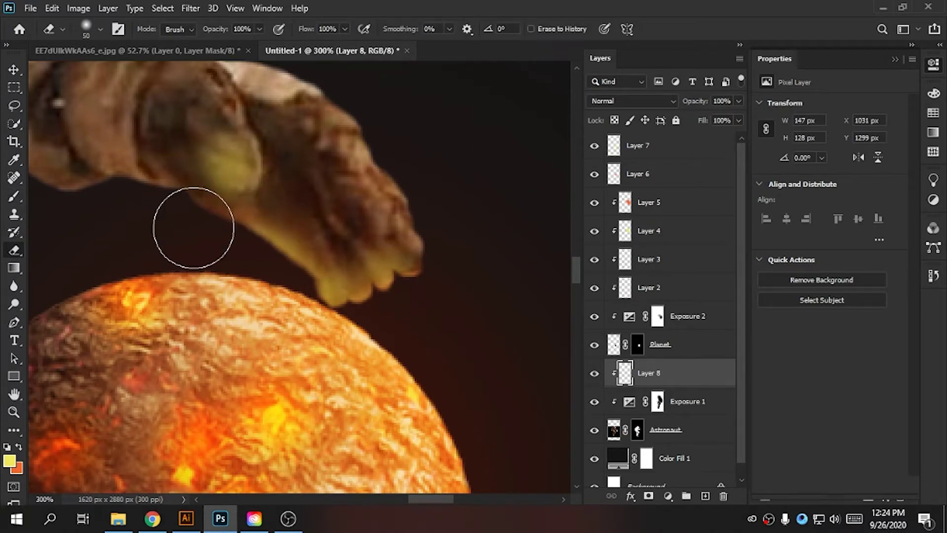
pyautogui.press('g')
pyautogui.press('h')
pyautogui.moveTo(375, 194); pyautogui.dragTo(397, 226)
pyautogui.press('b')
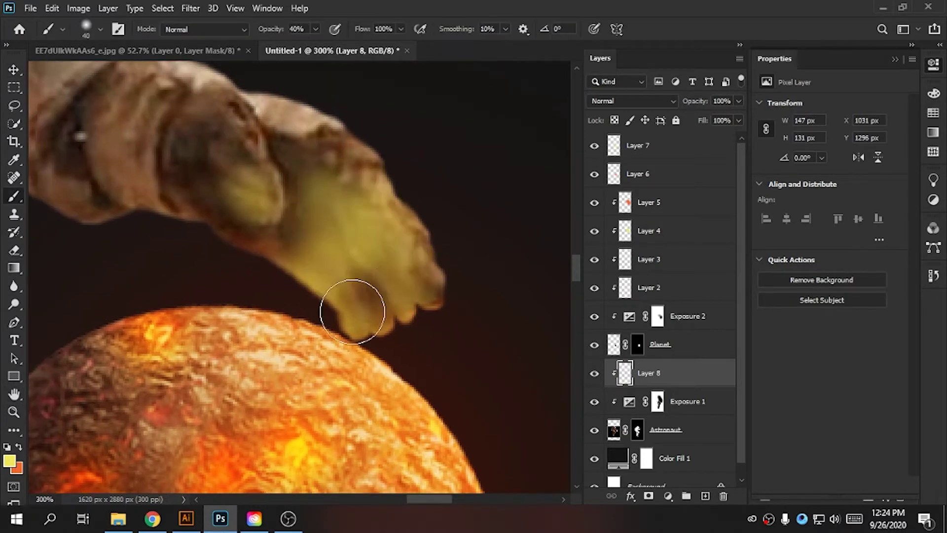
pyautogui.hotkey('ctrl', 'z')
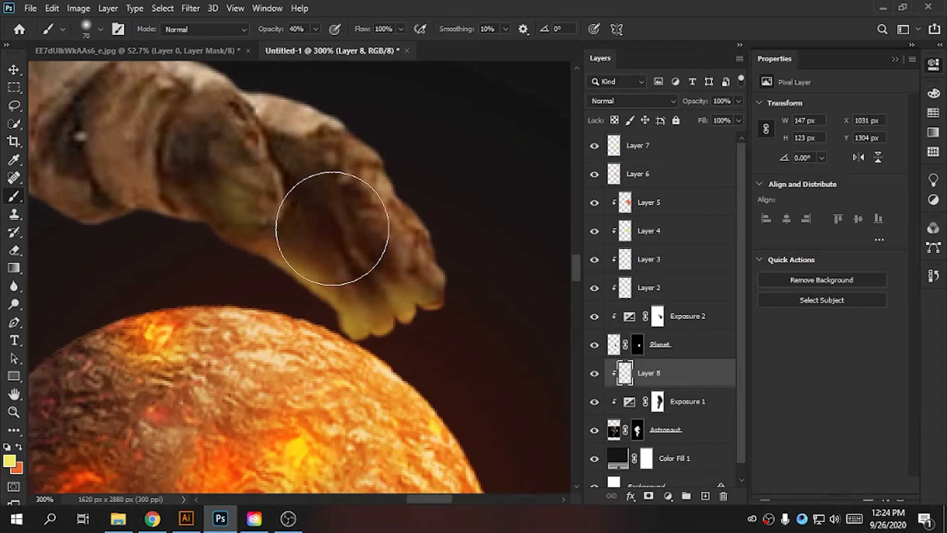
pyautogui.moveTo(332, 228); pyautogui.dragTo(315, 319)
pyautogui.moveTo(317, 254); pyautogui.dragTo(165, 228)
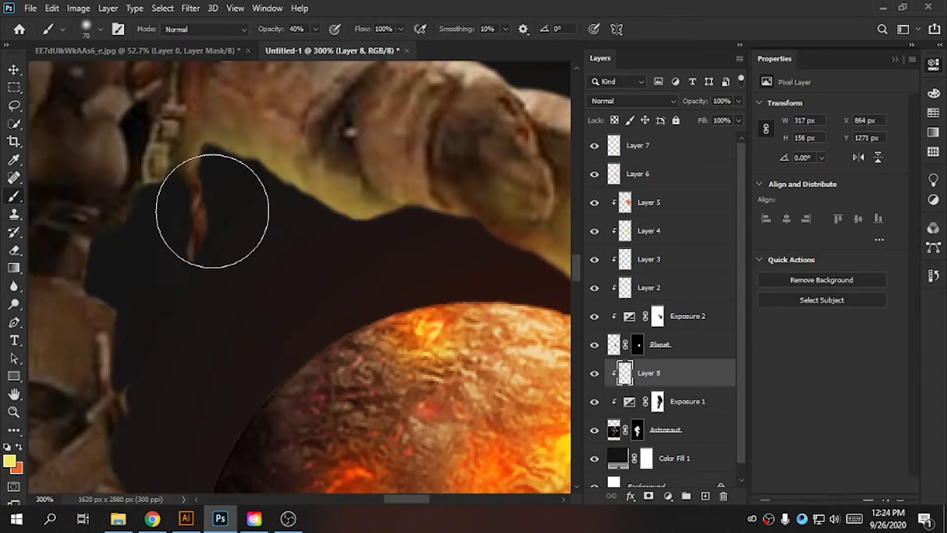
# Paint yellow glow across the leg from thigh to knee.
pyautogui.moveTo(203, 303); pyautogui.dragTo(200, 295)
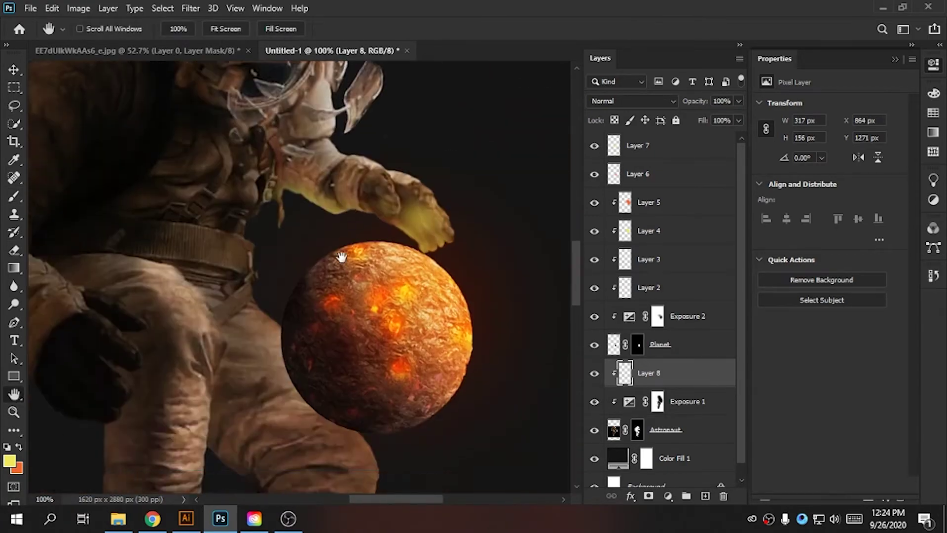
pyautogui.hotkey('ctrl', '-')
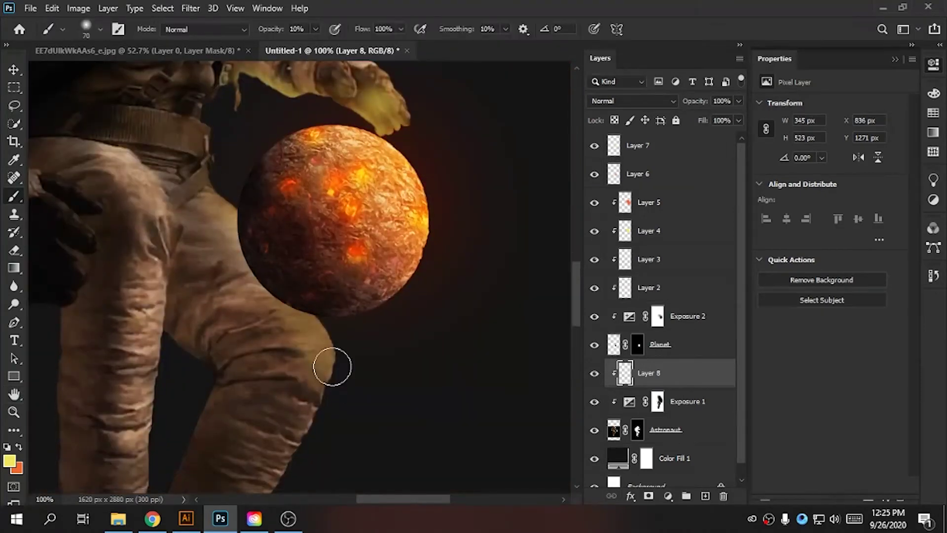
pyautogui.moveTo(176, 290)
pyautogui.mouseDown()
pyautogui.moveTo(249, 281)
pyautogui.moveTo(261, 374)
pyautogui.mouseUp()
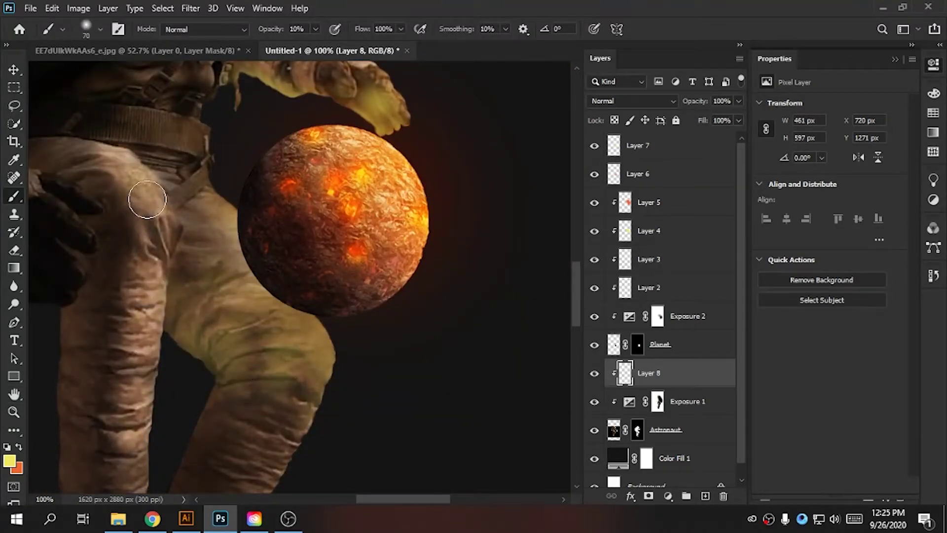
pyautogui.moveTo(147, 199)
pyautogui.mouseDown()
pyautogui.moveTo(182, 233)
pyautogui.moveTo(182, 264)
pyautogui.mouseUp()
pyautogui.scroll(1, 108, 186)
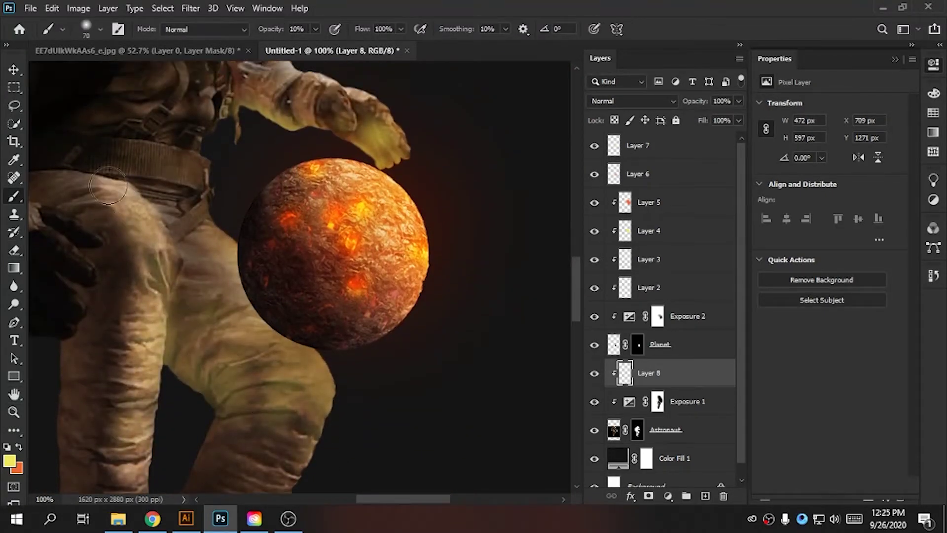
pyautogui.scroll(4, 108, 185)
# Paint broad yellow glow over the belt and finer glow onto the glove.
pyautogui.press(']')
pyautogui.press(']')
pyautogui.press(']')
pyautogui.moveTo(178, 334)
pyautogui.mouseDown()
pyautogui.moveTo(158, 292)
pyautogui.moveTo(206, 188)
pyautogui.mouseUp()
pyautogui.scroll(-5, 260, 173)
pyautogui.scroll(6, 193, 318)
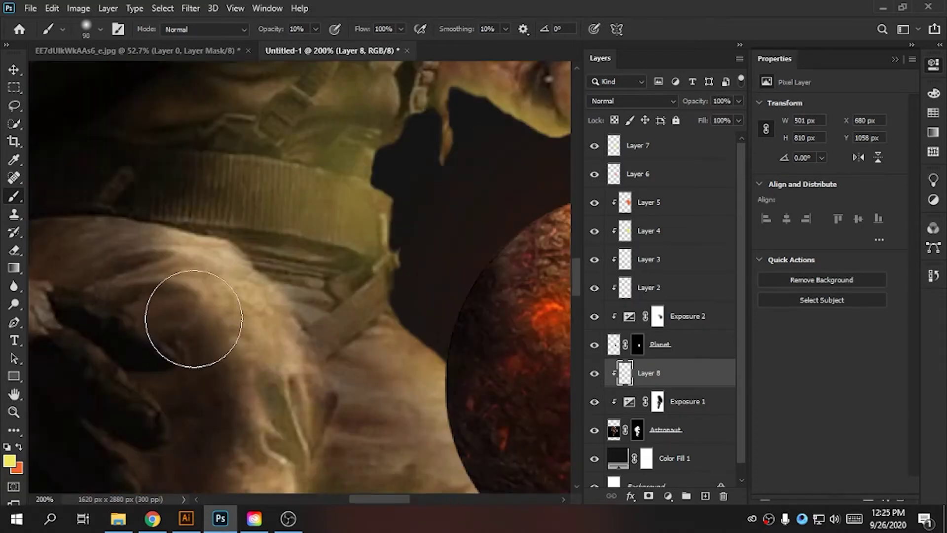
pyautogui.press('[')
pyautogui.press('[')
pyautogui.press('[')
pyautogui.moveTo(64, 351)
pyautogui.mouseDown()
pyautogui.moveTo(131, 414)
pyautogui.moveTo(239, 310)
pyautogui.mouseUp()
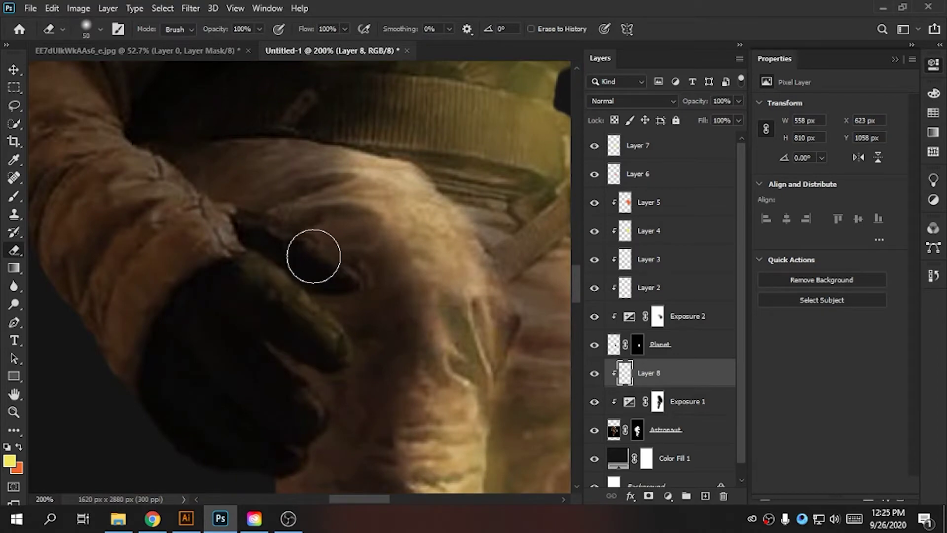
# Trim excess yellow glow with the Eraser, alternating with the Brush.
pyautogui.press('e')
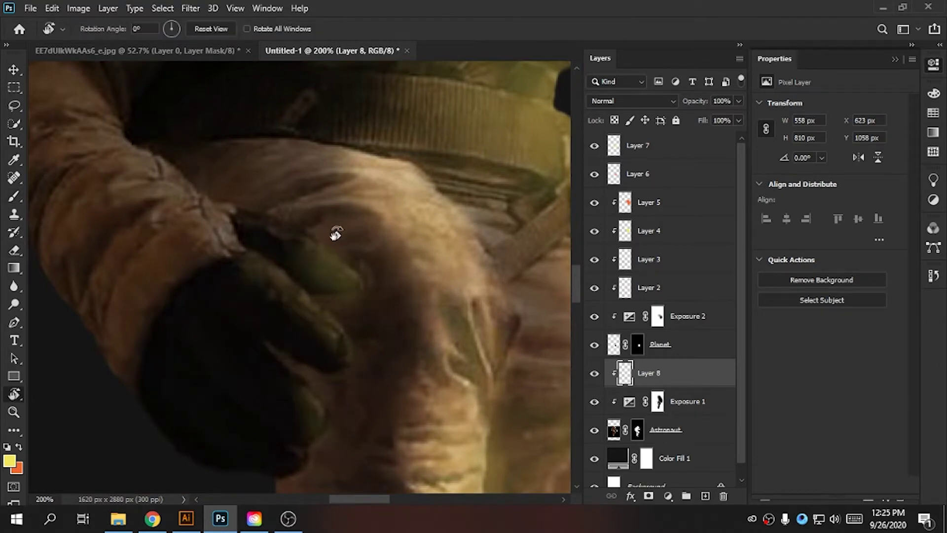
pyautogui.scroll(-7, 403, 267)
pyautogui.scroll(10, 296, 300)
pyautogui.press('b')
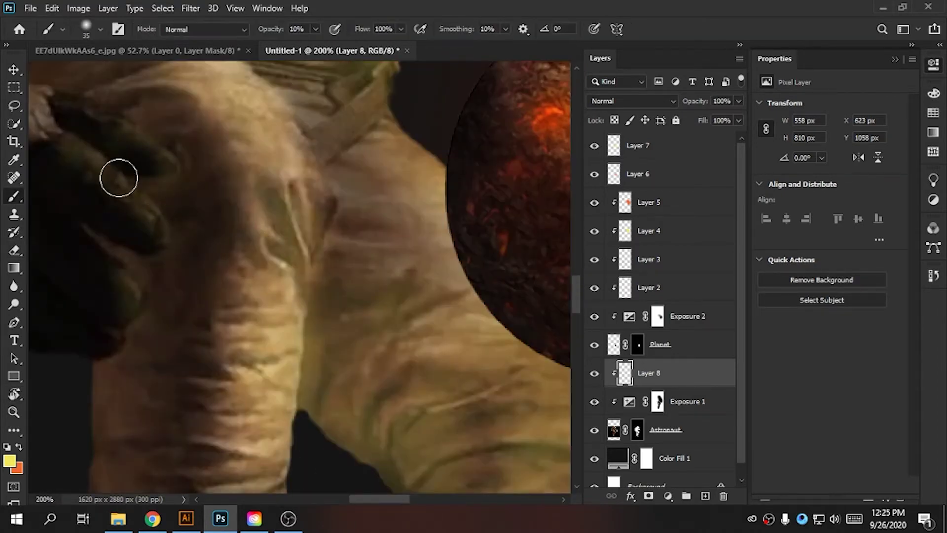
pyautogui.press('e')
pyautogui.scroll(-3, 279, 235)
pyautogui.scroll(3, 159, 275)
pyautogui.scroll(1, 245, 271)
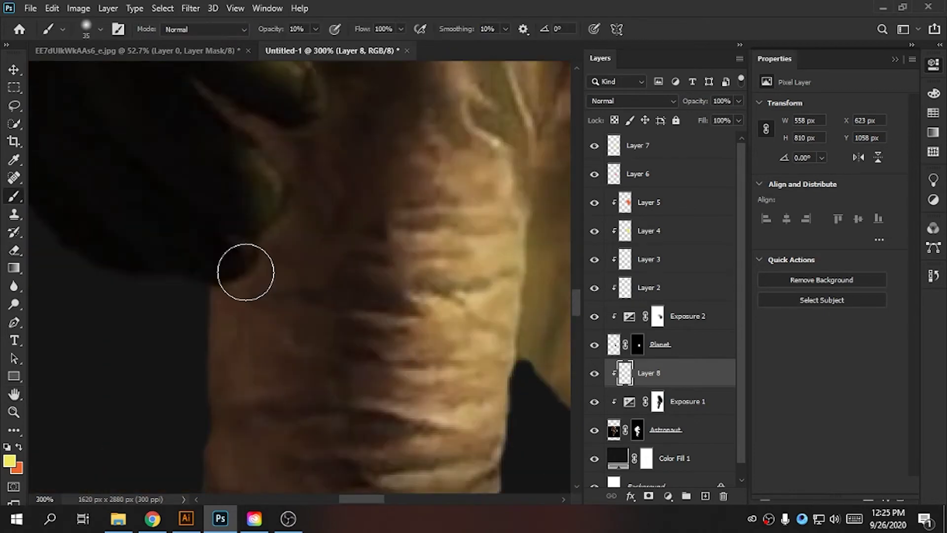
pyautogui.scroll(-4, 430, 302)
# Toggle Layer 8's visibility to compare the astronaut with and without the yellow glow.
pyautogui.scroll(-3, 643, 102)
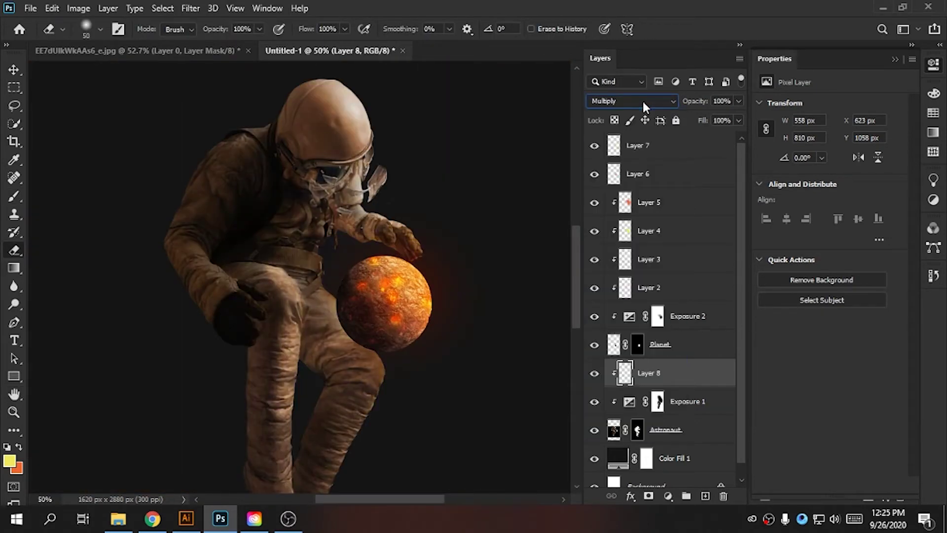
pyautogui.scroll(-4, 643, 101)
pyautogui.scroll(3, 643, 102)
pyautogui.click(593, 374)
pyautogui.scroll(-6, 633, 100)
pyautogui.scroll(-1, 633, 101)
pyautogui.scroll(-2, 633, 101)
pyautogui.scroll(2, 626, 103)
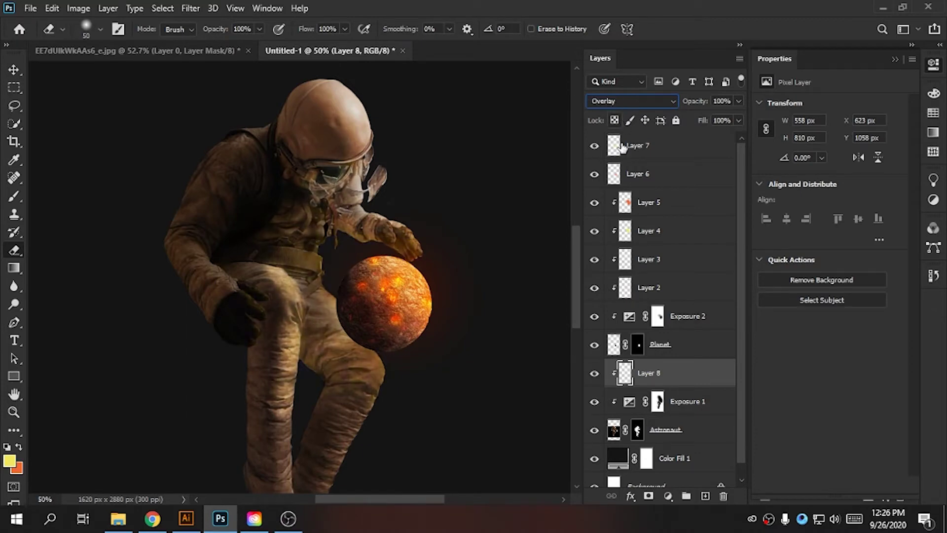
# Add a new Layer 9 for the orange glow and enlarge the brush.
pyautogui.press('h')
pyautogui.scroll(2, 385, 301)
pyautogui.click(705, 496)
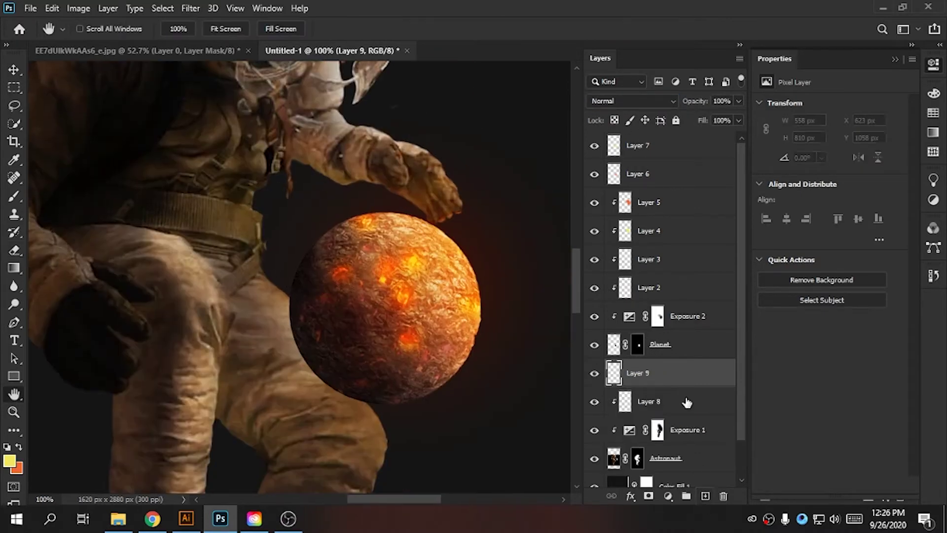
pyautogui.scroll(3, 410, 241)
pyautogui.press('b')
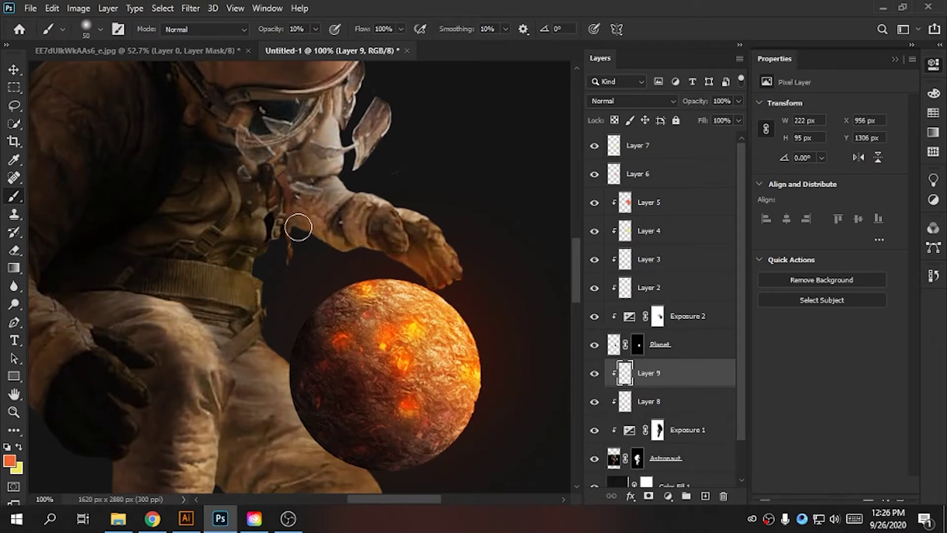
pyautogui.press(']')
pyautogui.scroll(-4, 256, 276)
pyautogui.scroll(-5, 320, 355)
pyautogui.scroll(-1, 306, 335)
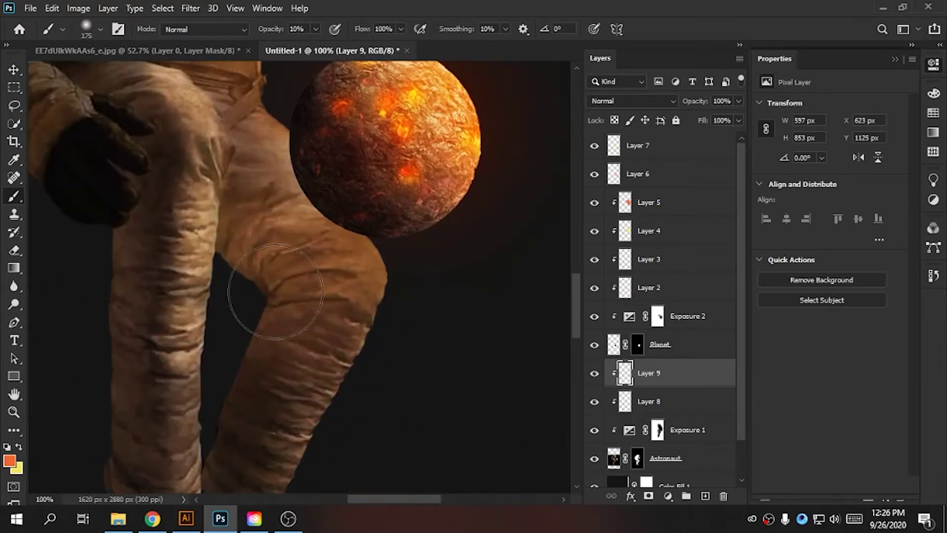
# Bring the leg into view and paint orange glow there, erasing stray strokes.
pyautogui.press('h')
pyautogui.moveTo(205, 212); pyautogui.dragTo(391, 332)
pyautogui.scroll(3, 349, 338)
pyautogui.scroll(-5, 350, 338)
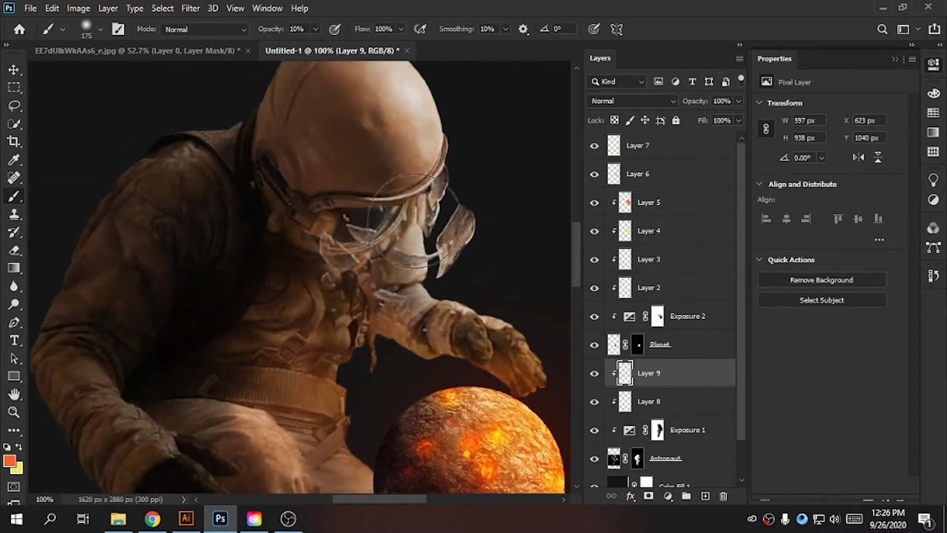
pyautogui.scroll(2, 359, 226)
pyautogui.scroll(2, 359, 226)
pyautogui.press('b')
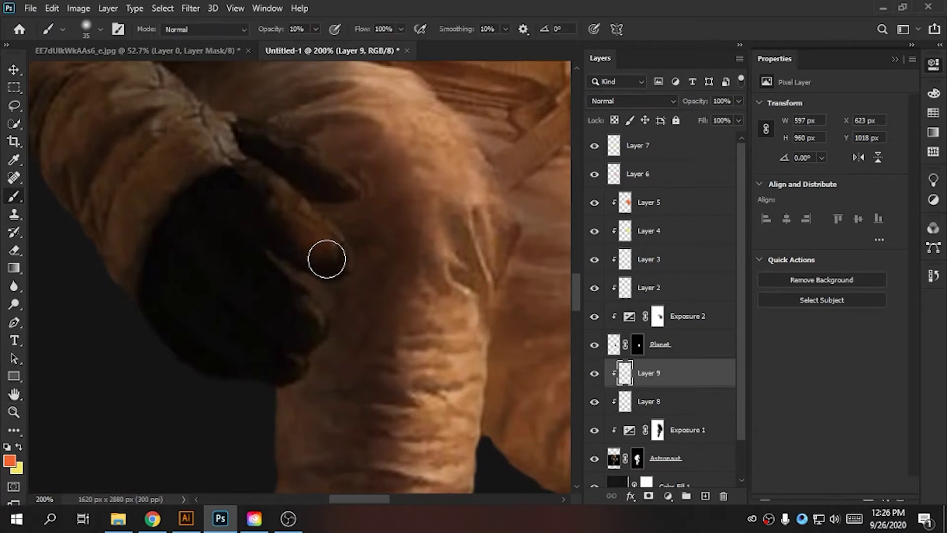
pyautogui.press('e')
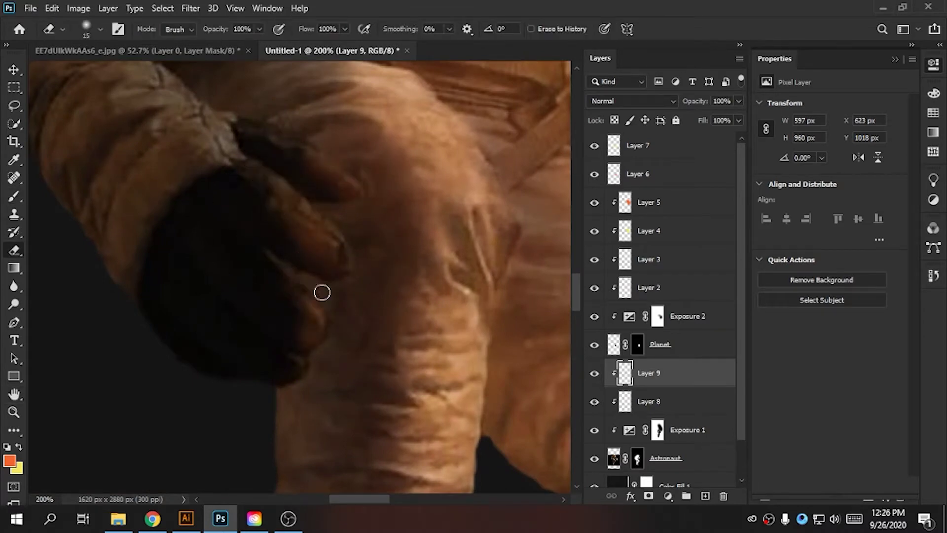
pyautogui.scroll(-2, 306, 306)
pyautogui.press('b')
# Fit the whole poster on screen, erase excess glow, and reselect Layer 9.
pyautogui.hotkey('ctrl', '0')
pyautogui.scroll(-7, 658, 101)
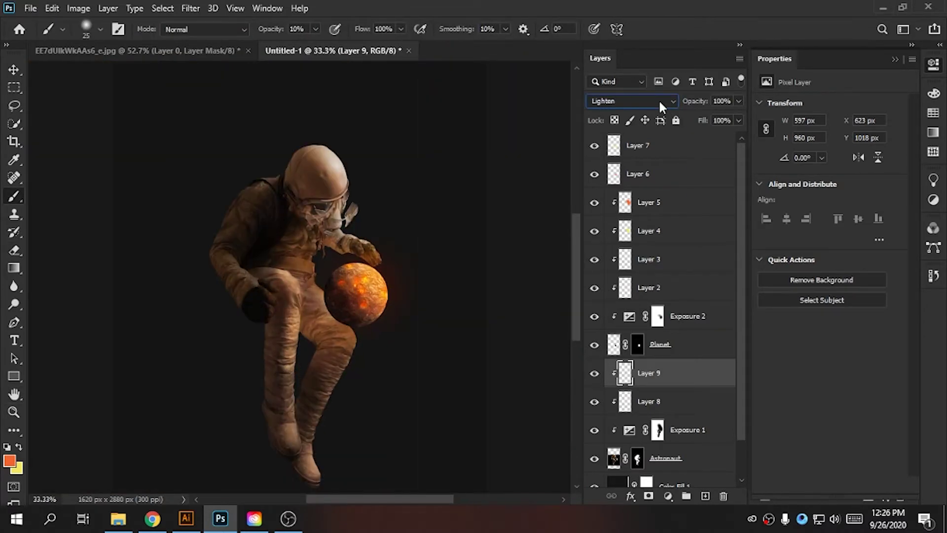
pyautogui.scroll(-5, 658, 101)
pyautogui.scroll(2, 658, 101)
pyautogui.scroll(1, 655, 100)
pyautogui.scroll(3, 296, 321)
pyautogui.scroll(3, 288, 331)
pyautogui.scroll(3, 359, 257)
pyautogui.hotkey('alt', '[')
pyautogui.press('e')
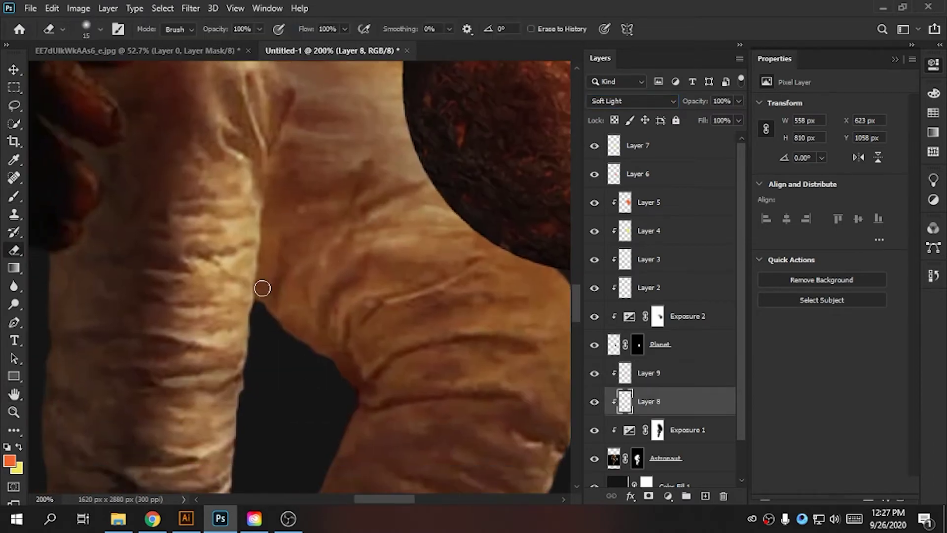
pyautogui.click(644, 375)
# Refine Layer 9's orange glow by alternating the Brush and Eraser.
pyautogui.press('b')
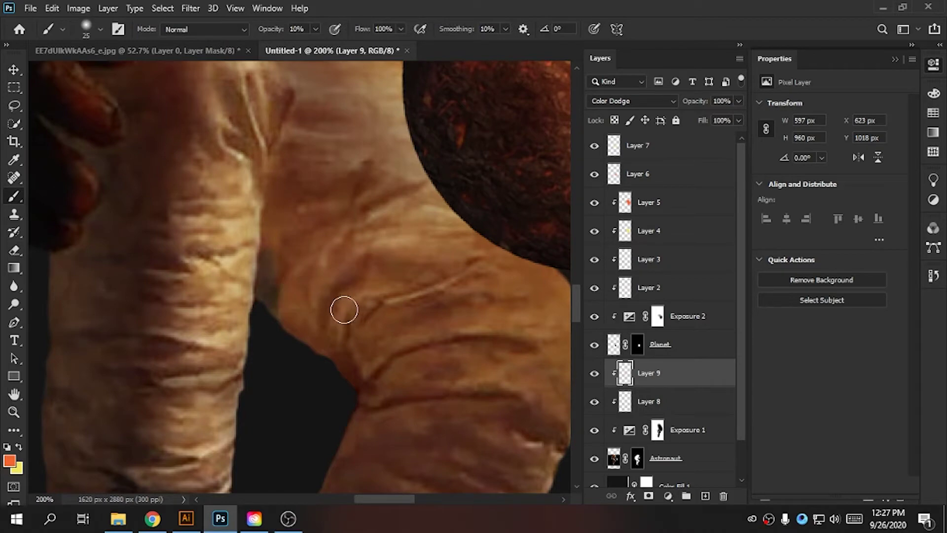
pyautogui.press('e')
pyautogui.scroll(-5, 346, 308)
pyautogui.scroll(1, 371, 289)
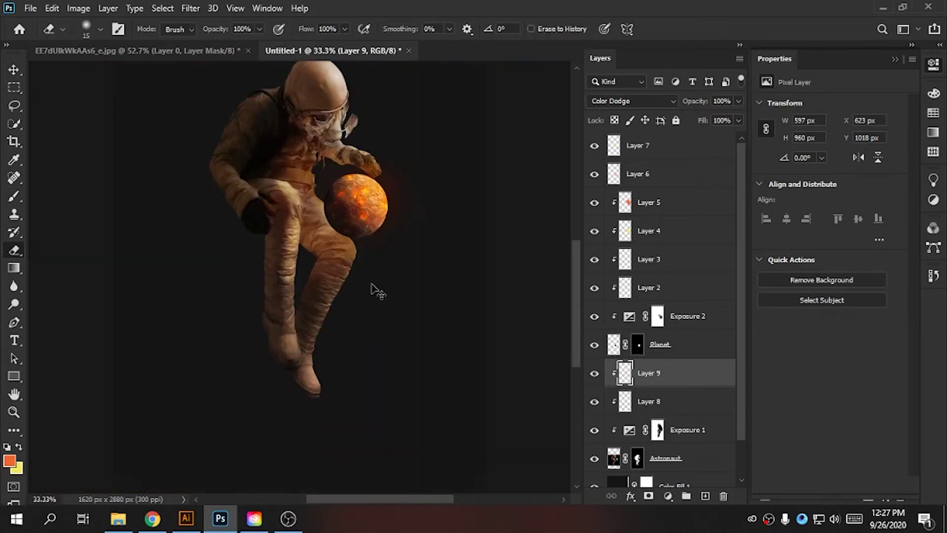
pyautogui.scroll(1, 438, 321)
pyautogui.scroll(-2, 438, 321)
pyautogui.scroll(-2, 639, 376)
# Touch up Layer 8 in yellow, then return to Layer 9 with orange.
pyautogui.click(638, 372)
pyautogui.press('x')
pyautogui.press('b')
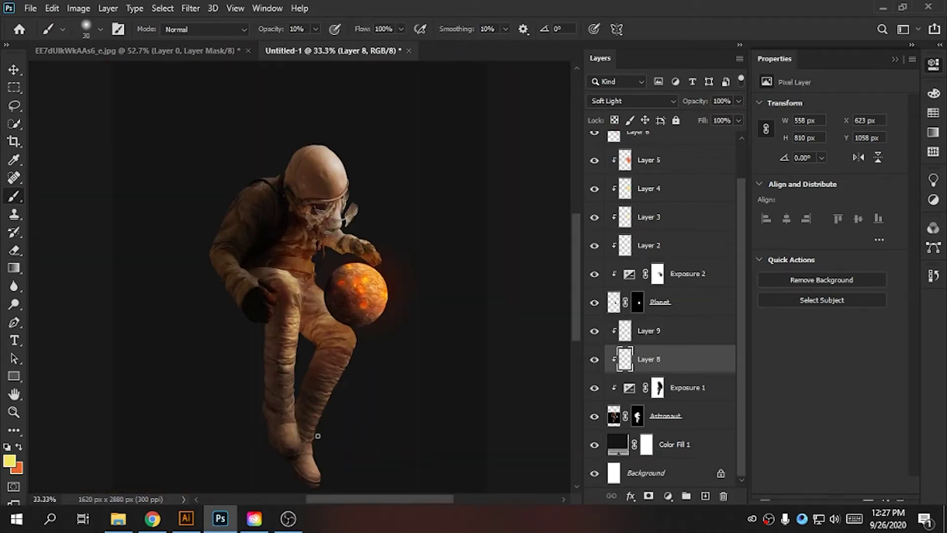
pyautogui.click(666, 335)
pyautogui.press('x')
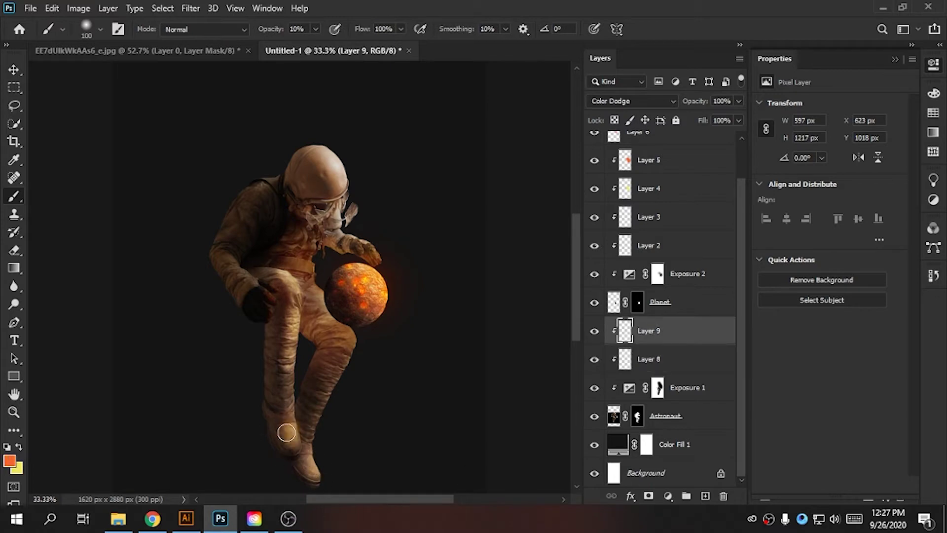
pyautogui.press('h')
pyautogui.scroll(2, 430, 296)
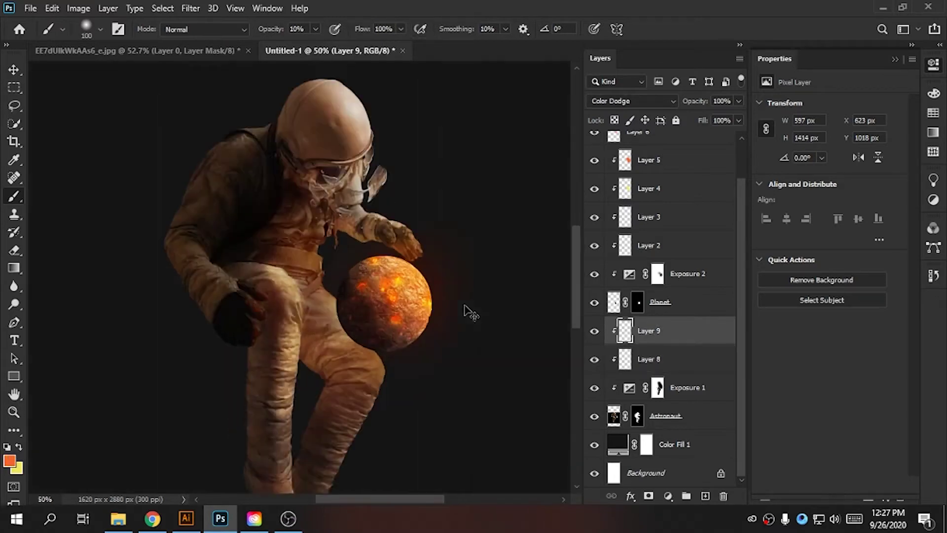
pyautogui.scroll(2, 710, 311)
# Add a new layer above Layer 7 and dab a large soft glow near the planet.
pyautogui.click(598, 157)
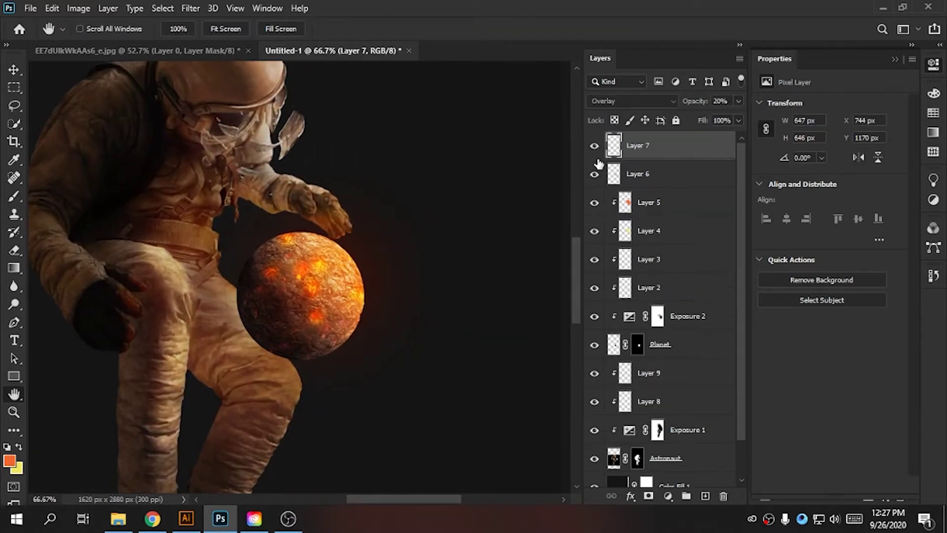
pyautogui.click(705, 495)
# Add more glow layers around the planet, setting Layer 12 to Soft Light.
pyautogui.click(706, 495)
pyautogui.press('b')
pyautogui.click(330, 288)
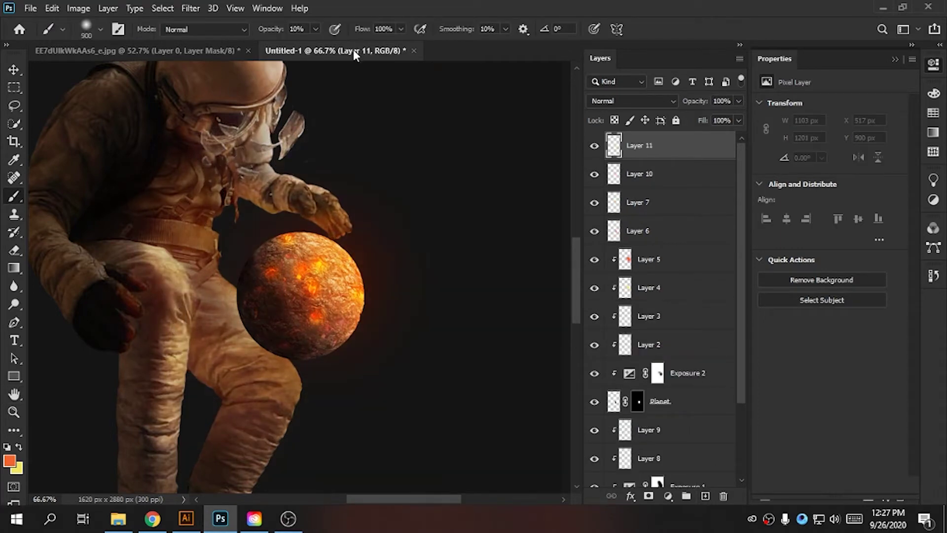
pyautogui.press('[')
pyautogui.press('2')
pyautogui.click(706, 495)
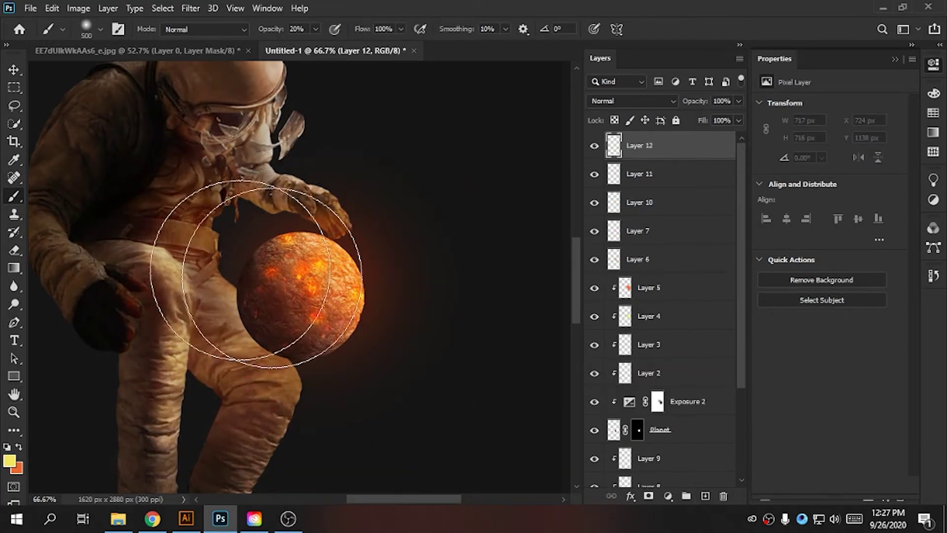
pyautogui.click(291, 277)
pyautogui.click(632, 100)
pyautogui.click(612, 249)
pyautogui.hotkey('ctrl', '-')
pyautogui.hotkey('ctrl', '-')
pyautogui.hotkey('ctrl', '-')
pyautogui.hotkey('ctrl', '+')
pyautogui.hotkey('ctrl', '+')
pyautogui.hotkey('ctrl', '+')
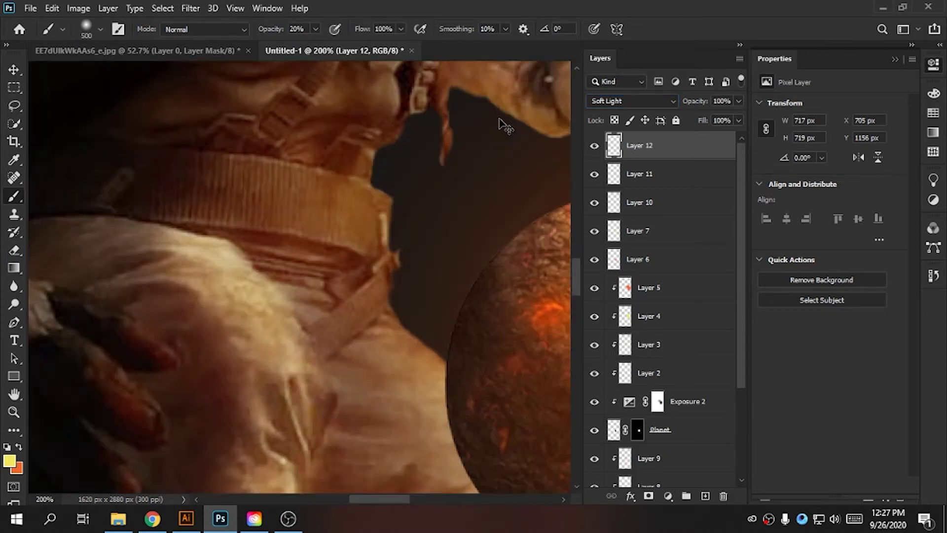
pyautogui.press('h')
pyautogui.hotkey('ctrl', '1')
pyautogui.scroll(-3, 666, 296)
# Group the planet layers as 'Planet', label it orange, and collapse it.
pyautogui.keyDown('shift'); pyautogui.click(679, 291); pyautogui.keyUp('shift')
pyautogui.hotkey('ctrl', 'g')
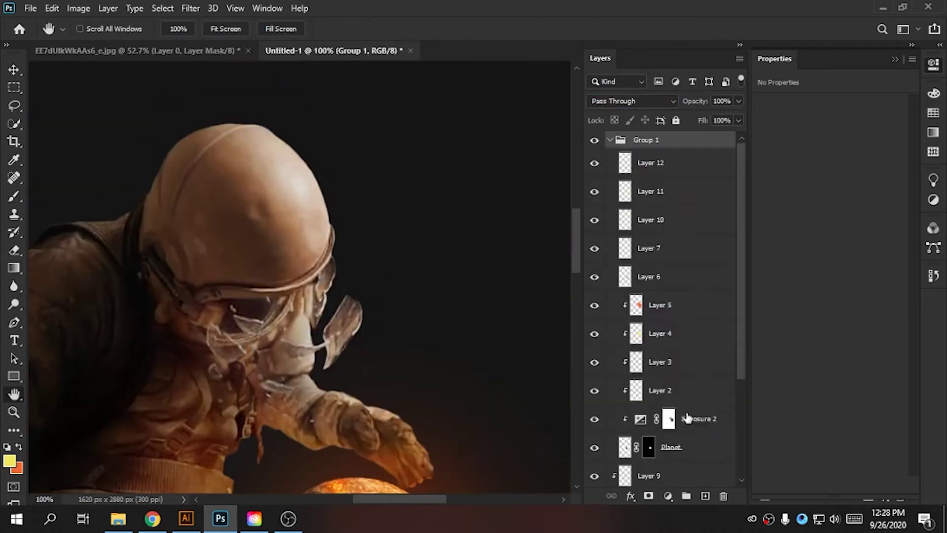
pyautogui.click(661, 447)
pyautogui.rightClick(681, 140)
pyautogui.click(700, 495)
pyautogui.click(610, 141)
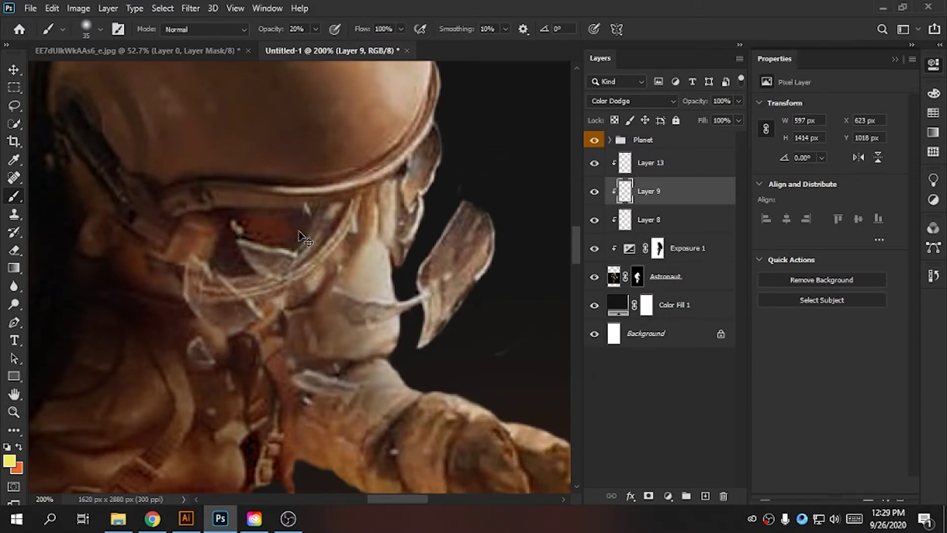
# Move Layer 9 above Layer 13, then paint yellow glow onto the visor on Layer 13.
pyautogui.moveTo(662, 157); pyautogui.dragTo(665, 154)
pyautogui.click(663, 191)
pyautogui.hotkey('ctrl', '-')
pyautogui.hotkey('ctrl', '-')
pyautogui.hotkey('ctrl', '-')
pyautogui.scroll(5, 316, 212)
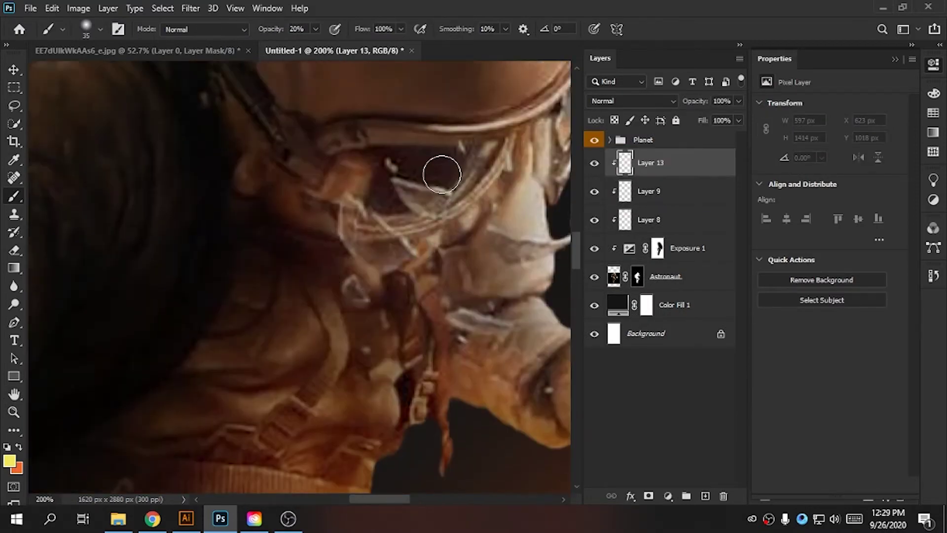
pyautogui.moveTo(468, 163); pyautogui.dragTo(390, 177)
# Zoom in and erase the excess glow off the visor's edge.
pyautogui.moveTo(405, 209); pyautogui.dragTo(514, 139)
pyautogui.hotkey('ctrl', '+')
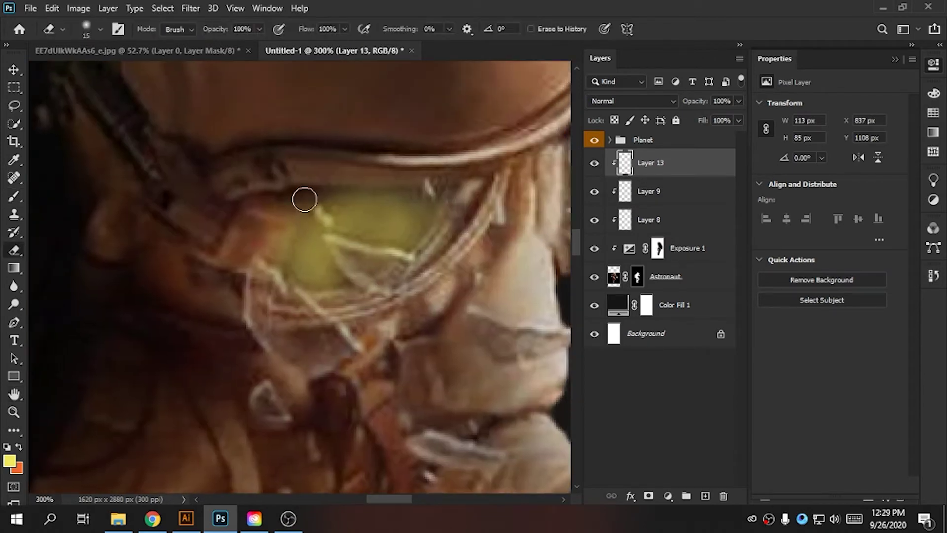
pyautogui.press('e')
pyautogui.moveTo(291, 177)
pyautogui.mouseDown()
pyautogui.moveTo(438, 178)
pyautogui.moveTo(356, 211)
pyautogui.moveTo(398, 250)
pyautogui.moveTo(254, 280)
pyautogui.mouseUp()
pyautogui.press('b')
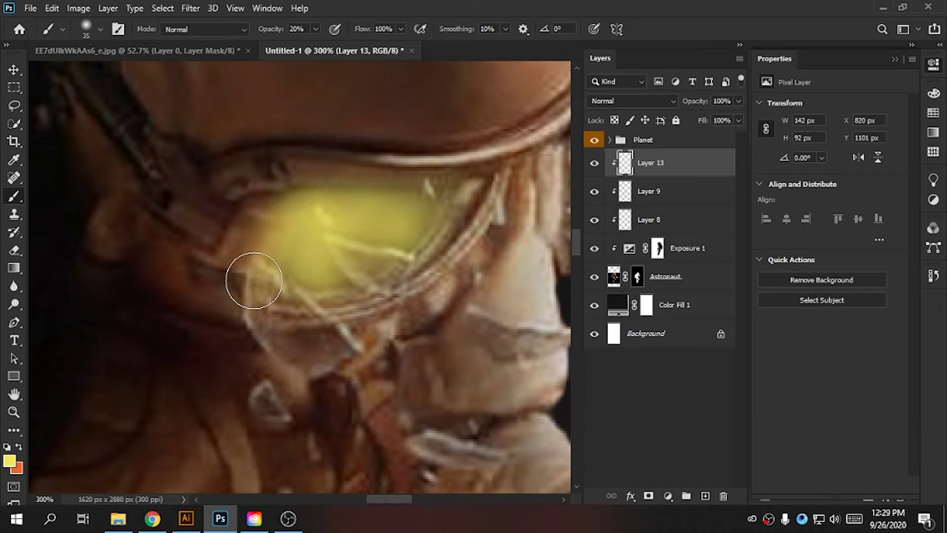
# Adjust brush size and softness, clean edges, and repaint yellow glow across the upper visor.
pyautogui.rightClick(346, 221)
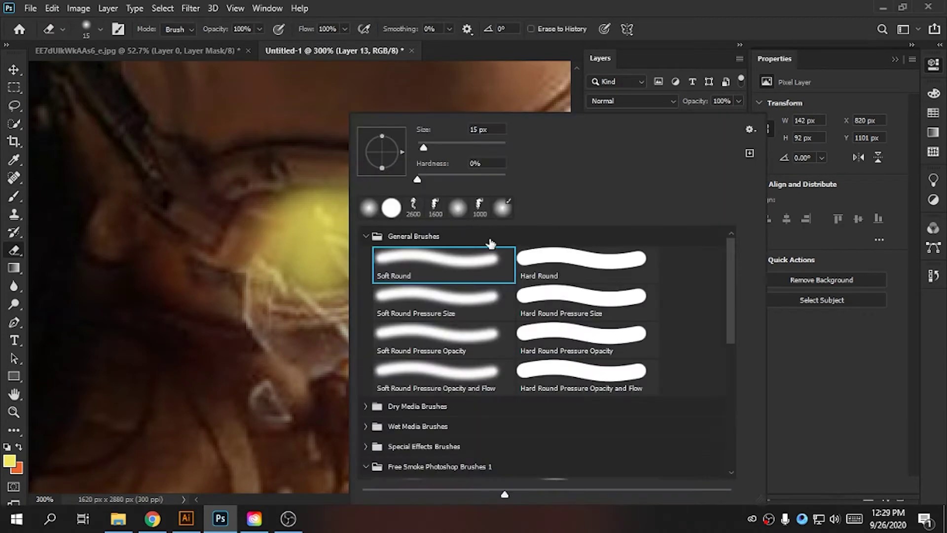
pyautogui.press('e')
pyautogui.rightClick(355, 159)
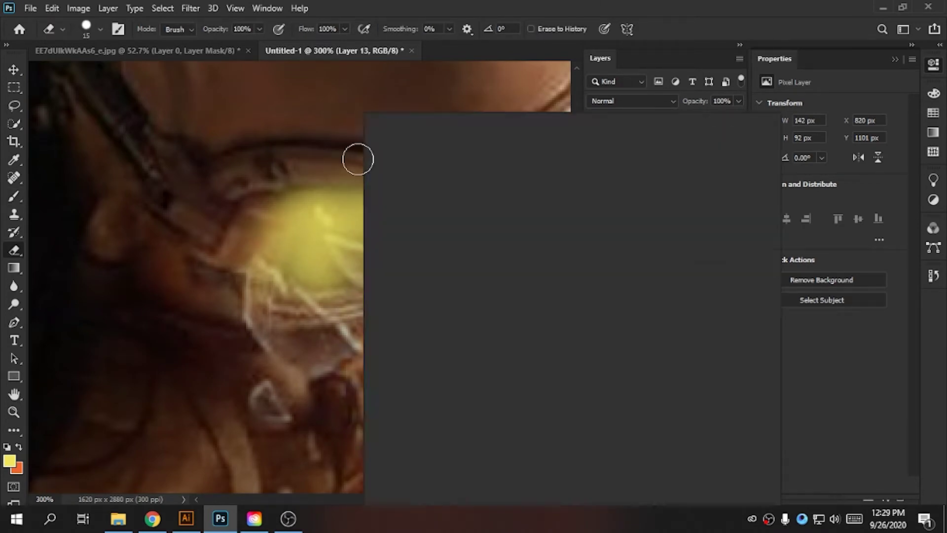
pyautogui.press('b')
pyautogui.moveTo(483, 196); pyautogui.dragTo(330, 287)
pyautogui.scroll(-3, 330, 287)
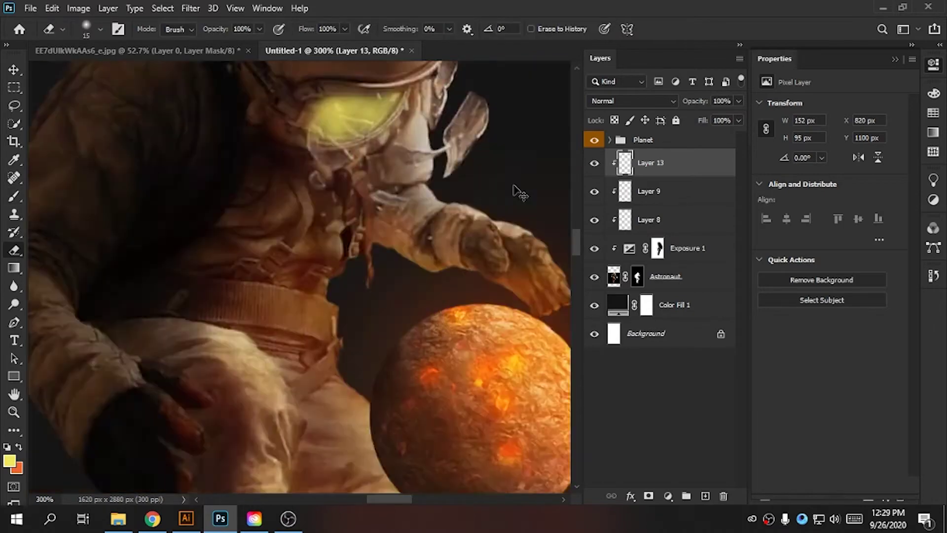
pyautogui.scroll(-1, 514, 190)
pyautogui.scroll(3, 350, 260)
# Fill a triangular selection from the visor with yellow on a new layer.
pyautogui.press('p')
pyautogui.hotkey('ctrl', '-')
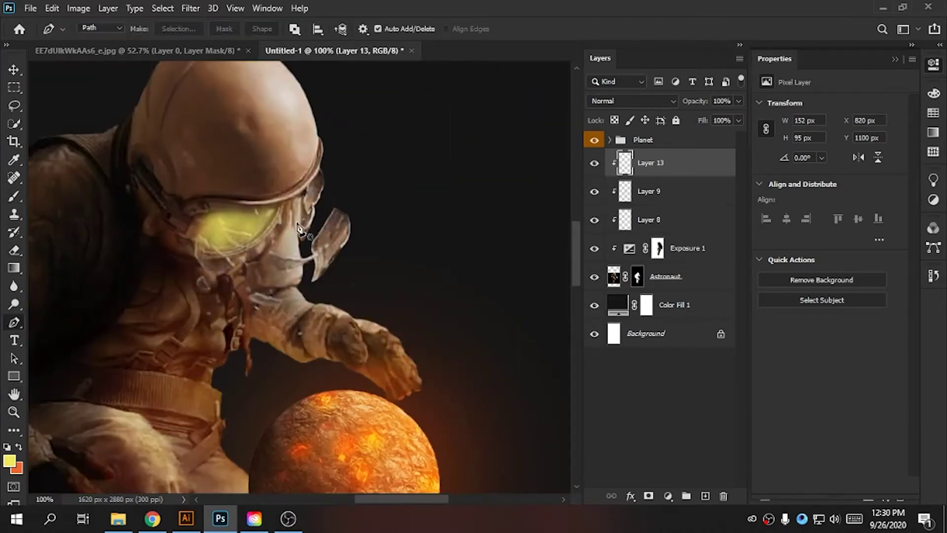
pyautogui.scroll(-3, 561, 352)
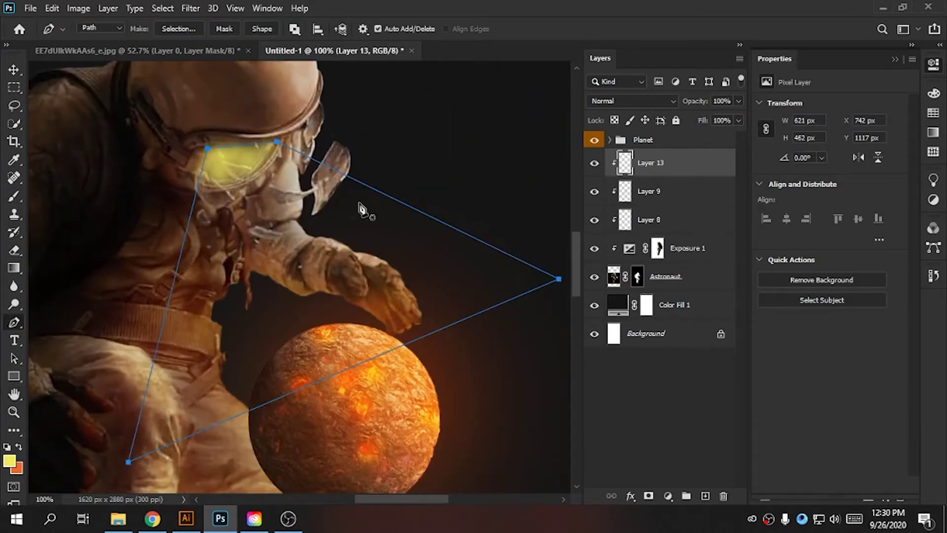
pyautogui.hotkey('ctrl', 'Return')
pyautogui.click(705, 495)
pyautogui.hotkey('alt', 'BackSpace')
pyautogui.hotkey('ctrl', 'd')
# Set the yellow beam to Soft Light and soften it with Gaussian Blur.
pyautogui.click(641, 101)
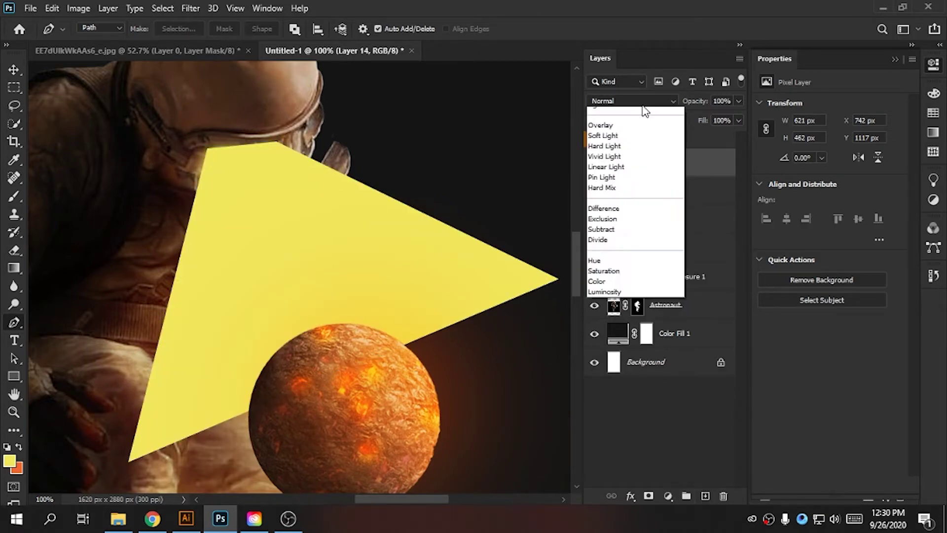
pyautogui.click(607, 277)
pyautogui.click(191, 8)
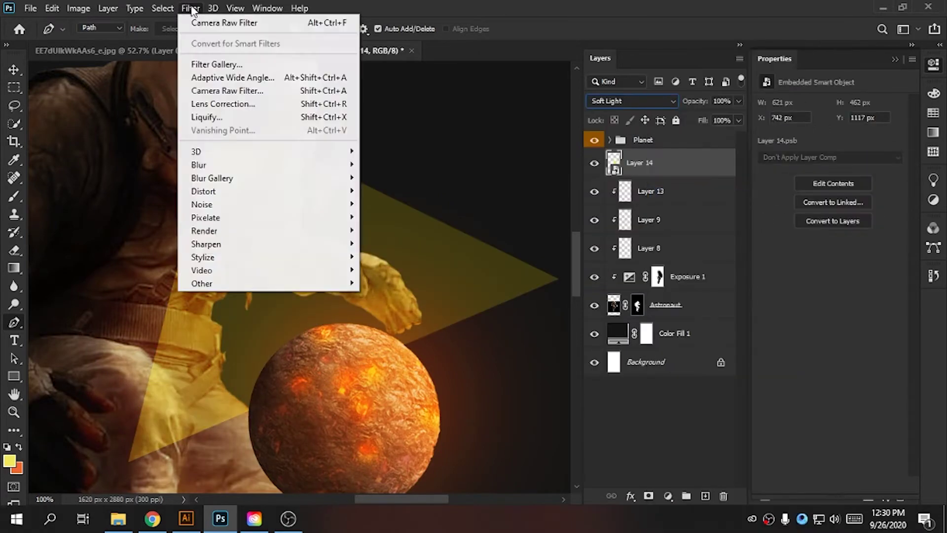
pyautogui.click(392, 216)
pyautogui.click(679, 151)
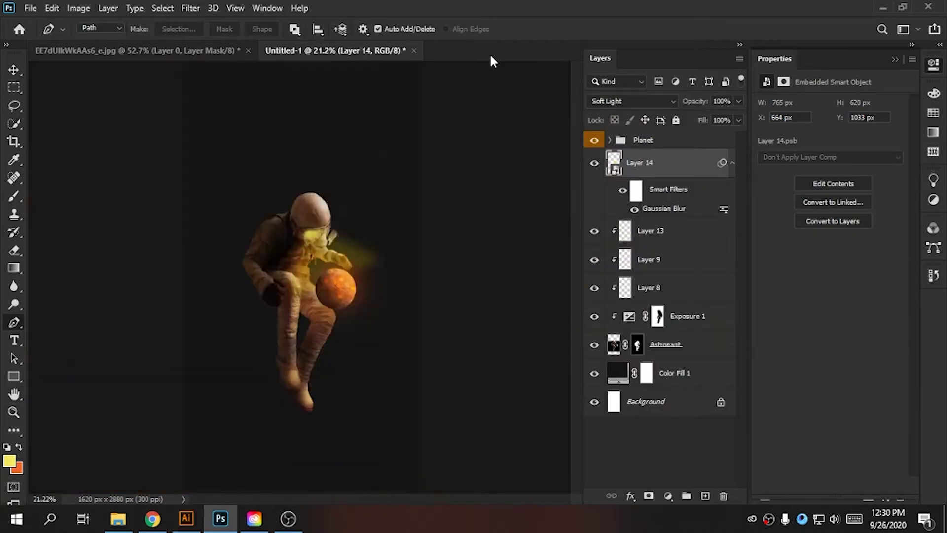
# Add a mask to the beam layer and erase its edges to fade the glow.
pyautogui.hotkey('ctrl', '+')
pyautogui.hotkey('ctrl', '+')
pyautogui.hotkey('ctrl', '+')
pyautogui.click(648, 496)
pyautogui.press('d')
pyautogui.press('e')
pyautogui.rightClick(477, 255)
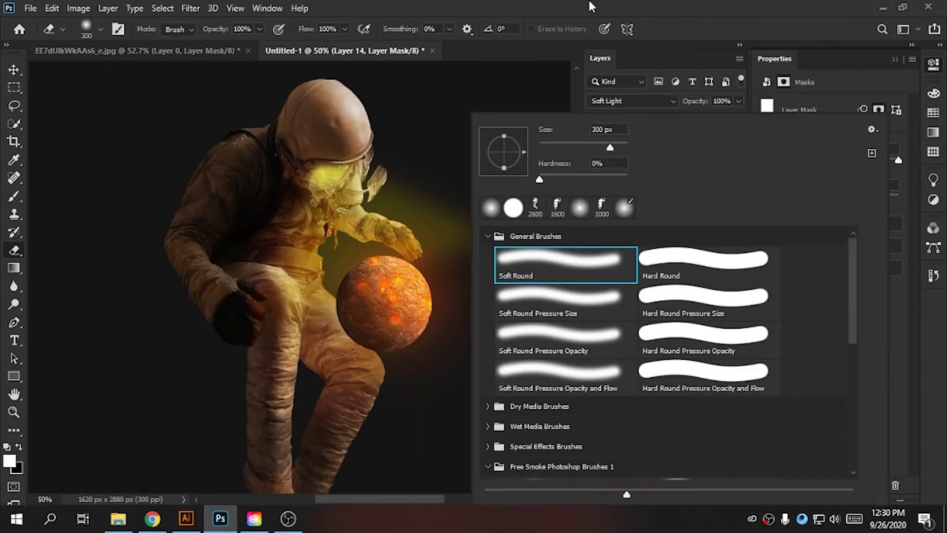
pyautogui.moveTo(434, 296); pyautogui.dragTo(384, 384)
pyautogui.hotkey('ctrl', '1')
pyautogui.moveTo(348, 333); pyautogui.dragTo(305, 382)
# Open the beam's smart object contents, return, and try converting a new layer to a smart object.
pyautogui.keyDown('ctrl'); pyautogui.click(614, 163); pyautogui.keyUp('ctrl')
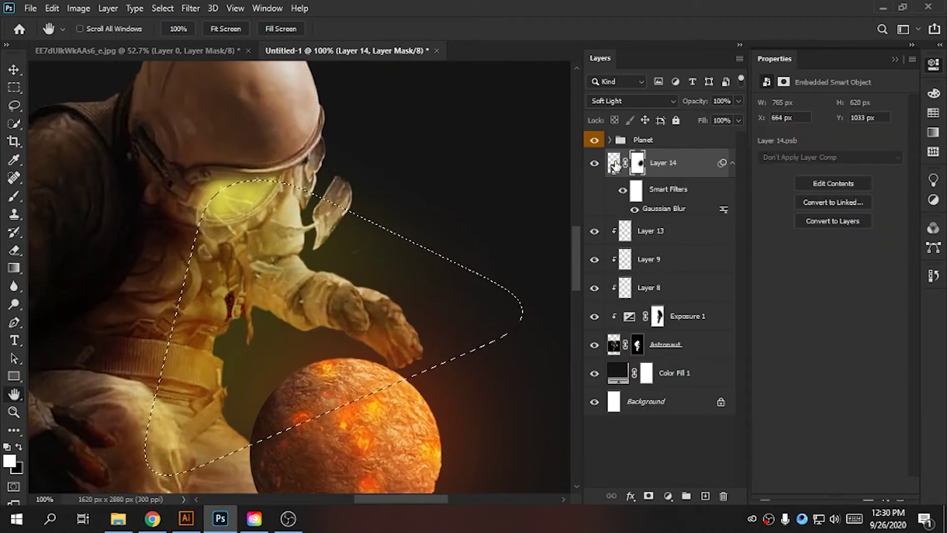
pyautogui.doubleClick(614, 162)
pyautogui.press('Return')
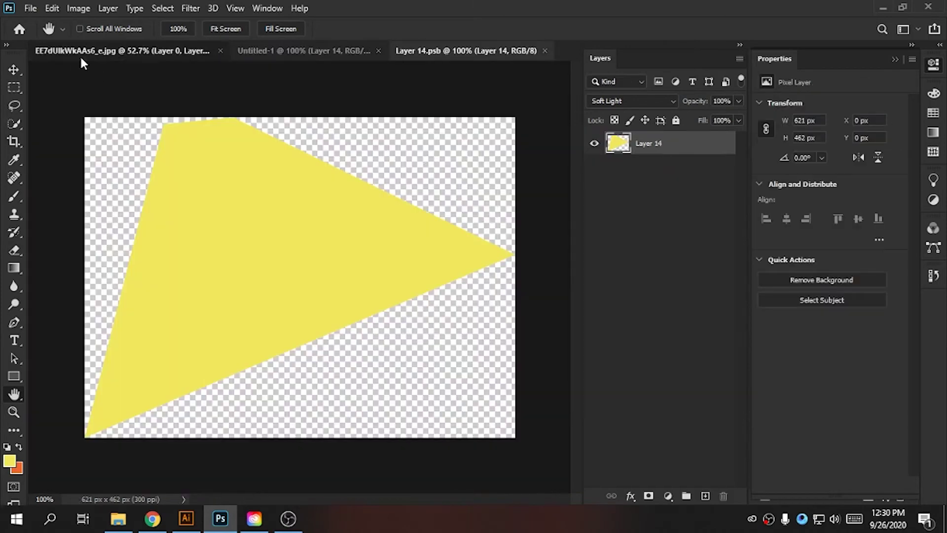
pyautogui.click(303, 51)
pyautogui.press('v')
pyautogui.rightClick(661, 163)
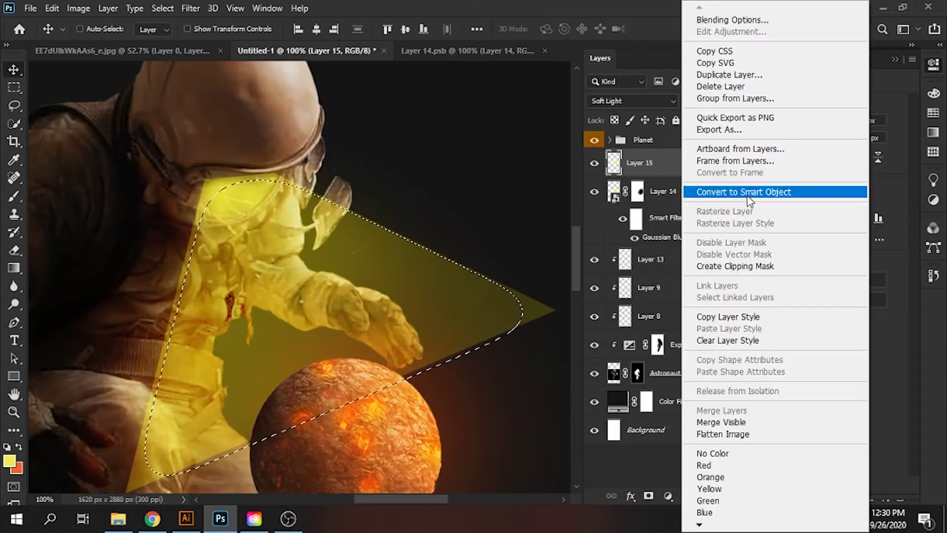
pyautogui.click(747, 192)
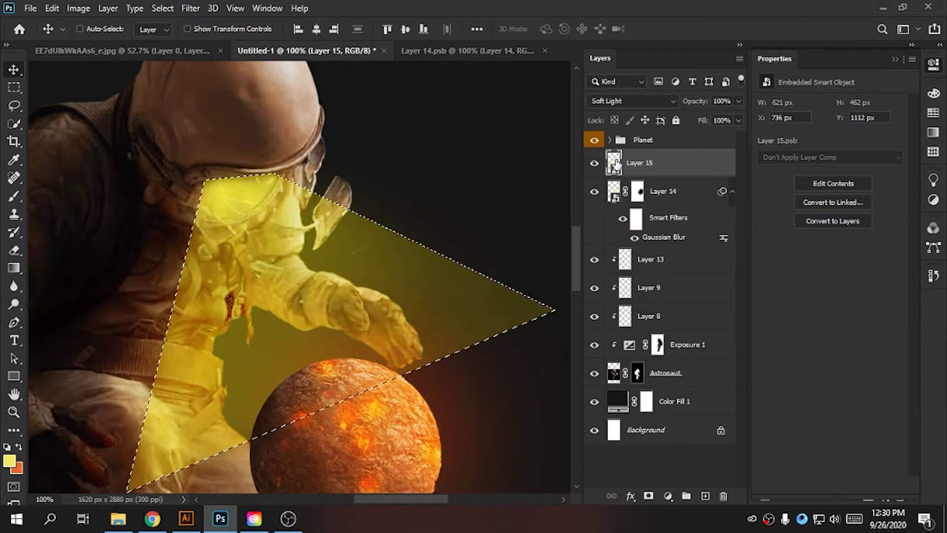
pyautogui.hotkey('ctrl', 'BackSpace')
pyautogui.press('Return')
# Undo the smart object conversion and remove the extra beam layer.
pyautogui.hotkey('ctrl', 'z')
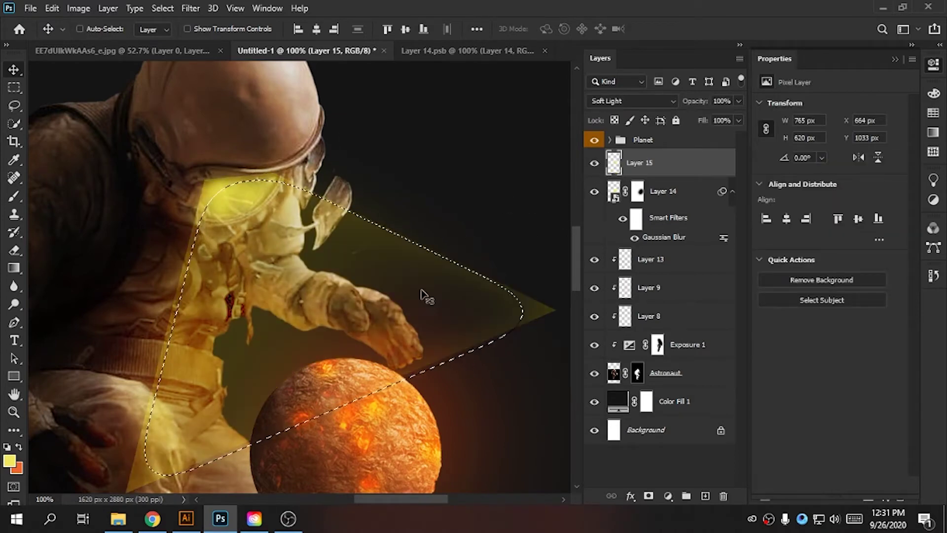
pyautogui.hotkey('ctrl', 'z')
pyautogui.hotkey('ctrl', 'z')
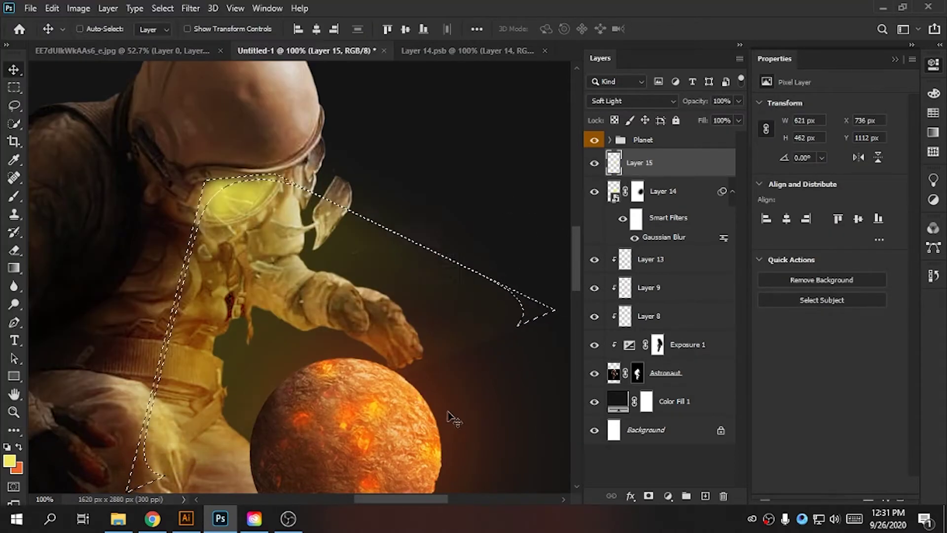
pyautogui.keyDown('ctrl'); pyautogui.click(614, 192); pyautogui.keyUp('ctrl')
pyautogui.press('Return')
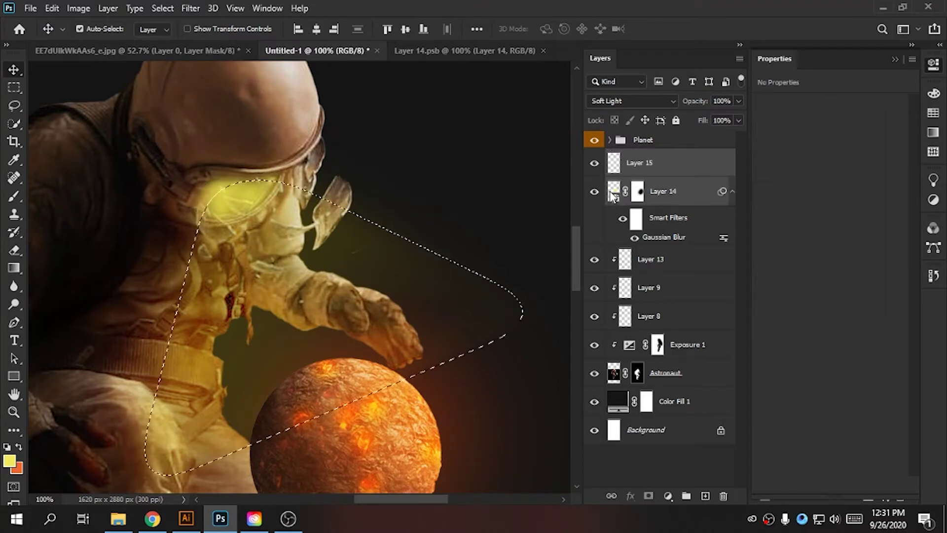
pyautogui.hotkey('ctrl', 'z')
pyautogui.hotkey('ctrl', '-')
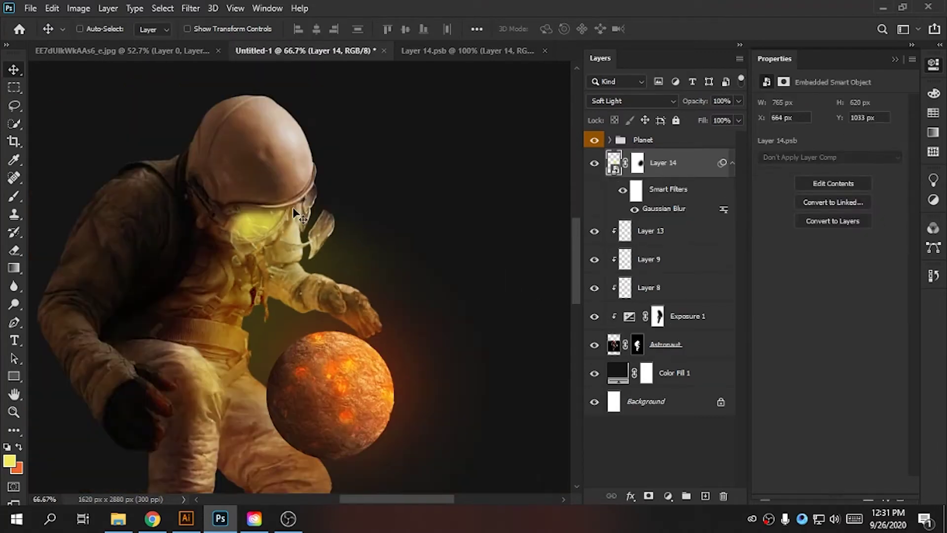
pyautogui.press('p')
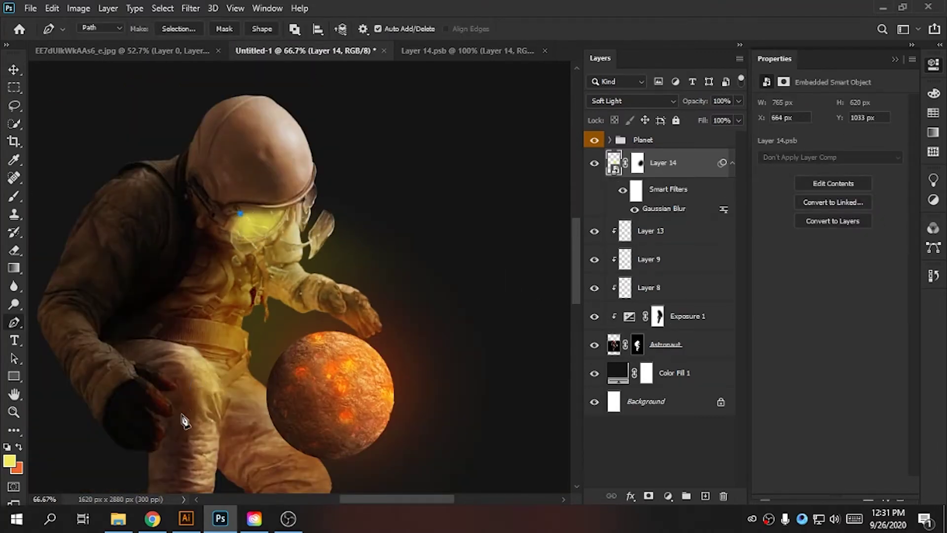
# Fill a second triangle from the visor with orange on a new layer.
pyautogui.click(706, 496)
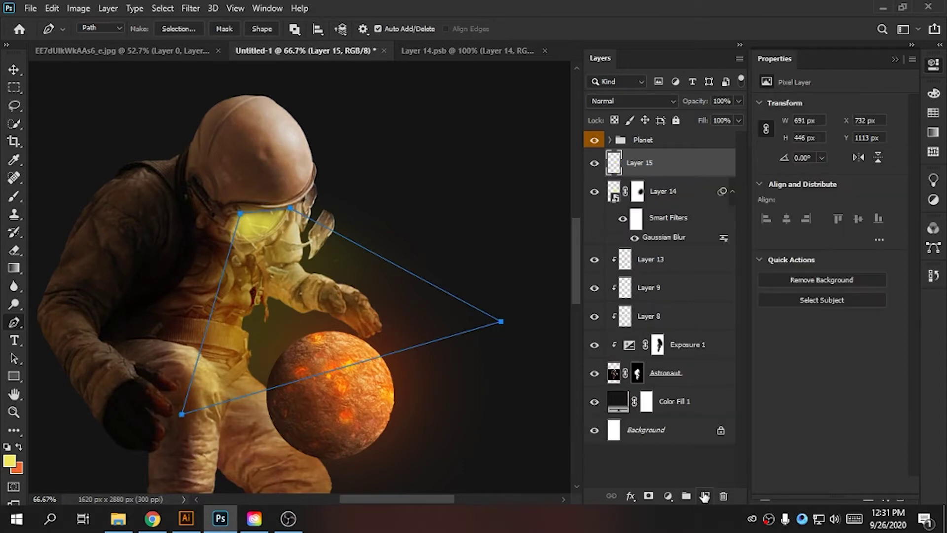
pyautogui.press('z')
pyautogui.press('x')
pyautogui.press('b')
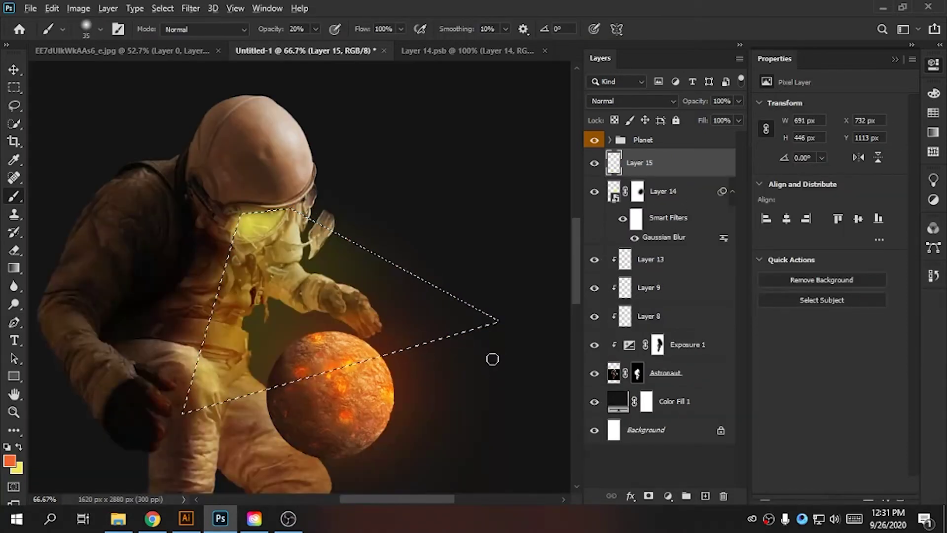
pyautogui.hotkey('alt', 'BackSpace')
pyautogui.hotkey('ctrl', 'd')
# Move both beam layers above the Planet group and set the orange beam to Soft Light.
pyautogui.keyDown('shift'); pyautogui.click(671, 194); pyautogui.keyUp('shift')
pyautogui.hotkey('ctrl', ']')
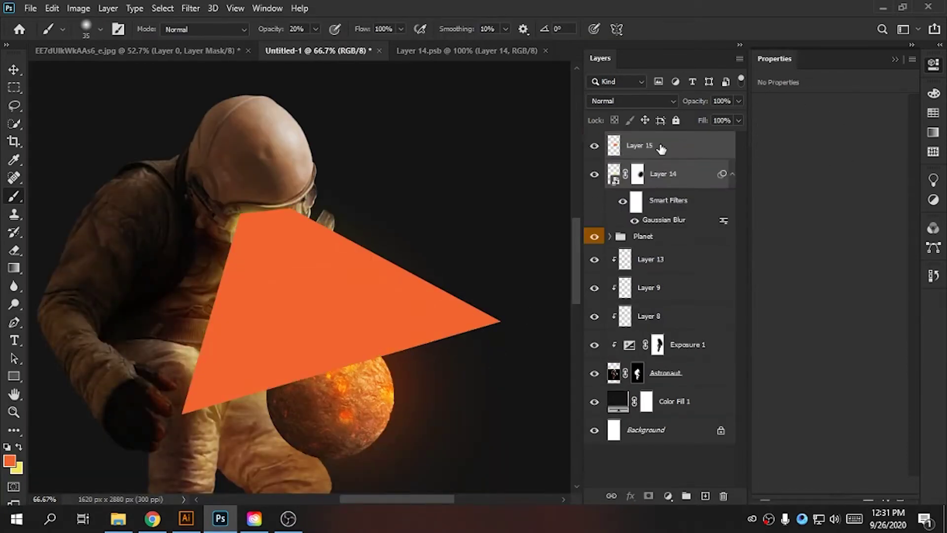
pyautogui.click(662, 148)
pyautogui.hotkey('alt', '[')
pyautogui.click(671, 151)
pyautogui.click(631, 100)
pyautogui.click(632, 263)
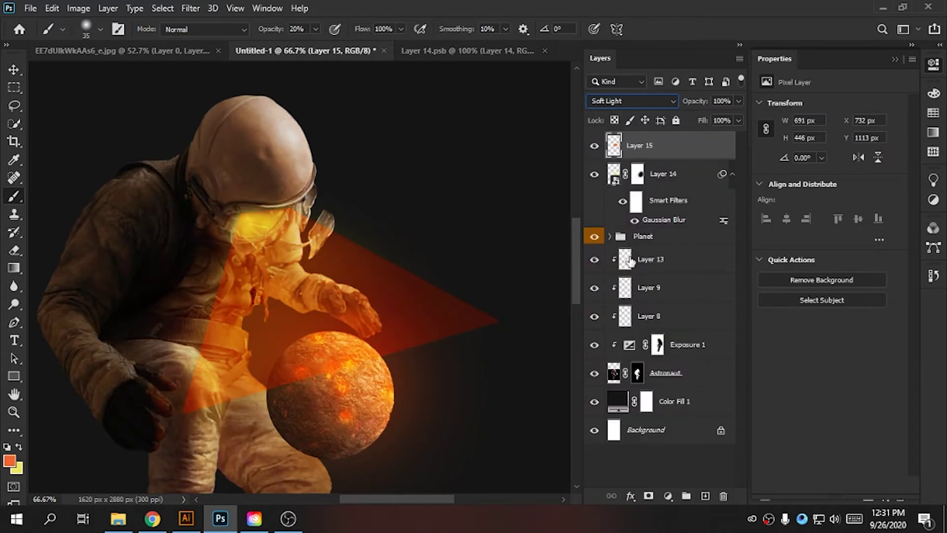
# Make the orange beam a smart object, reapply the blur, and add a mask.
pyautogui.rightClick(657, 147)
pyautogui.hotkey('ctrl', 'f')
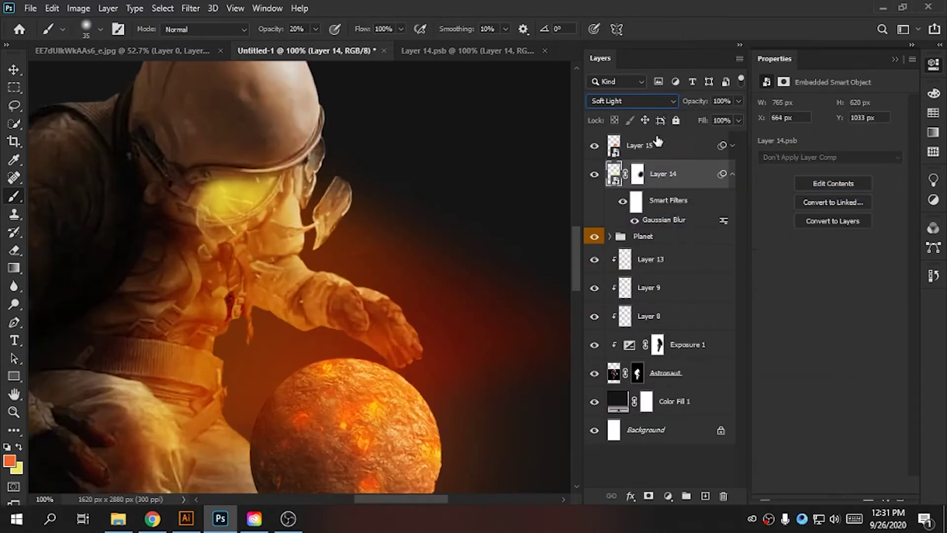
pyautogui.click(649, 496)
pyautogui.press('e')
# Reselect Soft Light as the orange beam's blend mode.
pyautogui.click(636, 101)
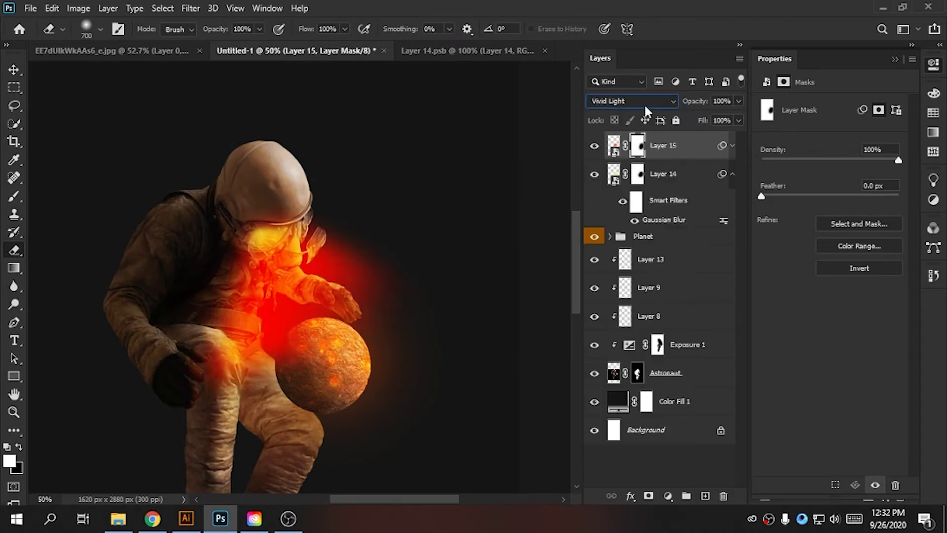
pyautogui.scroll(-7, 643, 103)
pyautogui.scroll(-3, 644, 103)
pyautogui.click(643, 103)
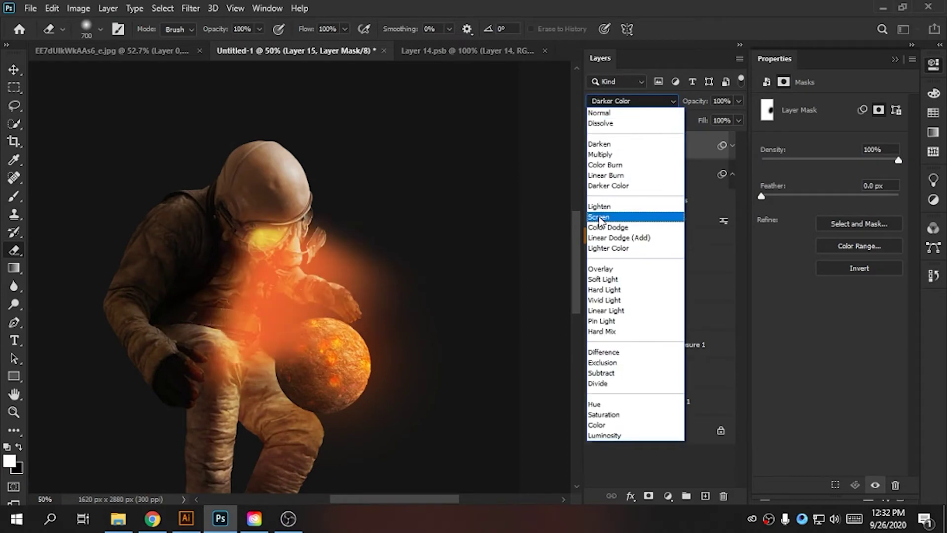
pyautogui.click(614, 267)
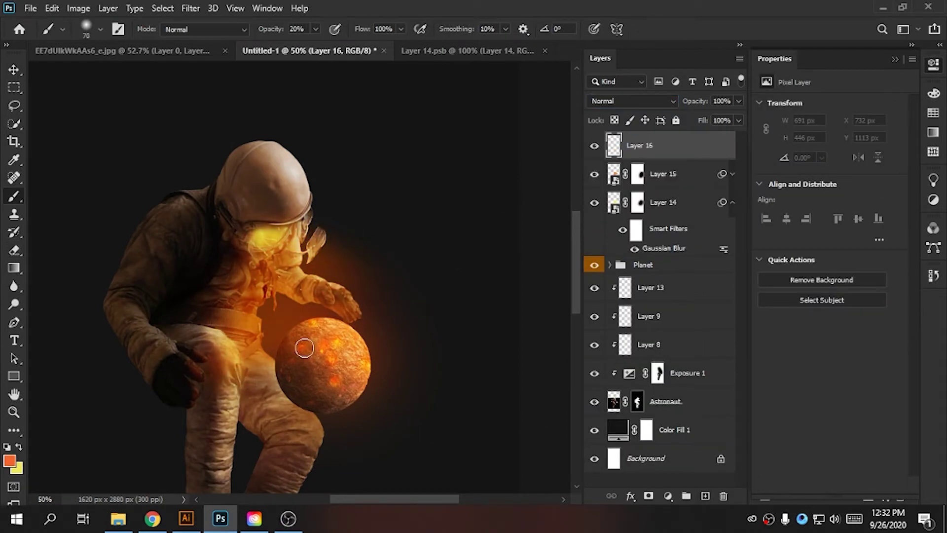
# Paint warm light on the flap beside the visor on a clipped layer, erasing stray paint.
pyautogui.hotkey('ctrl', '1')
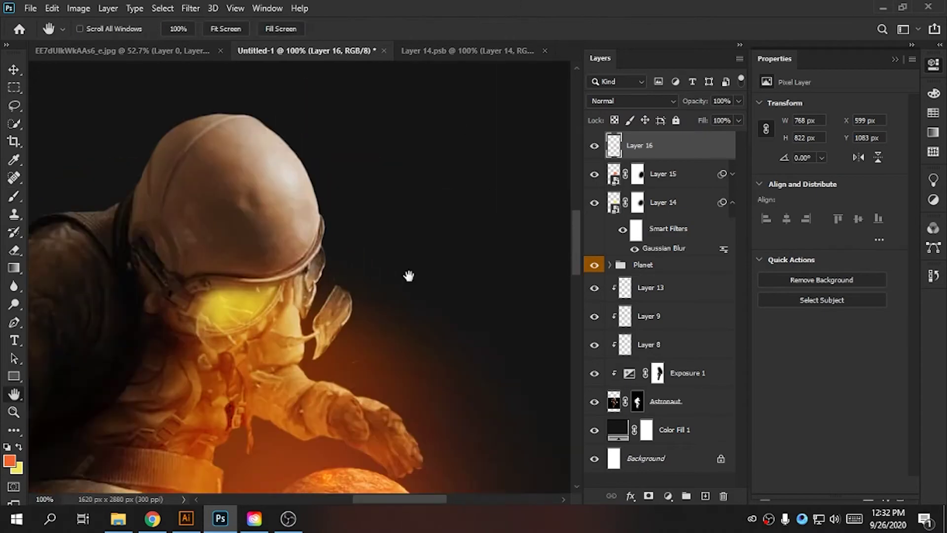
pyautogui.scroll(2, 355, 298)
pyautogui.click(646, 287)
pyautogui.hotkey('ctrl', 'shift', 'alt', 'n')
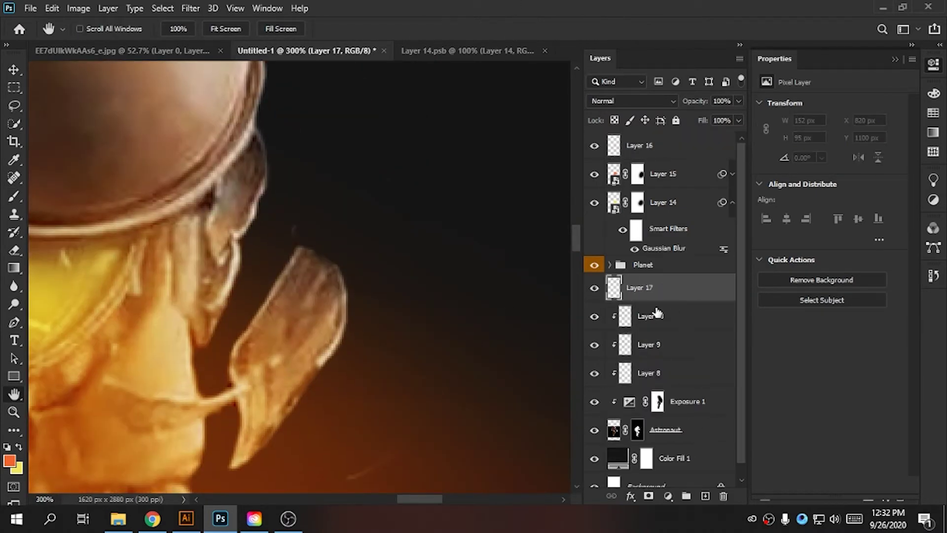
pyautogui.hotkey('ctrl', 'alt', 'g')
pyautogui.press('b')
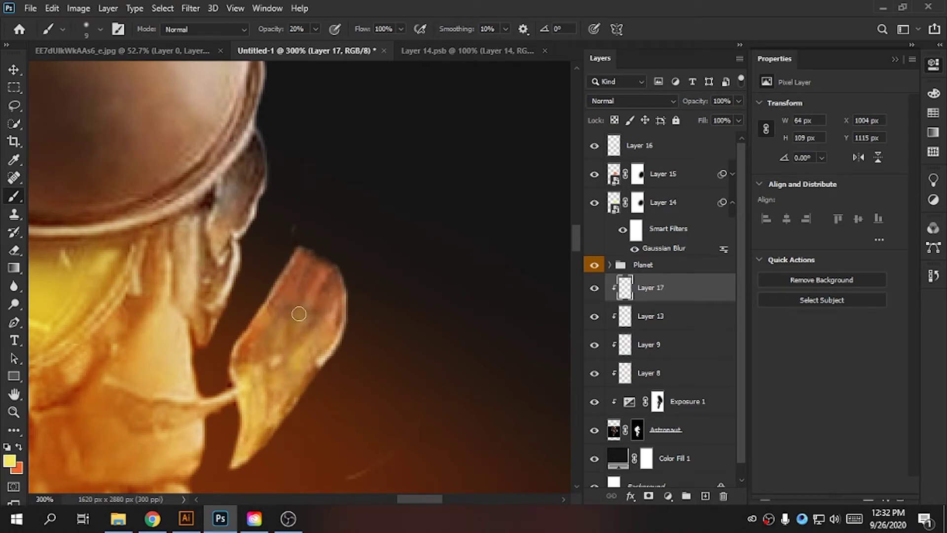
pyautogui.moveTo(299, 314); pyautogui.dragTo(276, 345)
pyautogui.press('e')
pyautogui.click(279, 285)
pyautogui.press('[')
pyautogui.press('[')
pyautogui.press('[')
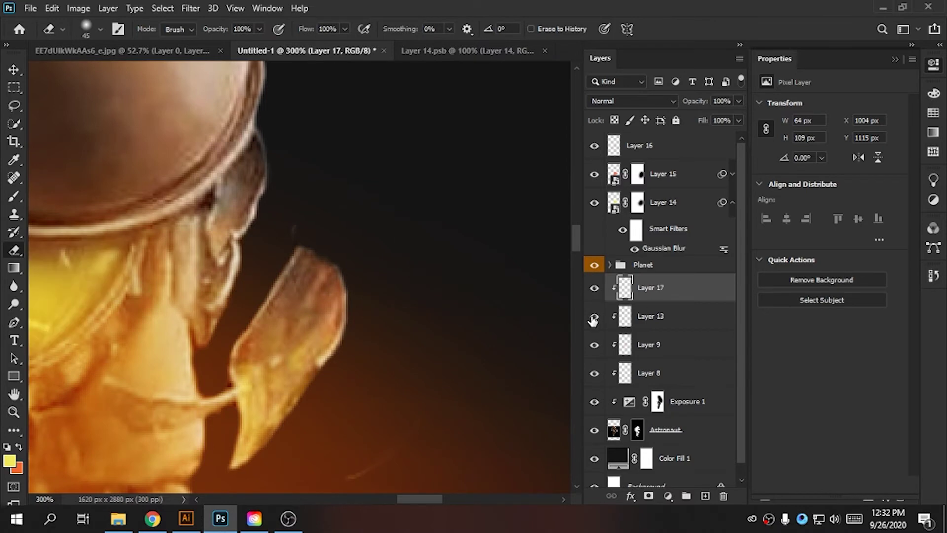
# Unclip Layer 17, merge it into new Layer 18, and blend it with Soft Light.
pyautogui.hotkey('ctrl', 'alt', 'g')
pyautogui.press('b')
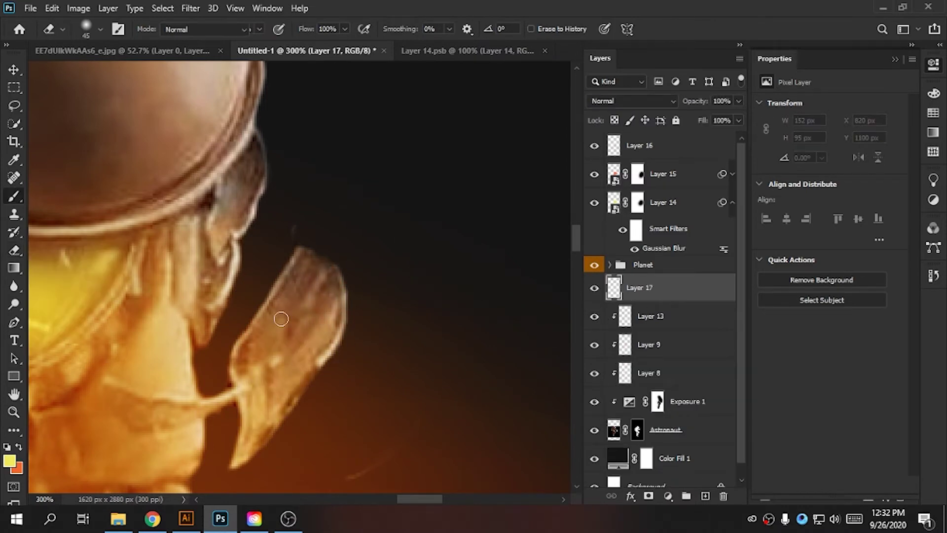
pyautogui.click(705, 495)
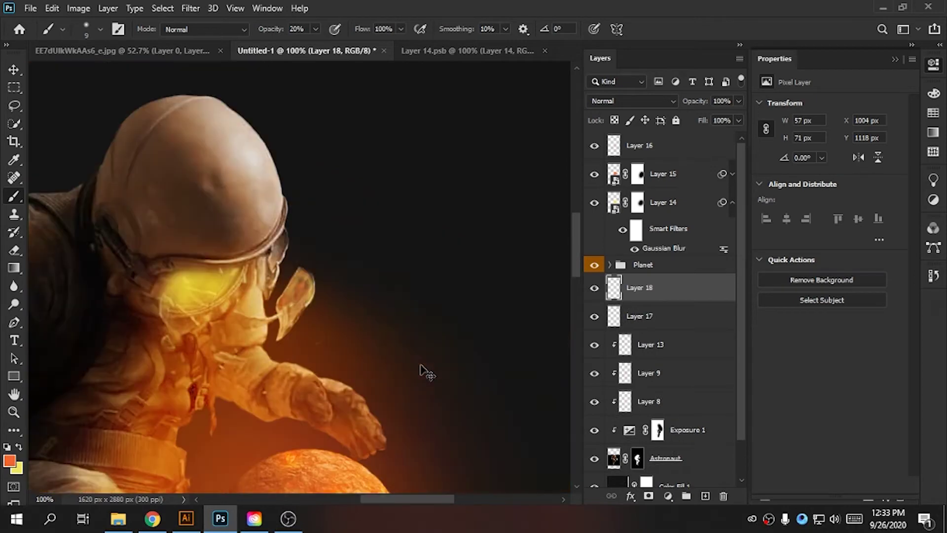
pyautogui.scroll(3, 338, 302)
pyautogui.hotkey('ctrl', 'e')
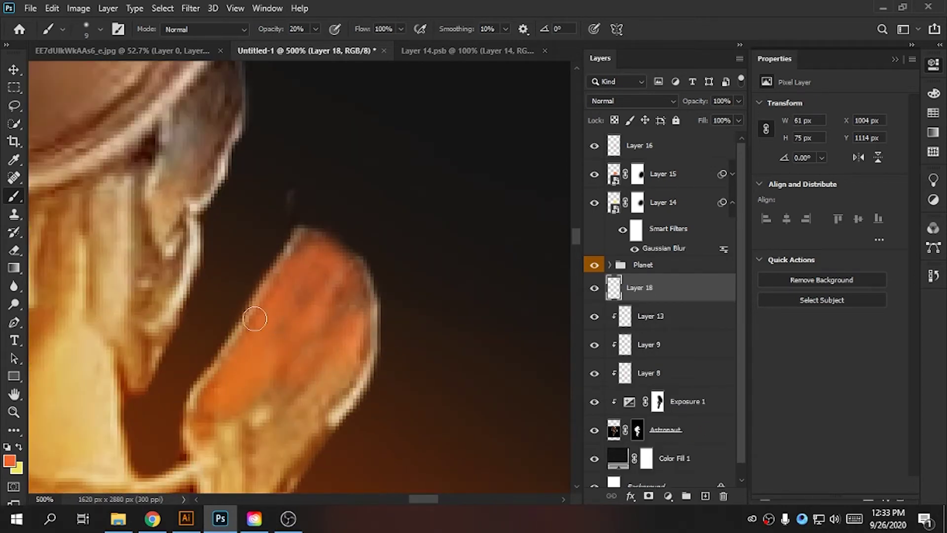
pyautogui.scroll(-2, 255, 320)
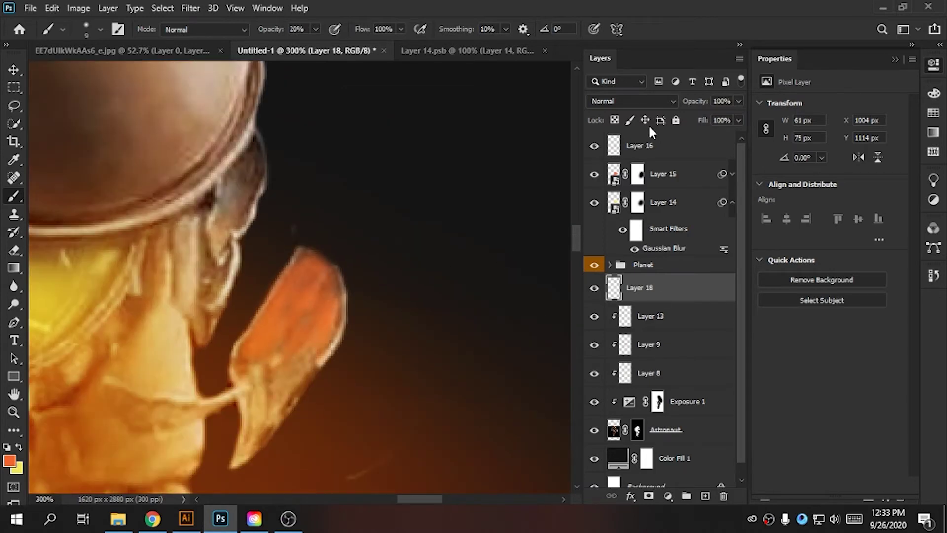
pyautogui.click(631, 100)
pyautogui.click(613, 275)
# Add Layer 19 and paint orange glow along the astronaut's arm.
pyautogui.press('h')
pyautogui.moveTo(416, 254); pyautogui.dragTo(397, 193)
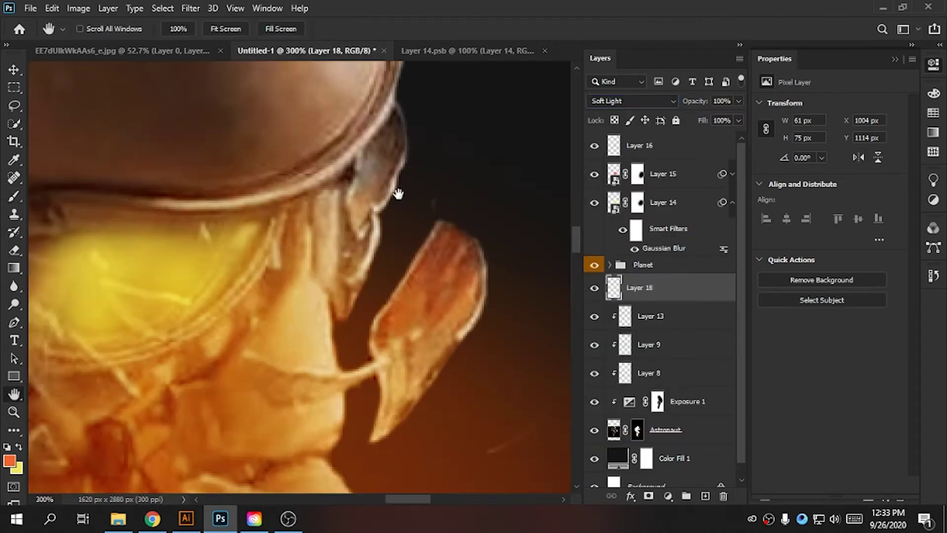
pyautogui.scroll(-5, 397, 193)
pyautogui.scroll(-5, 419, 307)
pyautogui.hotkey('ctrl', '-')
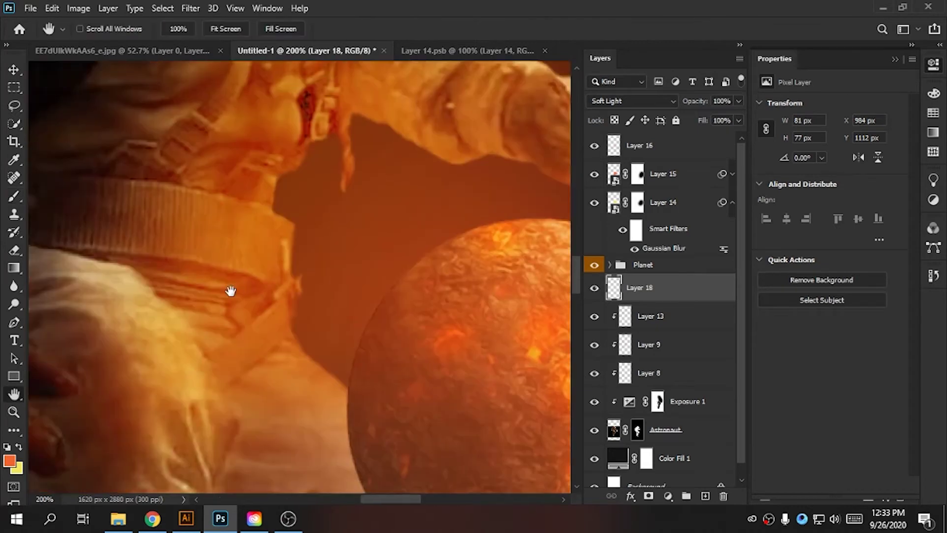
pyautogui.click(706, 496)
pyautogui.press('b')
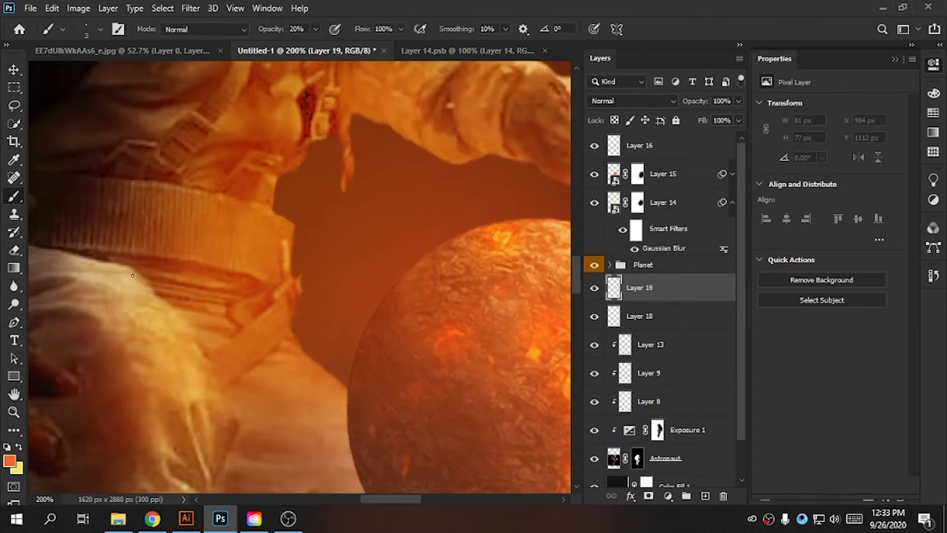
pyautogui.moveTo(152, 319); pyautogui.dragTo(182, 445)
pyautogui.scroll(-3, 182, 445)
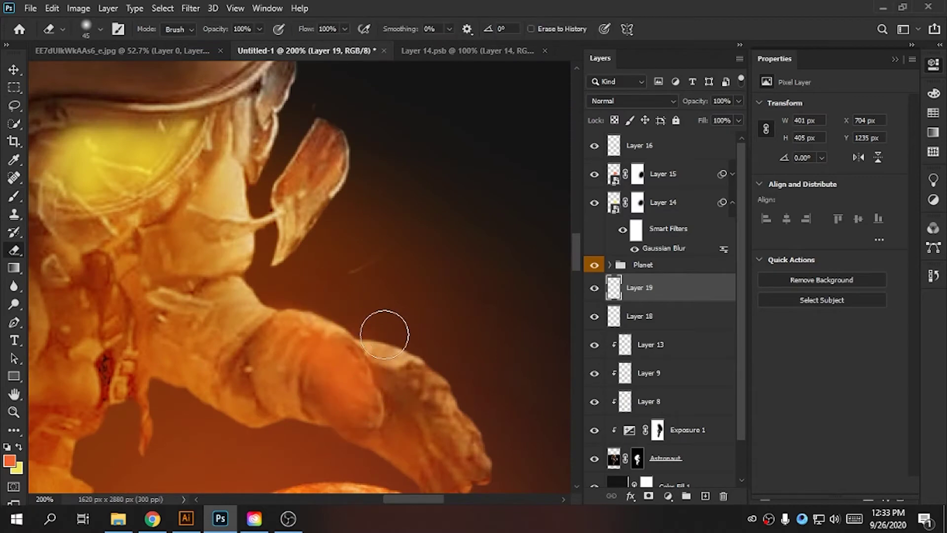
pyautogui.scroll(-1, 440, 422)
pyautogui.scroll(-1, 486, 330)
pyautogui.scroll(-2, 486, 330)
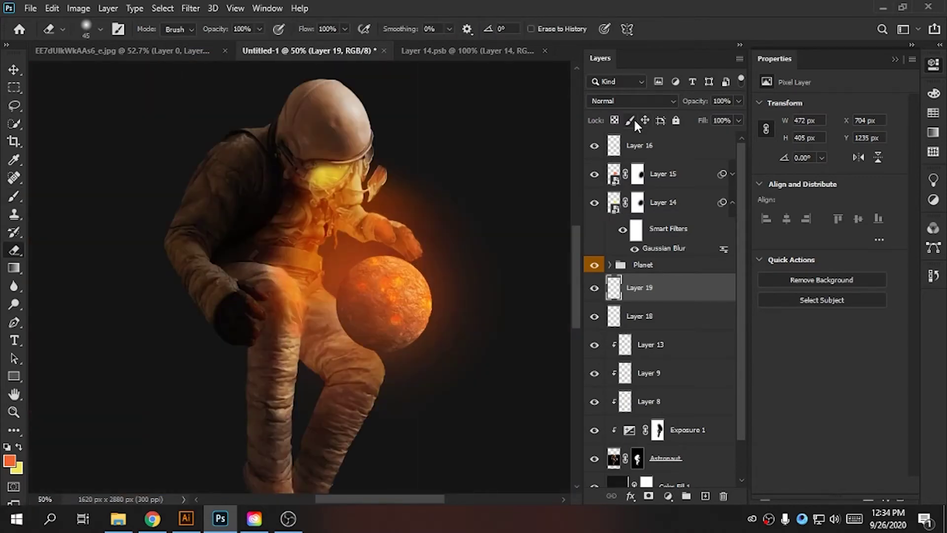
# Paint orange glow onto the knee near the planet, erasing excess.
pyautogui.press('b')
pyautogui.scroll(3, 356, 351)
pyautogui.scroll(-1, 465, 306)
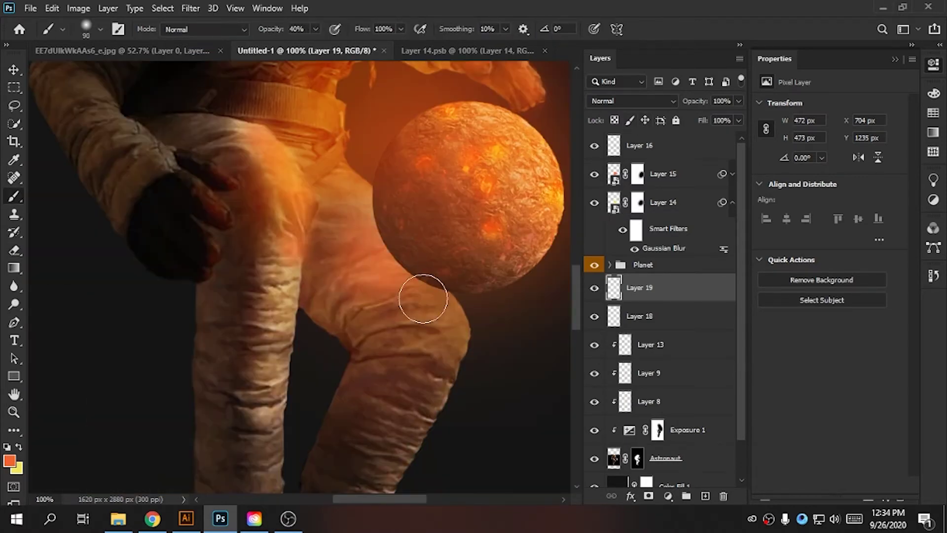
pyautogui.moveTo(423, 285)
pyautogui.mouseDown()
pyautogui.moveTo(444, 313)
pyautogui.moveTo(437, 375)
pyautogui.mouseUp()
pyautogui.press('e')
pyautogui.press('b')
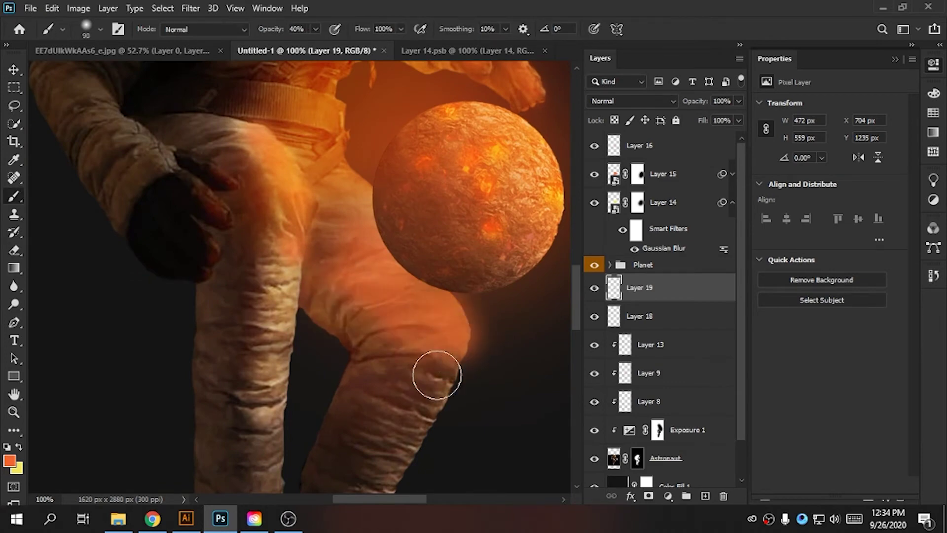
pyautogui.click(631, 100)
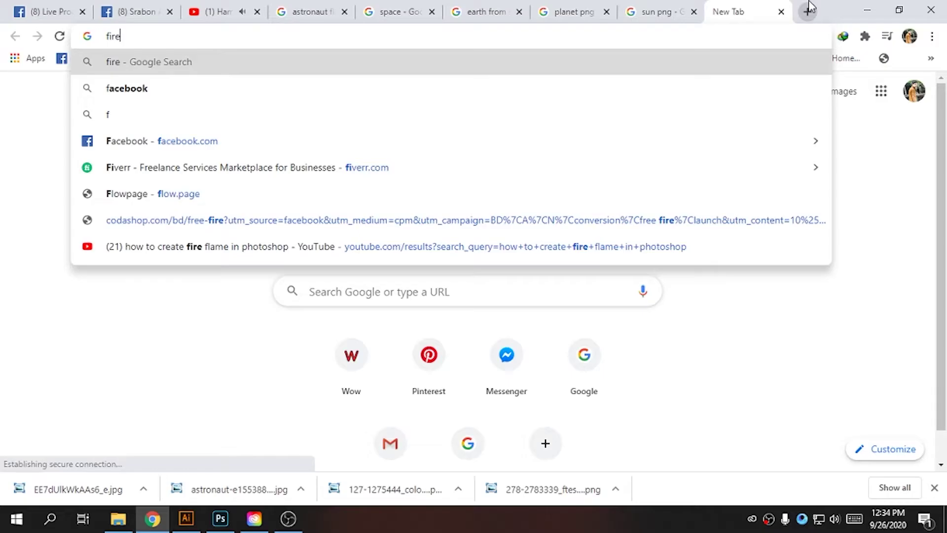
# Search Google Images for 'fire spark png' and copy a dark fire sparks image.
pyautogui.write('sp')
pyautogui.press('Down')
pyautogui.press('Delete')
pyautogui.press('Delete')
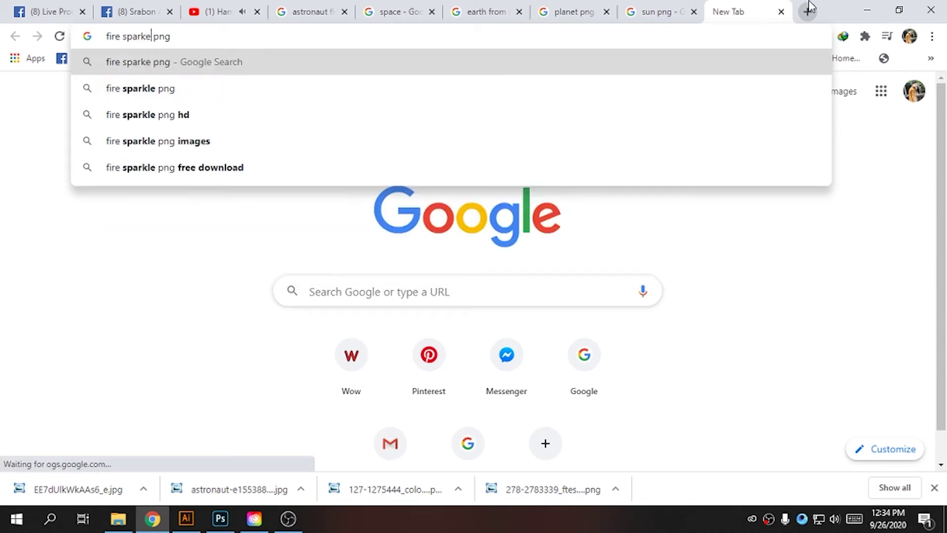
pyautogui.press('Return')
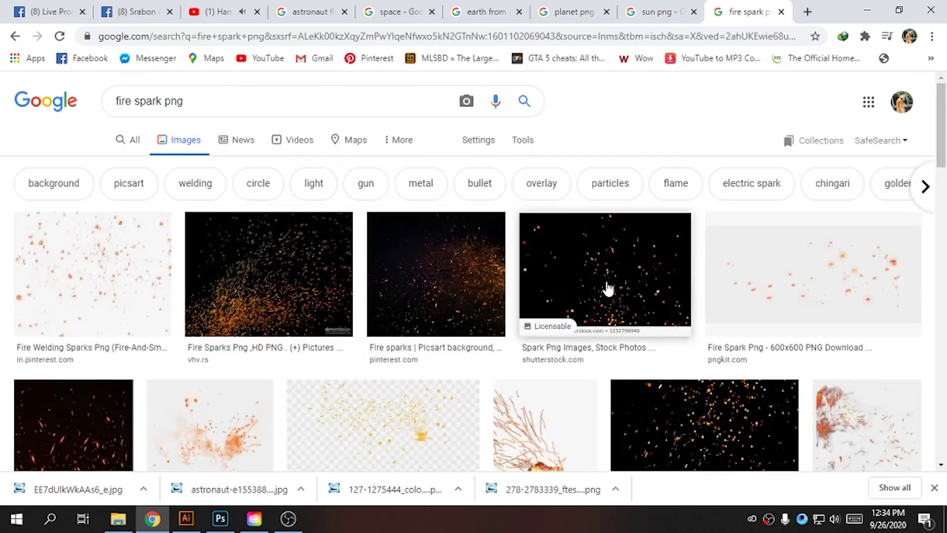
pyautogui.click(607, 289)
pyautogui.click(469, 173)
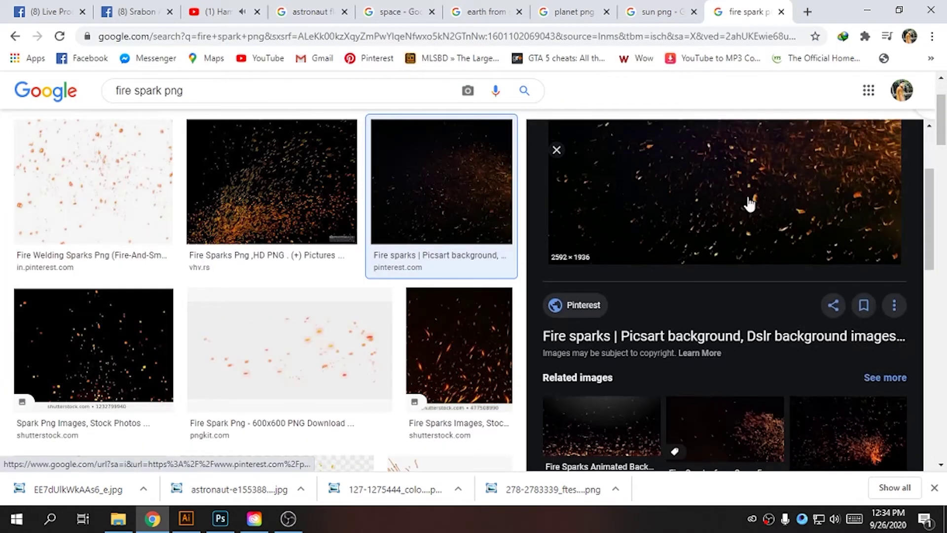
pyautogui.rightClick(737, 191)
pyautogui.click(799, 329)
pyautogui.click(220, 518)
# Paste the sparks as Layer 20, enlarge them, and blend with Screen.
pyautogui.hotkey('ctrl', 'v')
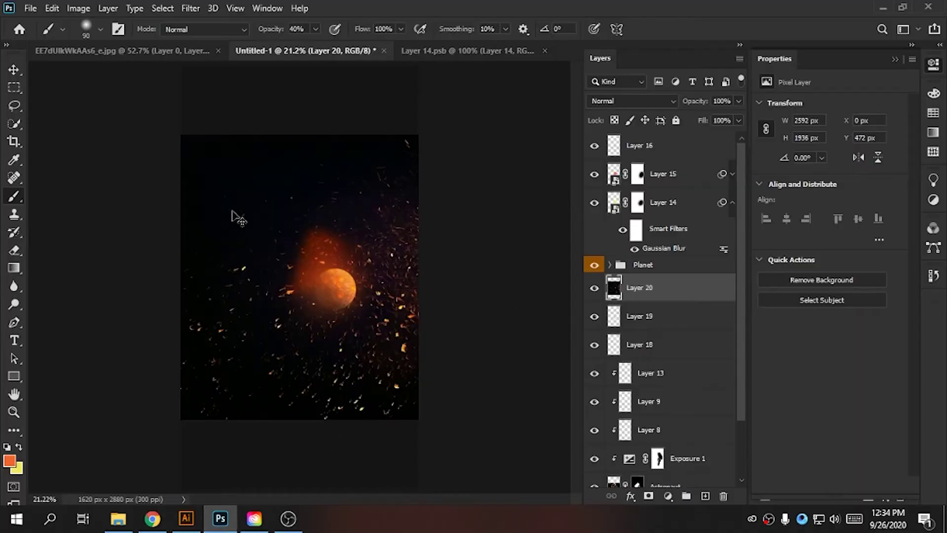
pyautogui.hotkey('ctrl', 't')
pyautogui.moveTo(233, 170); pyautogui.dragTo(194, 198)
pyautogui.press('Return')
pyautogui.click(642, 100)
pyautogui.click(598, 217)
# Scale and rotate the sparks over the chest and planet, and move the layer to the top.
pyautogui.hotkey('ctrl', '+')
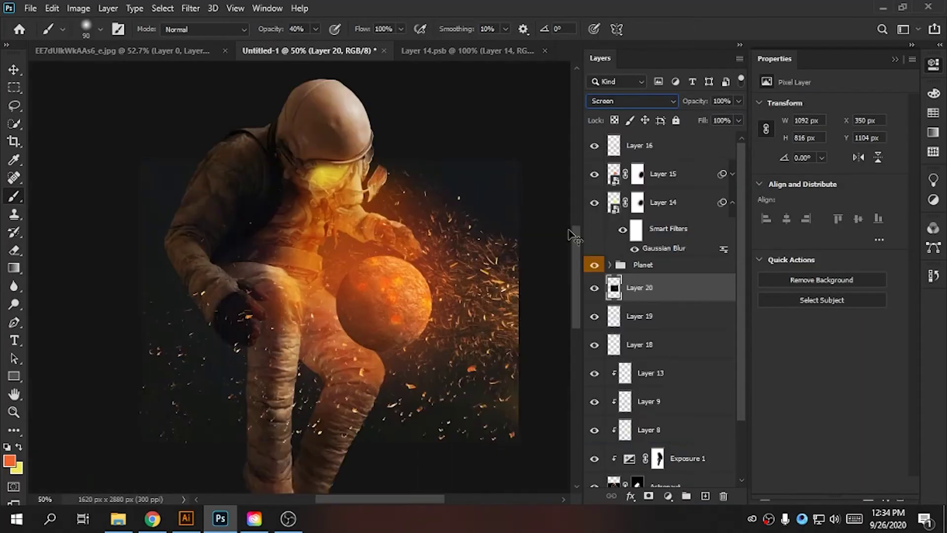
pyautogui.hotkey('ctrl', '+')
pyautogui.hotkey('ctrl', 't')
pyautogui.moveTo(85, 120); pyautogui.dragTo(354, 219)
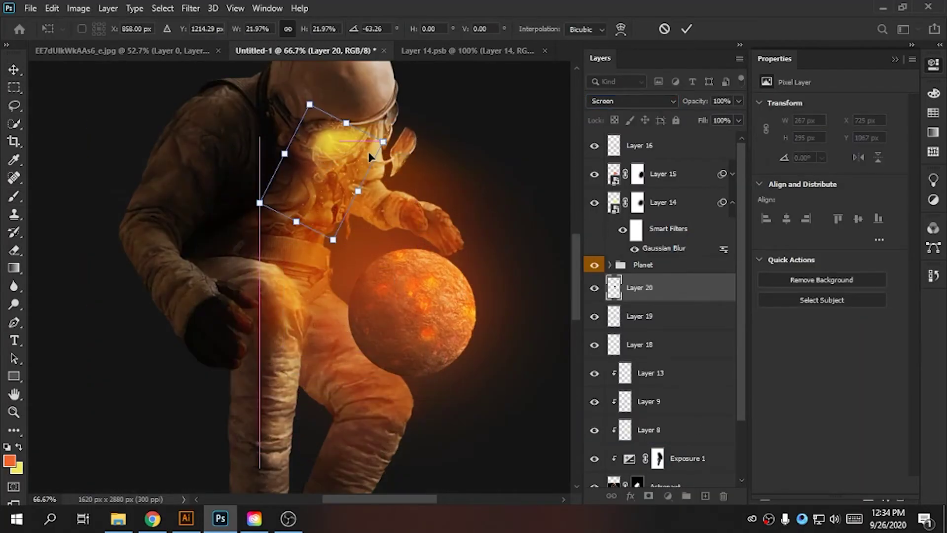
pyautogui.hotkey('ctrl', '+')
pyautogui.moveTo(368, 152)
pyautogui.mouseDown()
pyautogui.moveTo(369, 204)
pyautogui.moveTo(458, 308)
pyautogui.mouseUp()
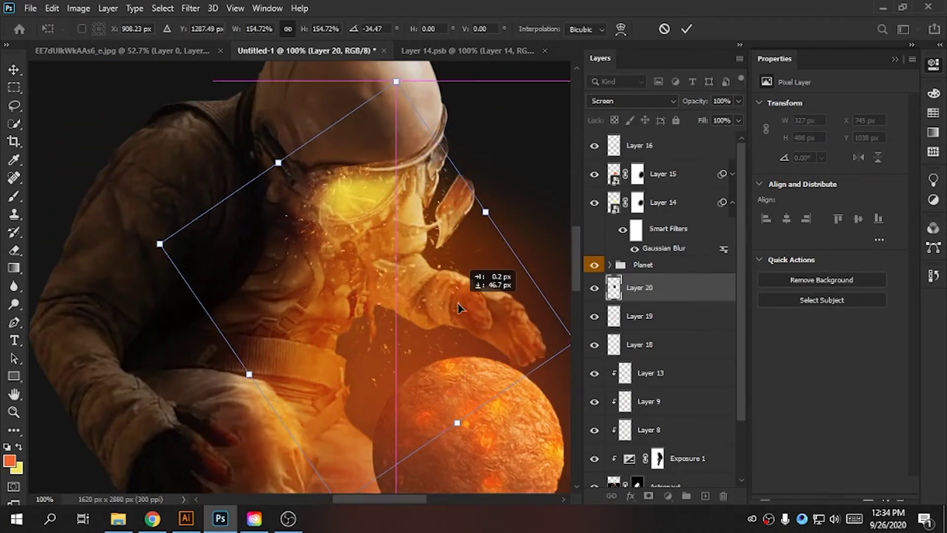
pyautogui.press('Return')
pyautogui.moveTo(639, 287); pyautogui.dragTo(639, 143)
pyautogui.hotkey('ctrl', '-')
pyautogui.hotkey('ctrl', '-')
pyautogui.hotkey('ctrl', '-')
pyautogui.hotkey('ctrl', '+')
pyautogui.hotkey('ctrl', '+')
pyautogui.hotkey('ctrl', '+')
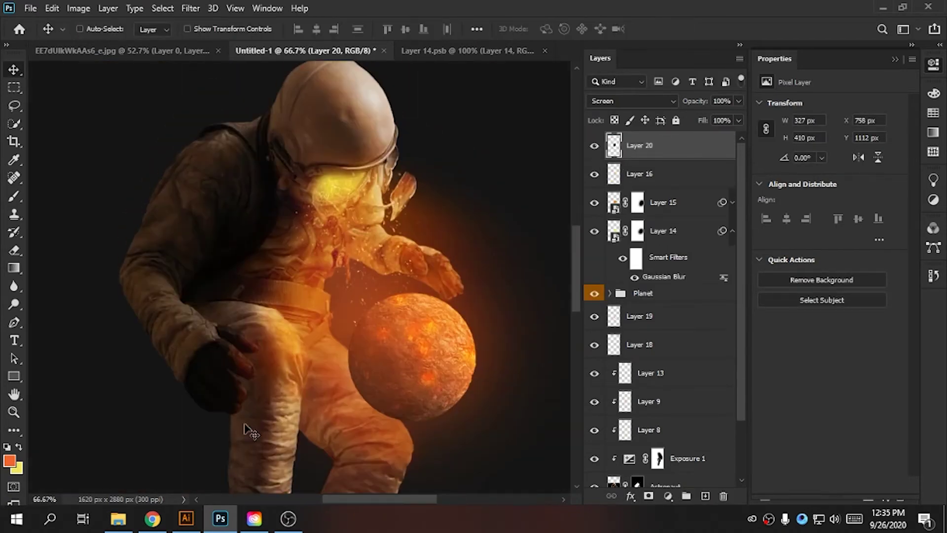
# Copy a second black sparks image from pngio and paste it in as Layer 21.
pyautogui.scroll(-5, 709, 282)
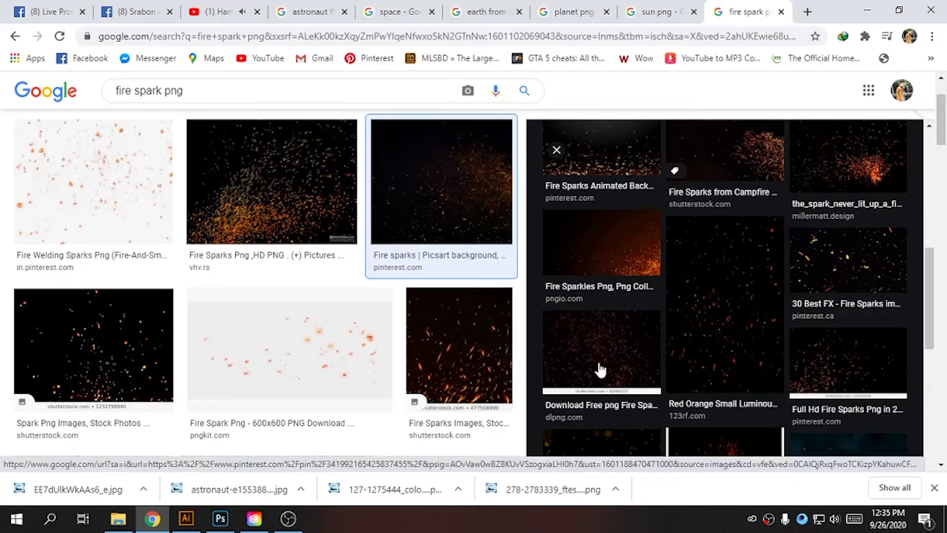
pyautogui.click(769, 222)
pyautogui.rightClick(765, 220)
pyautogui.click(80, 325)
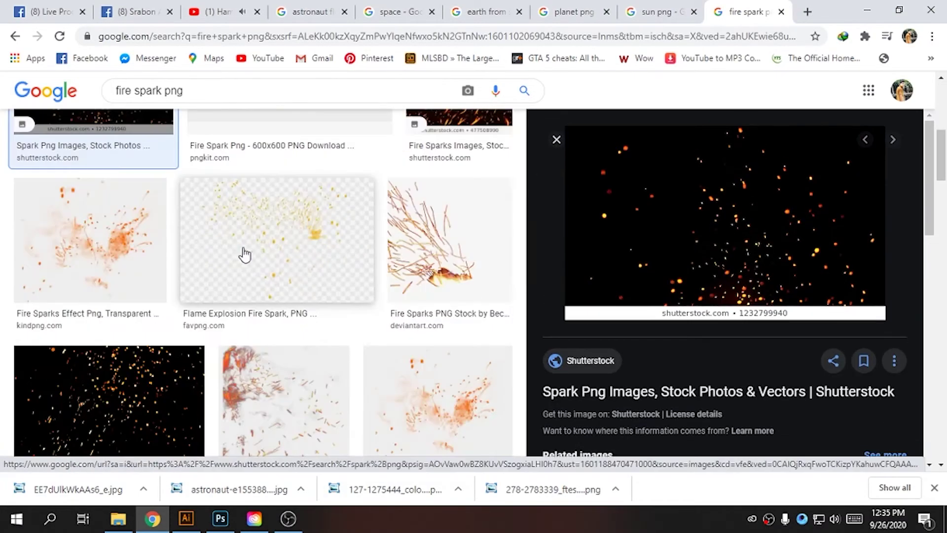
pyautogui.click(148, 375)
pyautogui.rightClick(764, 217)
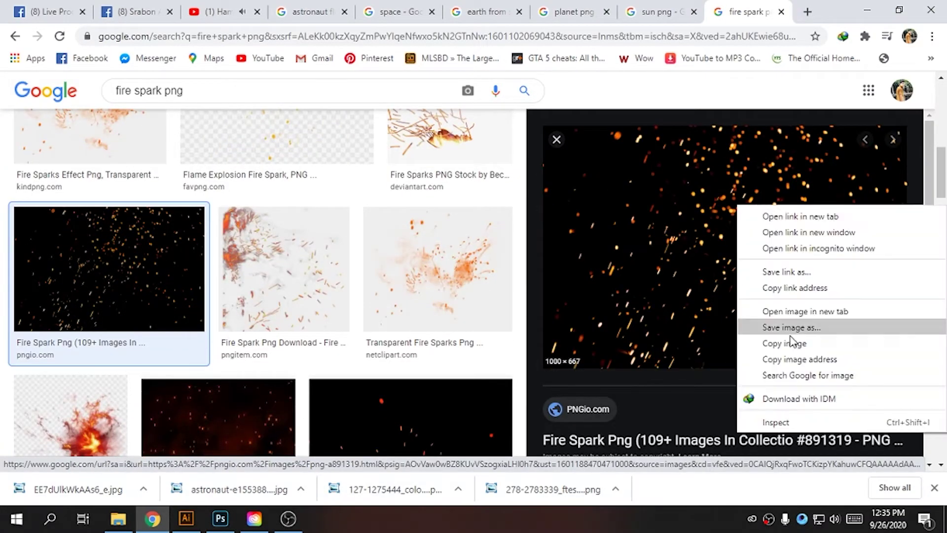
pyautogui.click(784, 340)
pyautogui.click(220, 518)
pyautogui.hotkey('ctrl', 'v')
# Set Layer 21 to Screen, then shrink and distort its sparks around the planet's edge.
pyautogui.click(632, 100)
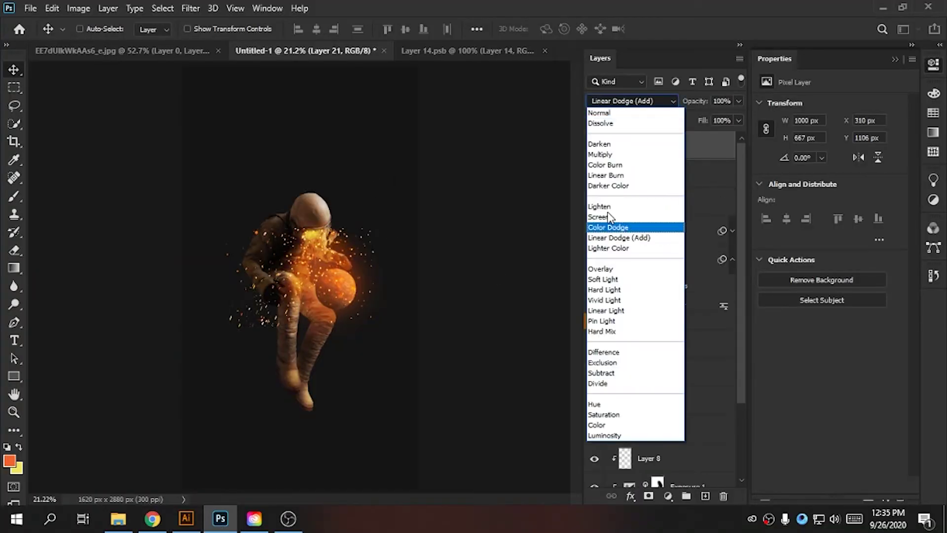
pyautogui.click(606, 216)
pyautogui.hotkey('ctrl', '+')
pyautogui.hotkey('ctrl', '+')
pyautogui.hotkey('ctrl', '+')
pyautogui.hotkey('ctrl', 't')
pyautogui.moveTo(469, 395); pyautogui.dragTo(379, 329)
pyautogui.rightClick(356, 242)
pyautogui.click(397, 304)
pyautogui.moveTo(379, 224); pyautogui.dragTo(391, 218)
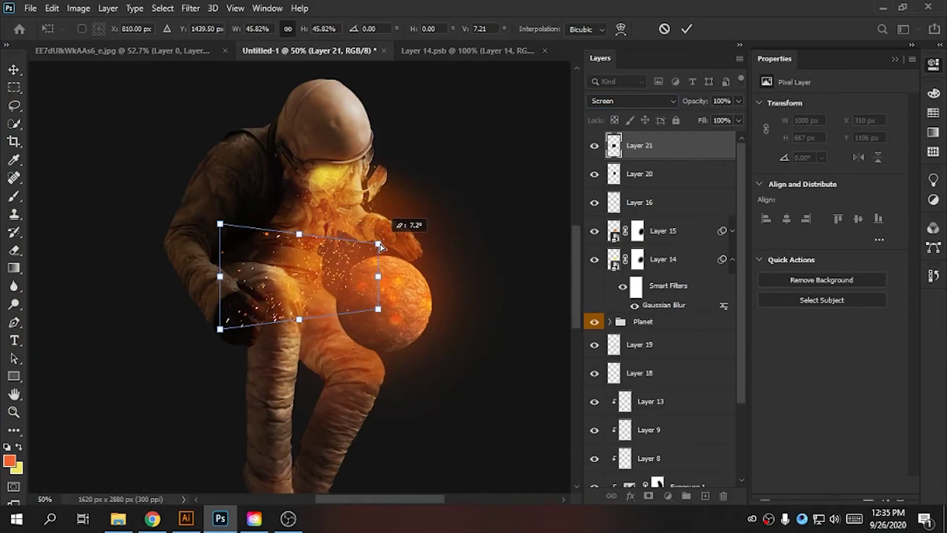
pyautogui.press('Return')
# Reshape the Layer 21 sparks along the arm and stretch them slightly larger.
pyautogui.hotkey('ctrl', 't')
pyautogui.moveTo(312, 302); pyautogui.dragTo(394, 188)
pyautogui.press('Return')
pyautogui.hotkey('ctrl', '+')
pyautogui.hotkey('ctrl', '+')
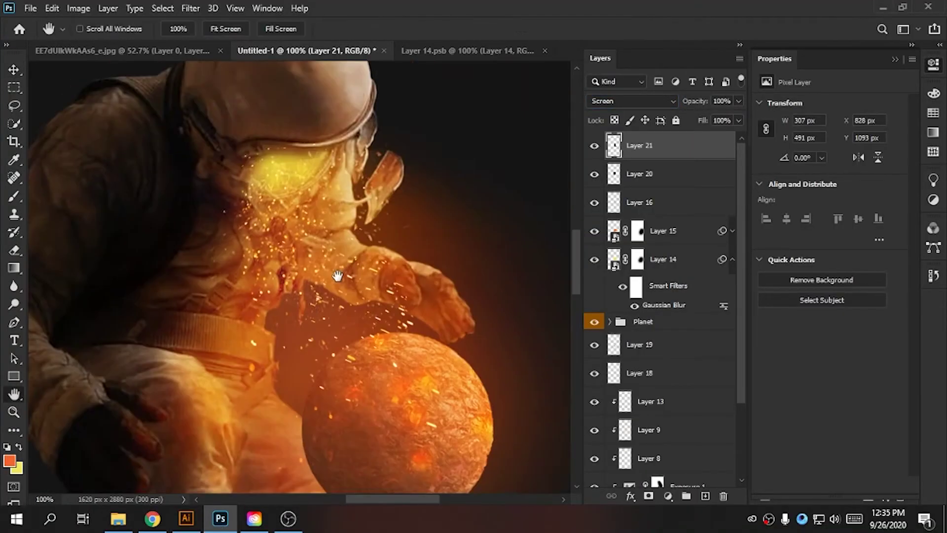
pyautogui.hotkey('ctrl', 't')
pyautogui.moveTo(380, 138); pyautogui.dragTo(387, 127)
pyautogui.press('Return')
pyautogui.hotkey('ctrl', '+')
# Add layer masks to both spark layers, Layer 21 and Layer 20.
pyautogui.click(648, 495)
pyautogui.press('e')
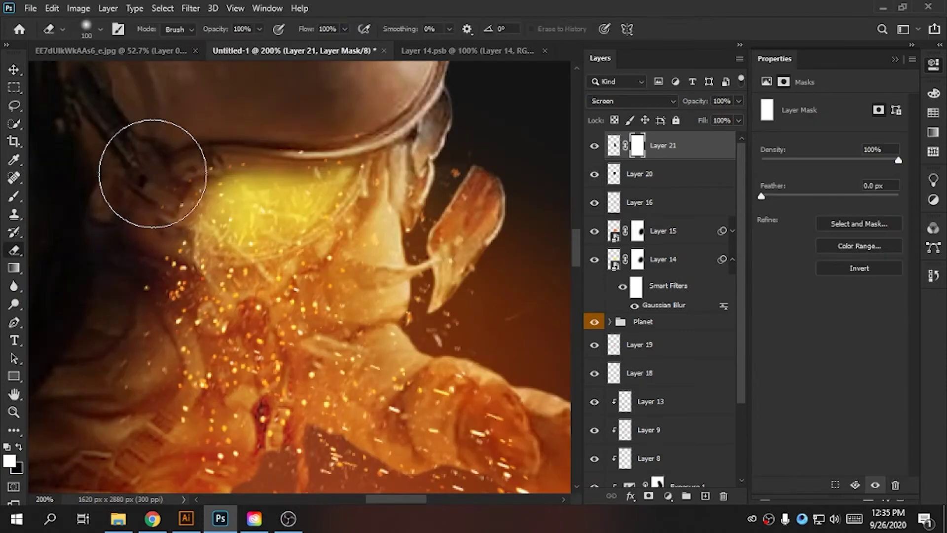
pyautogui.click(661, 174)
pyautogui.click(648, 496)
pyautogui.hotkey('ctrl', '-')
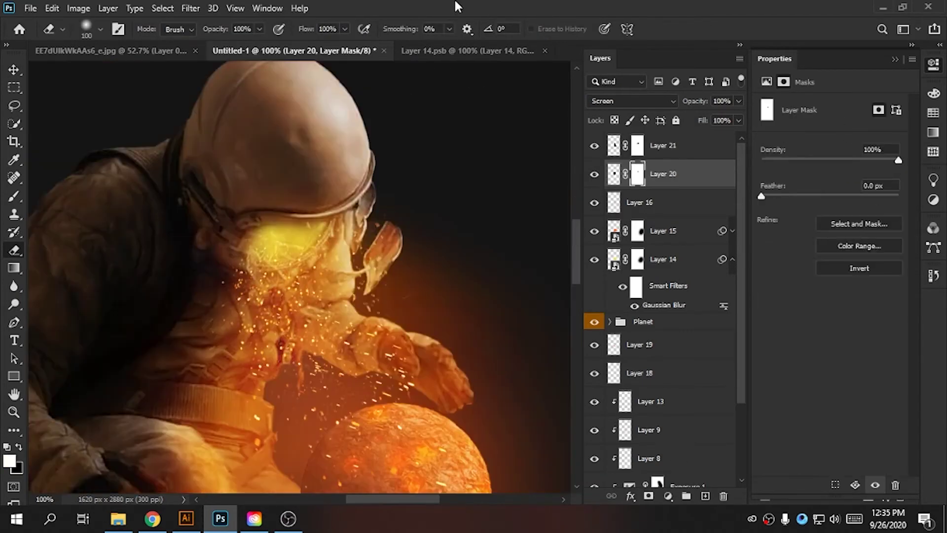
pyautogui.hotkey('ctrl', '-')
pyautogui.moveTo(475, 194); pyautogui.dragTo(409, 162)
# In Google Images, preview spark images and copy the 30 Best FX sparks image.
pyautogui.click(210, 528)
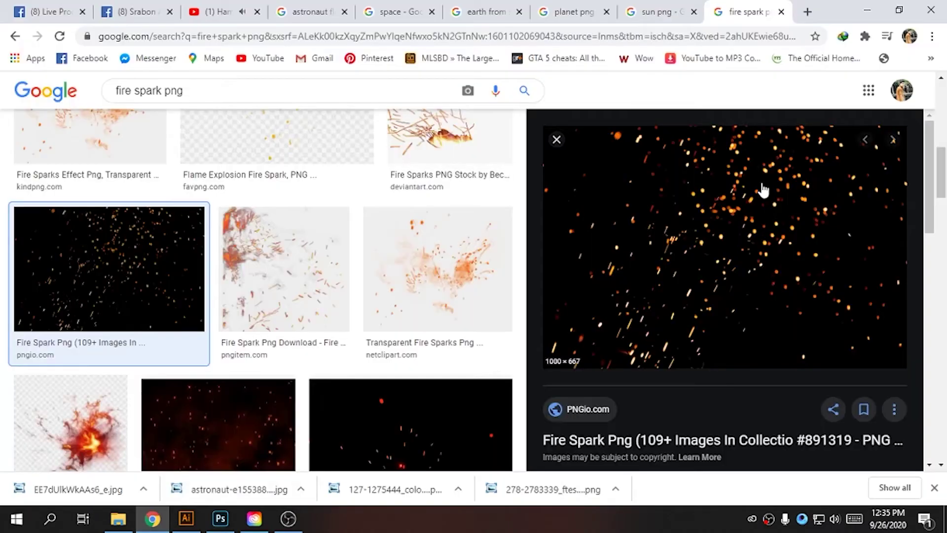
pyautogui.scroll(-4, 275, 291)
pyautogui.click(271, 286)
pyautogui.scroll(-3, 281, 205)
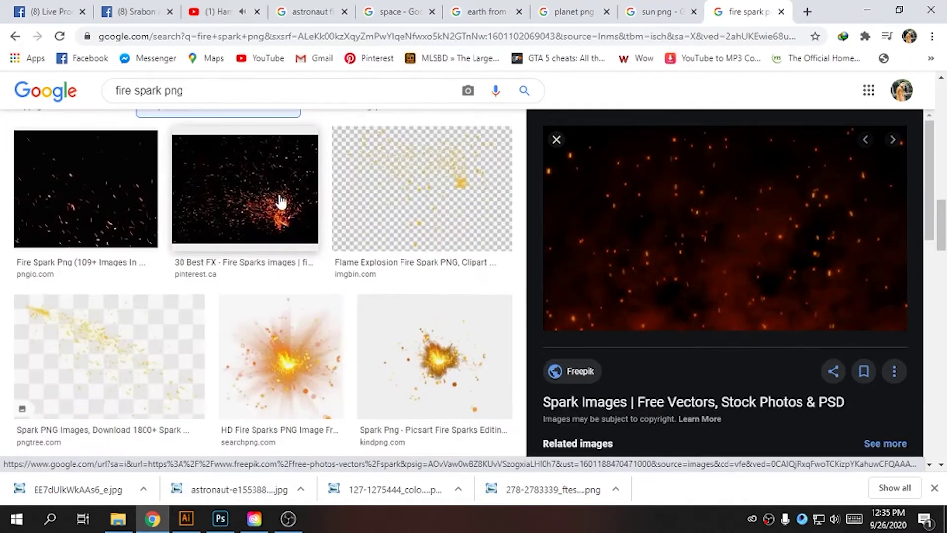
pyautogui.click(281, 205)
pyautogui.rightClick(738, 180)
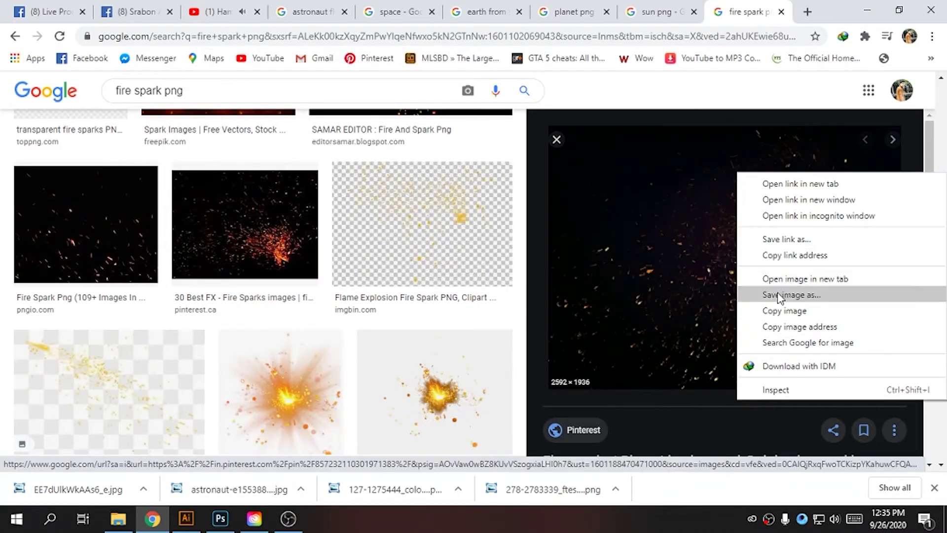
pyautogui.click(769, 308)
# Move Layer 22 to the top, set it to Screen, and scale it over the planet.
pyautogui.hotkey('ctrl', '0')
pyautogui.hotkey('ctrl', 'shift', ']')
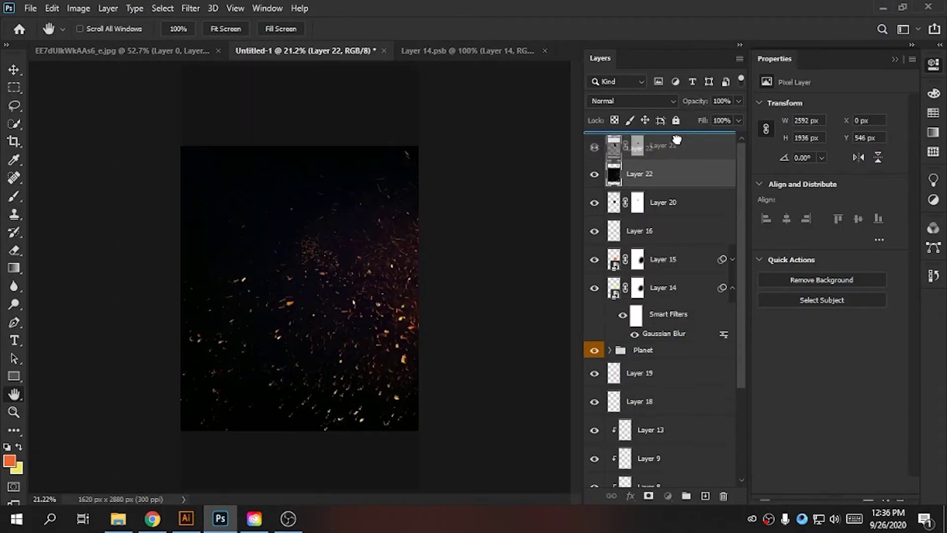
pyautogui.click(631, 101)
pyautogui.click(613, 213)
pyautogui.hotkey('ctrl', 't')
pyautogui.moveTo(237, 158); pyautogui.dragTo(361, 232)
pyautogui.hotkey('ctrl', '+')
pyautogui.hotkey('ctrl', '+')
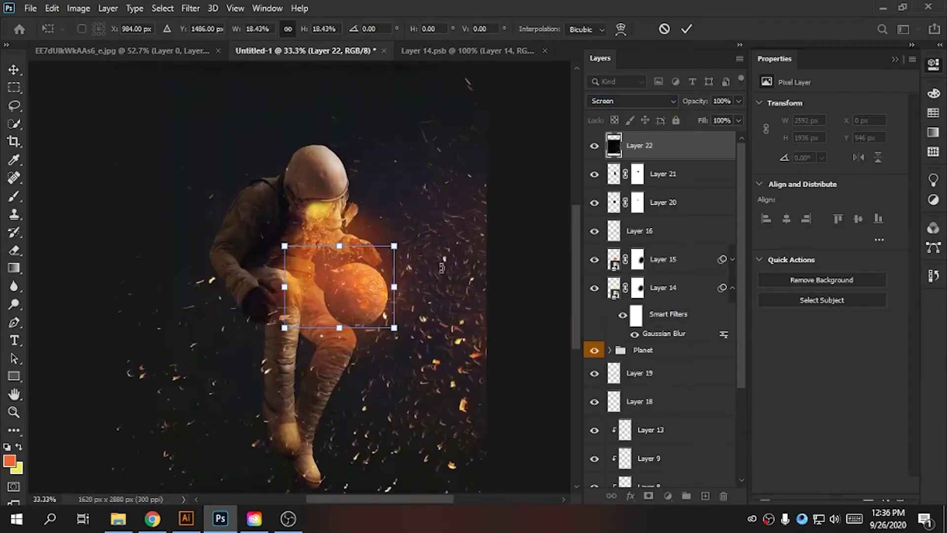
pyautogui.press('Return')
pyautogui.hotkey('ctrl', '+')
pyautogui.hotkey('ctrl', '+')
pyautogui.hotkey('ctrl', '+')
# Mask the Layer 22 sparks and rotate the glow to follow the planet.
pyautogui.press('e')
pyautogui.click(649, 495)
pyautogui.press('d')
pyautogui.press(']')
pyautogui.press(']')
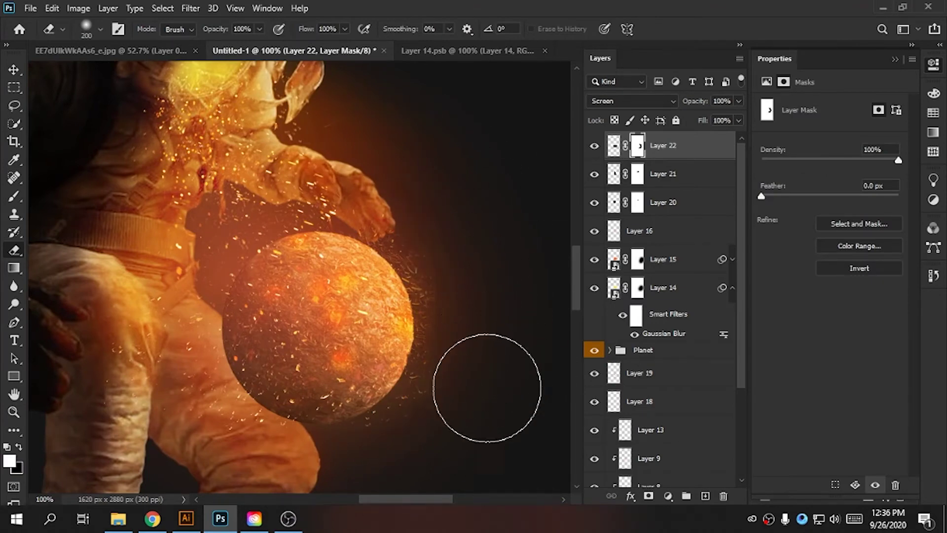
pyautogui.hotkey('ctrl', 't')
pyautogui.moveTo(465, 204); pyautogui.dragTo(457, 232)
pyautogui.press('Return')
# Check the background fill colour unchanged, then add Layer 23 clipped to the astronaut.
pyautogui.press('v')
pyautogui.hotkey('ctrl', '-')
pyautogui.hotkey('ctrl', '-')
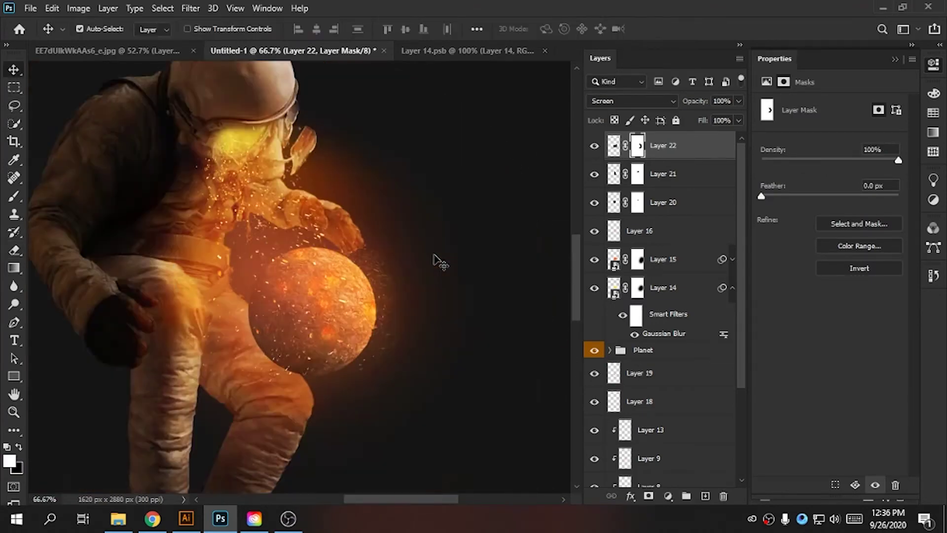
pyautogui.hotkey('ctrl', '-')
pyautogui.hotkey('ctrl', '-')
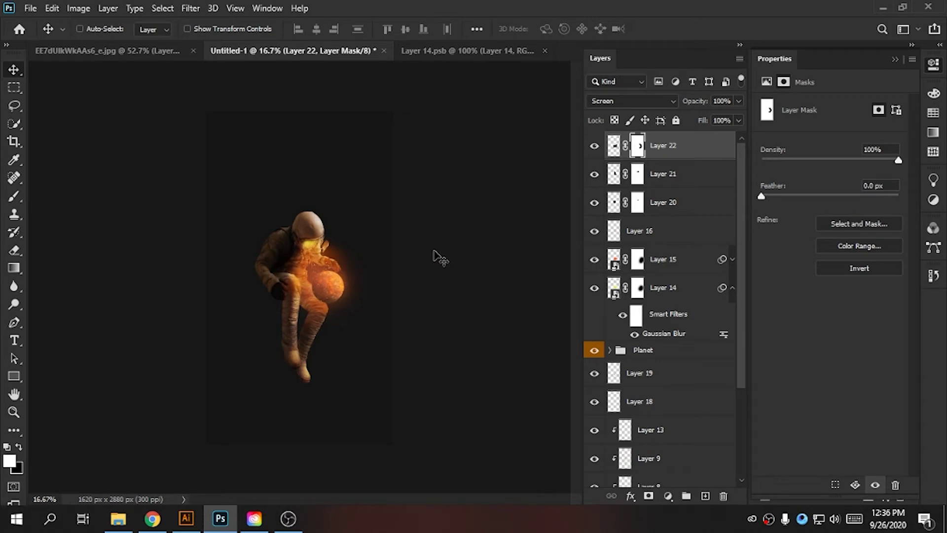
pyautogui.scroll(-3, 632, 375)
pyautogui.doubleClick(618, 444)
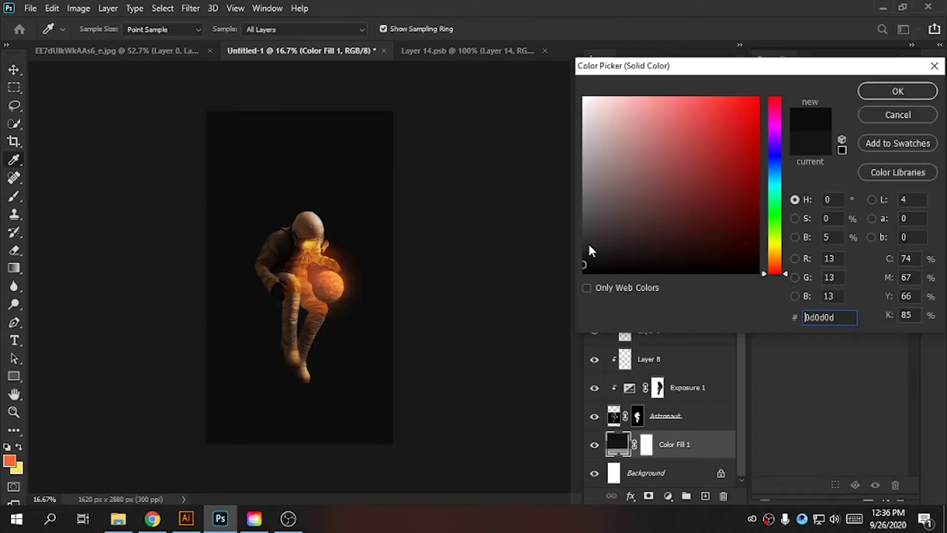
pyautogui.click(896, 92)
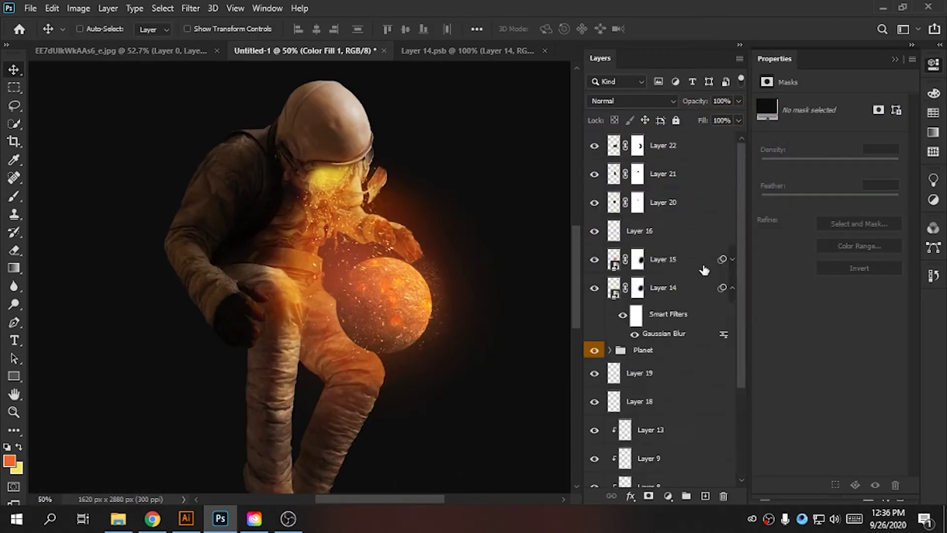
pyautogui.click(672, 301)
pyautogui.hotkey('ctrl', 'alt', 'g')
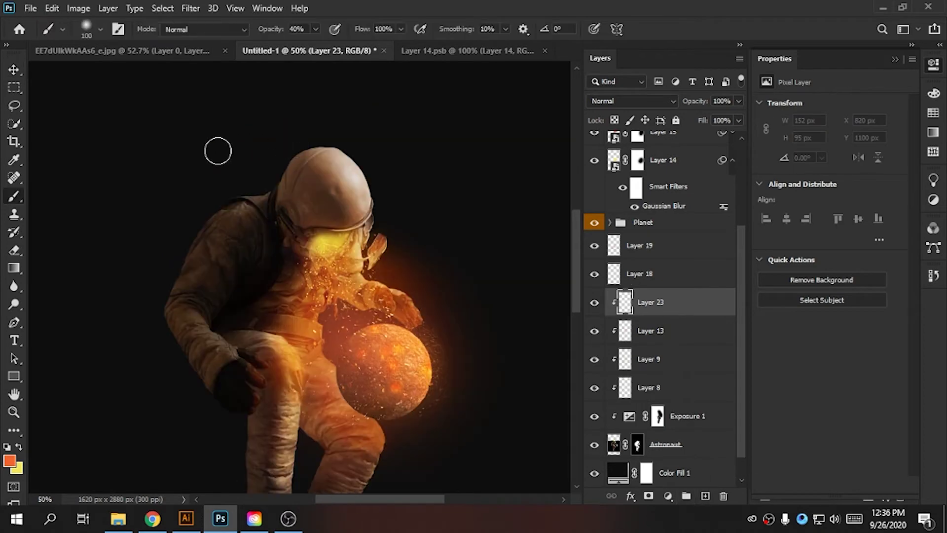
# Paint soft black shading over the astronaut's shoulder, back and legs on Layer 23.
pyautogui.press(']')
pyautogui.press(']')
pyautogui.press(']')
pyautogui.press(']')
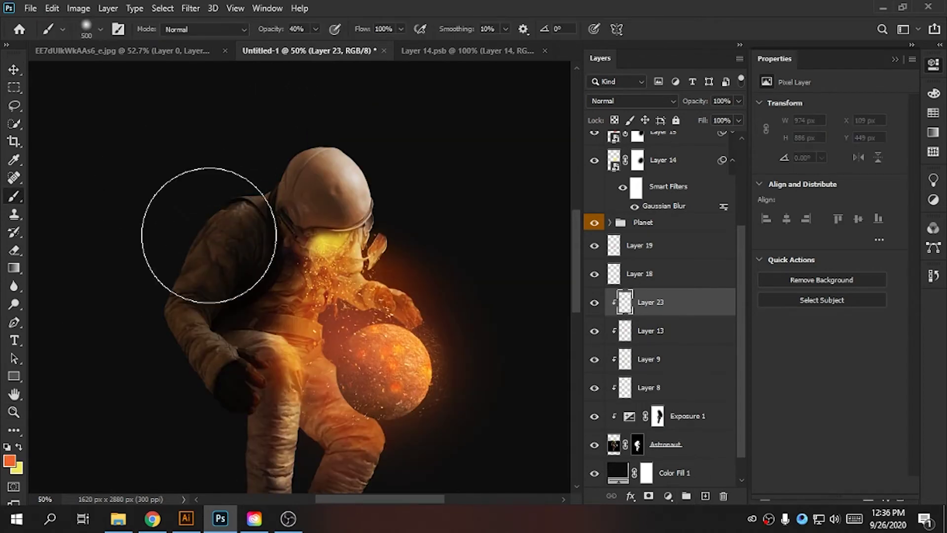
pyautogui.moveTo(217, 156); pyautogui.dragTo(117, 286)
pyautogui.scroll(-2, 194, 360)
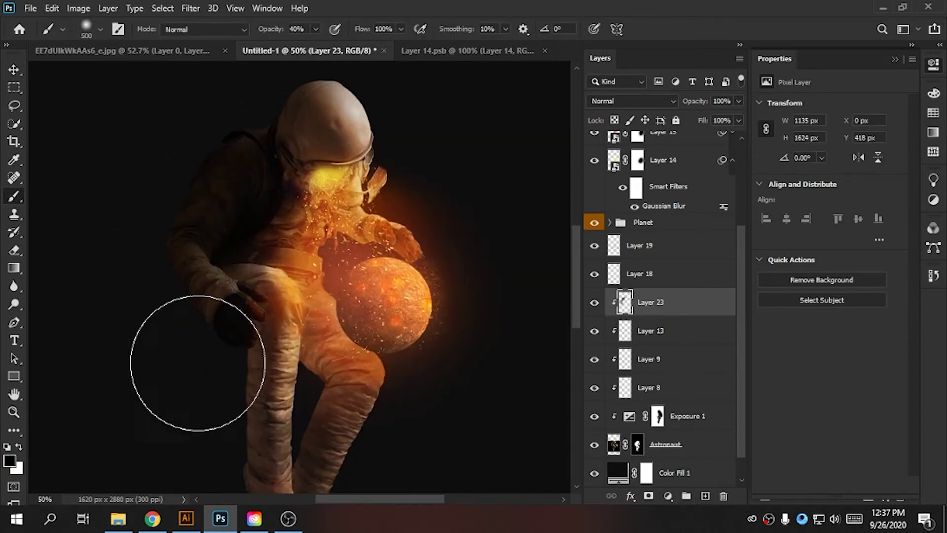
pyautogui.moveTo(194, 360); pyautogui.dragTo(196, 465)
pyautogui.scroll(-2, 211, 466)
pyautogui.moveTo(401, 334); pyautogui.dragTo(336, 321)
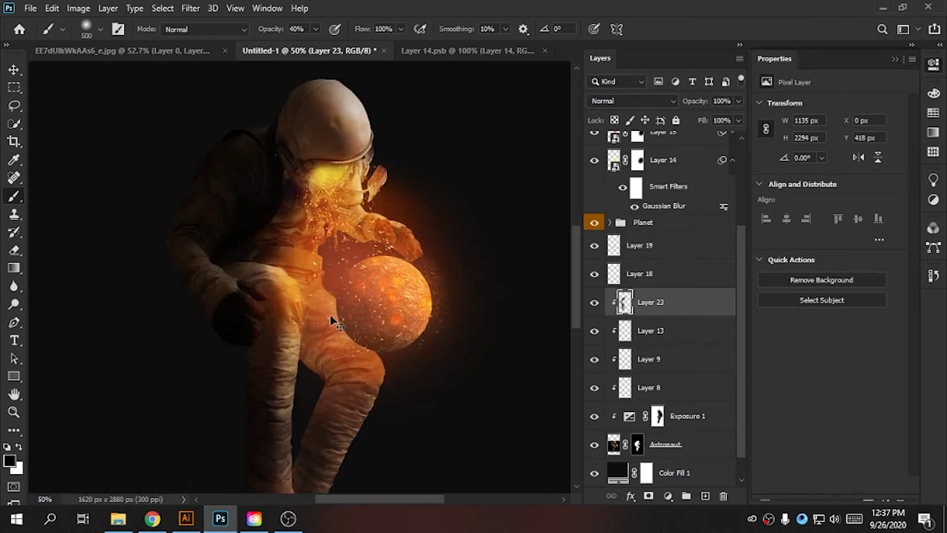
pyautogui.moveTo(117, 172); pyautogui.dragTo(316, 249)
# Erase the dark shading from the right leg to restore its light.
pyautogui.press('e')
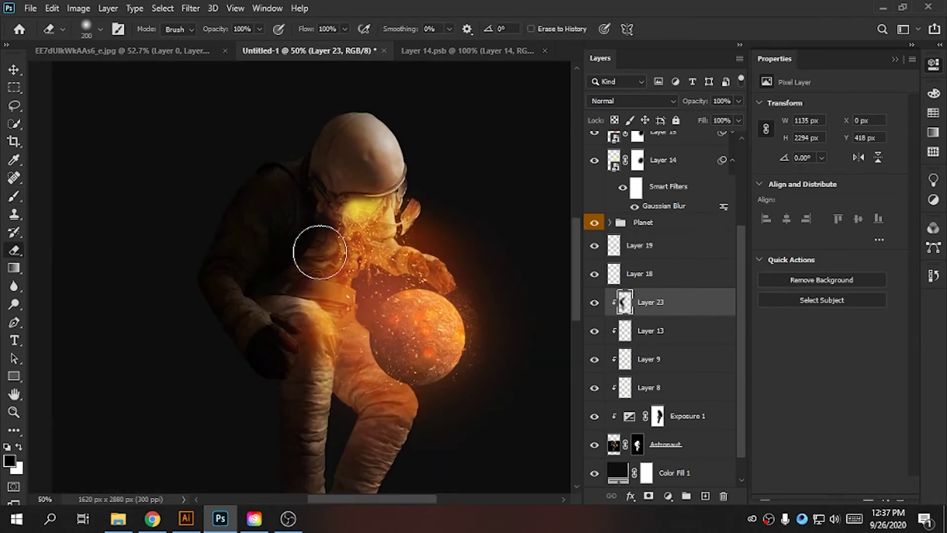
pyautogui.scroll(1, 261, 334)
pyautogui.press('b')
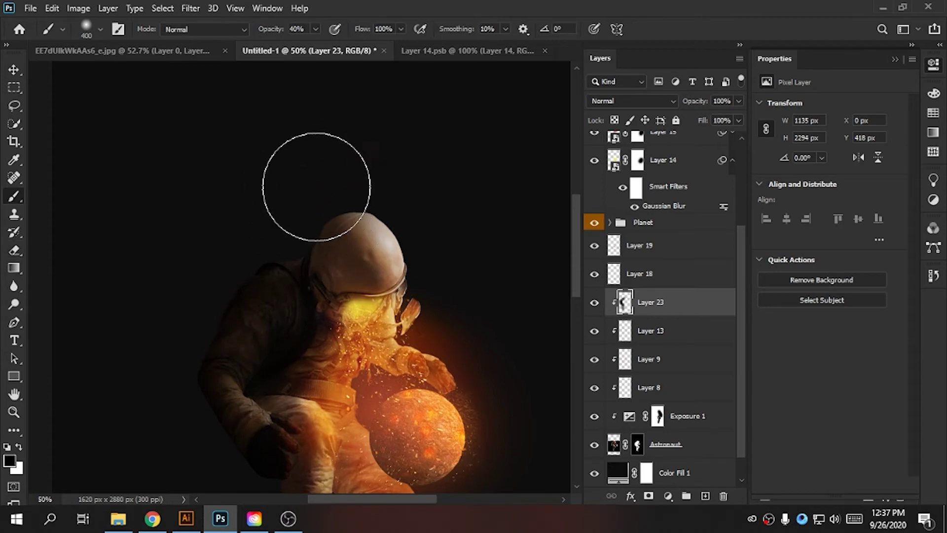
pyautogui.press('e')
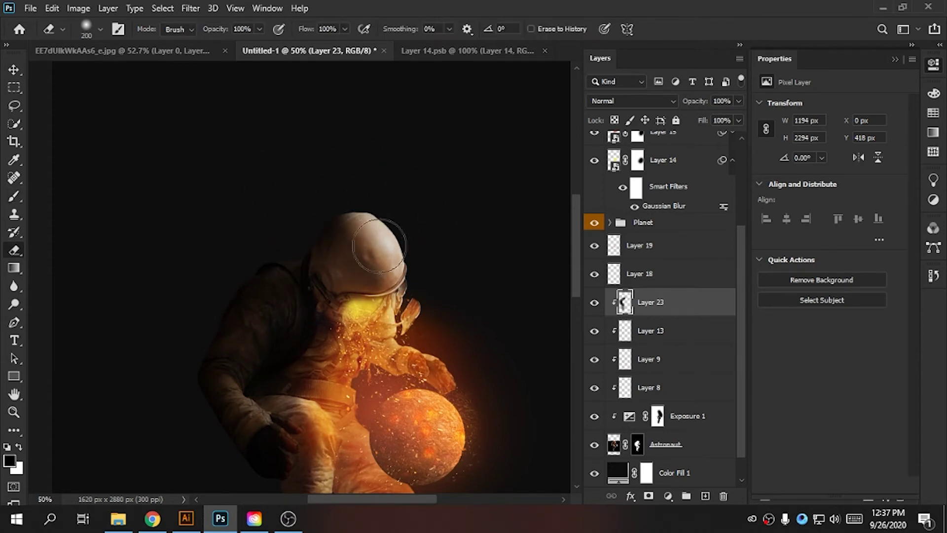
pyautogui.scroll(-1, 328, 284)
pyautogui.scroll(-4, 327, 283)
pyautogui.scroll(2, 377, 222)
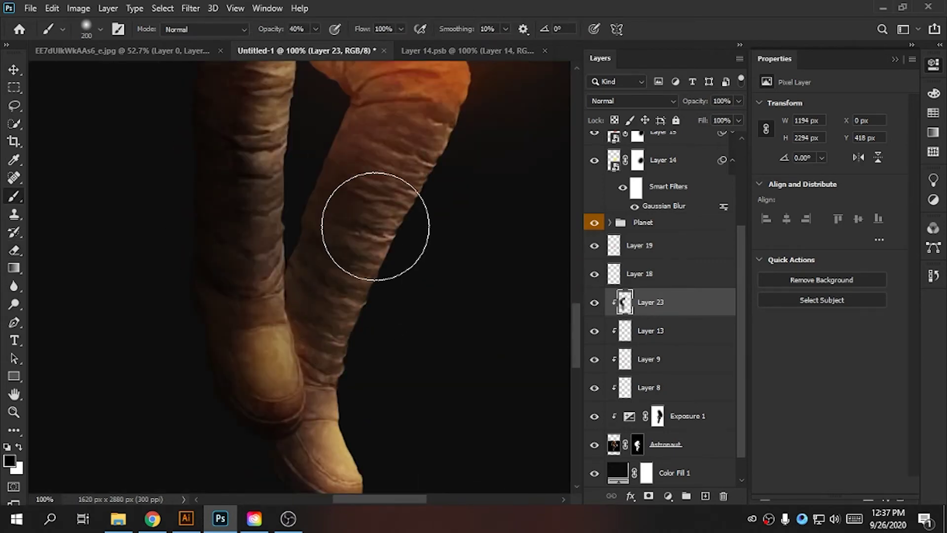
pyautogui.scroll(1, 311, 251)
pyautogui.press('e')
pyautogui.moveTo(312, 251); pyautogui.dragTo(387, 227)
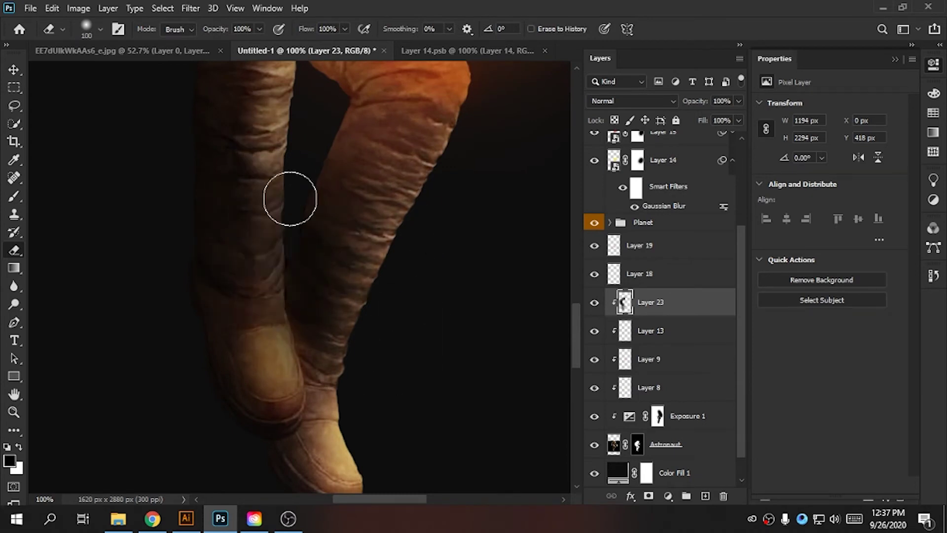
pyautogui.scroll(-2, 271, 356)
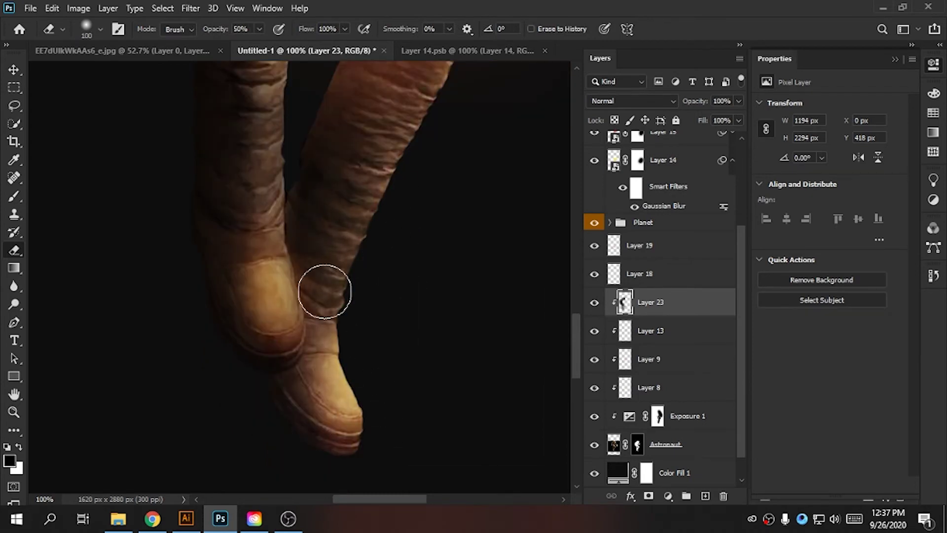
# Zoom out and back in to review the shaded astronaut and knee.
pyautogui.hotkey('ctrl', '0')
pyautogui.hotkey('ctrl', '1')
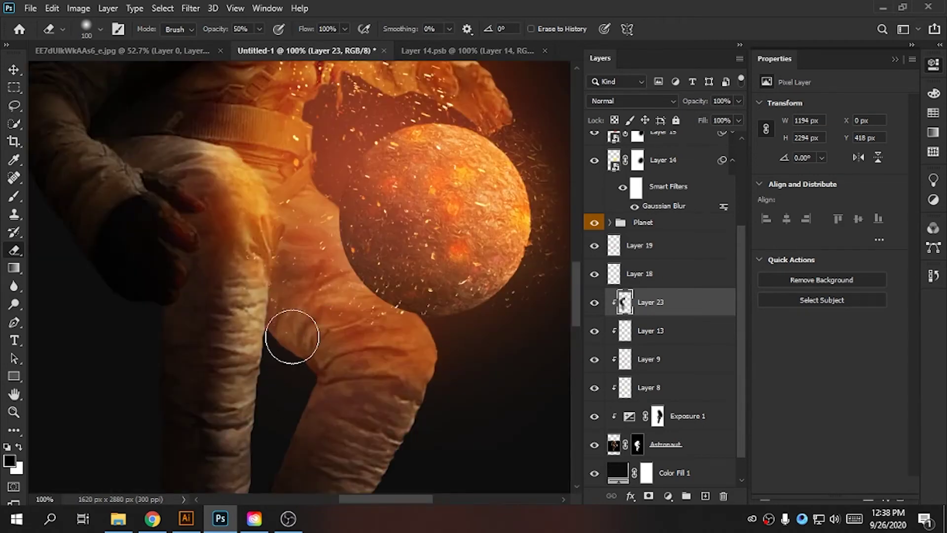
pyautogui.hotkey('ctrl', '-')
pyautogui.hotkey('ctrl', '-')
pyautogui.hotkey('ctrl', '-')
pyautogui.hotkey('ctrl', '+')
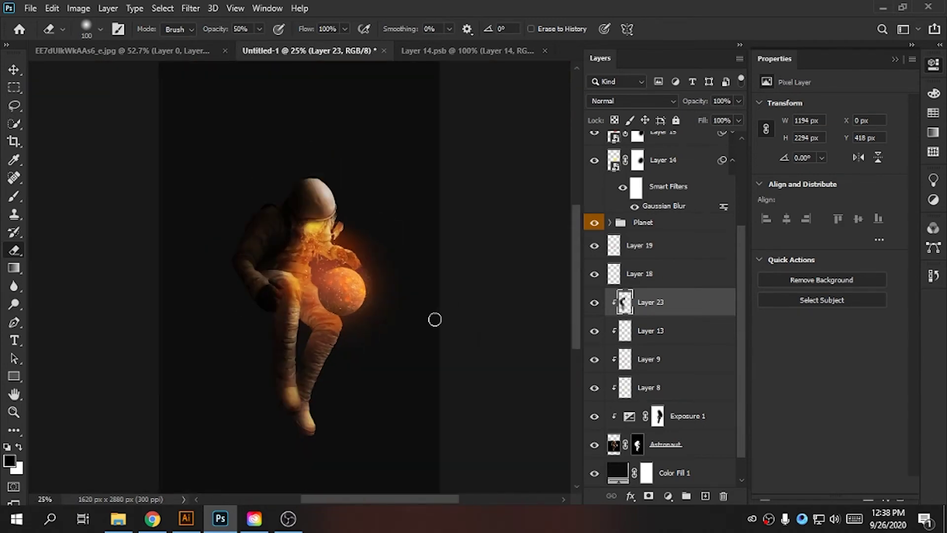
pyautogui.hotkey('ctrl', '+')
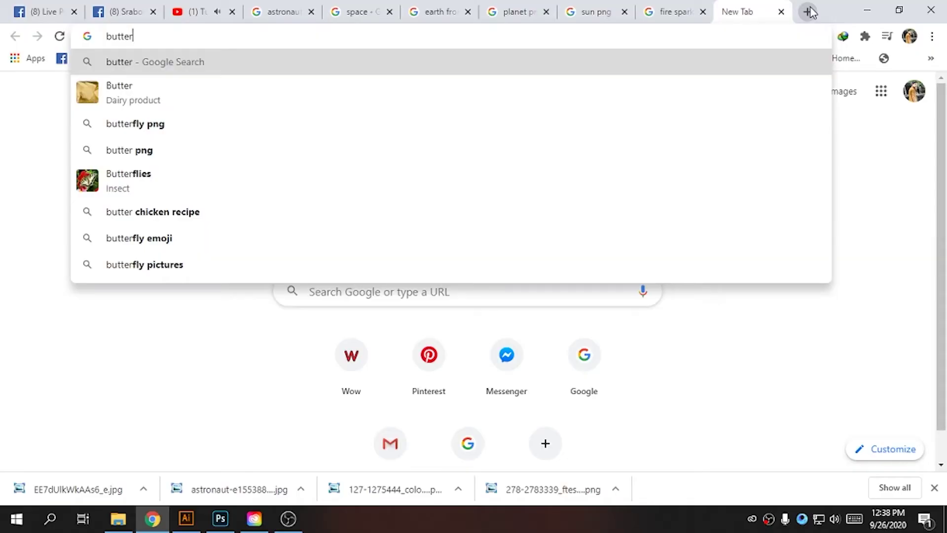
# Search Google Images for 'butterfly png' and preview a blue butterfly.
pyautogui.press('Down')
pyautogui.press('Down')
pyautogui.press('Return')
pyautogui.click(191, 147)
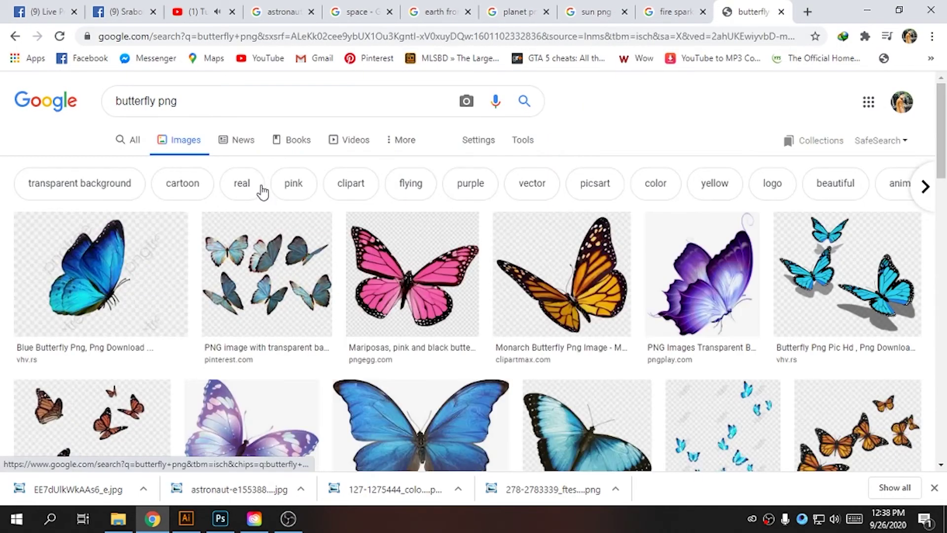
pyautogui.scroll(-3, 258, 190)
pyautogui.scroll(-3, 313, 201)
pyautogui.click(849, 293)
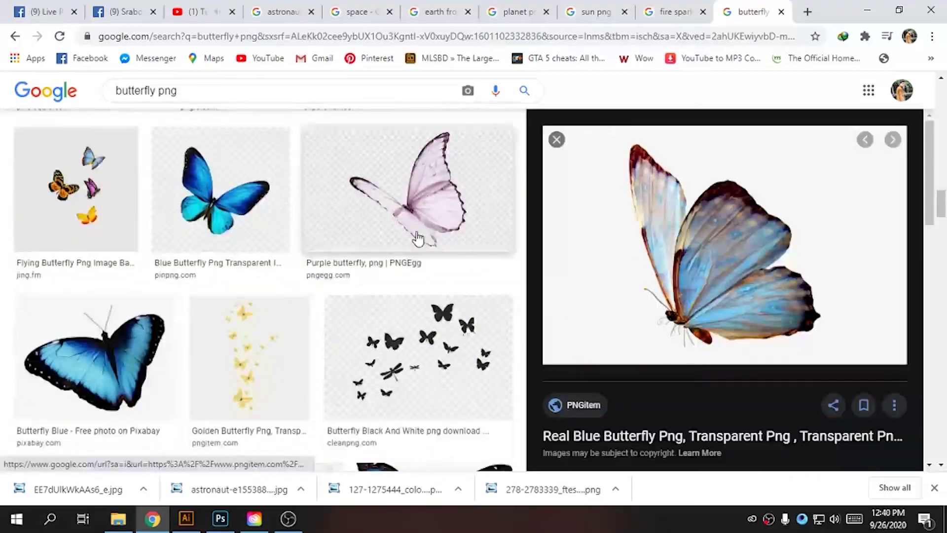
# Browse further down the results and preview the orange butterfly image.
pyautogui.scroll(-3, 416, 232)
pyautogui.scroll(-4, 416, 232)
pyautogui.click(416, 233)
pyautogui.scroll(-5, 749, 202)
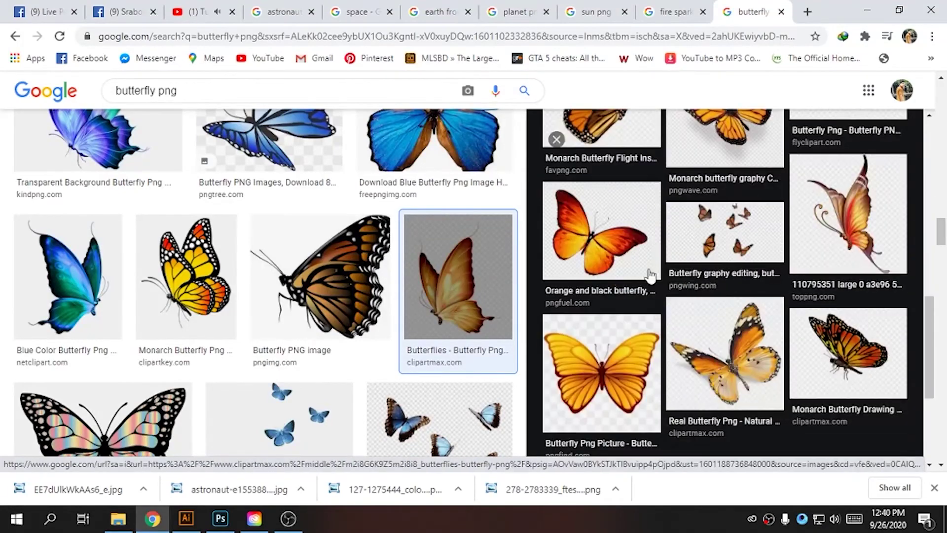
pyautogui.scroll(5, 246, 247)
pyautogui.scroll(5, 197, 222)
# Narrow the search to 'fire butterfly png' and scan the results.
pyautogui.write('fire')
pyautogui.press('Return')
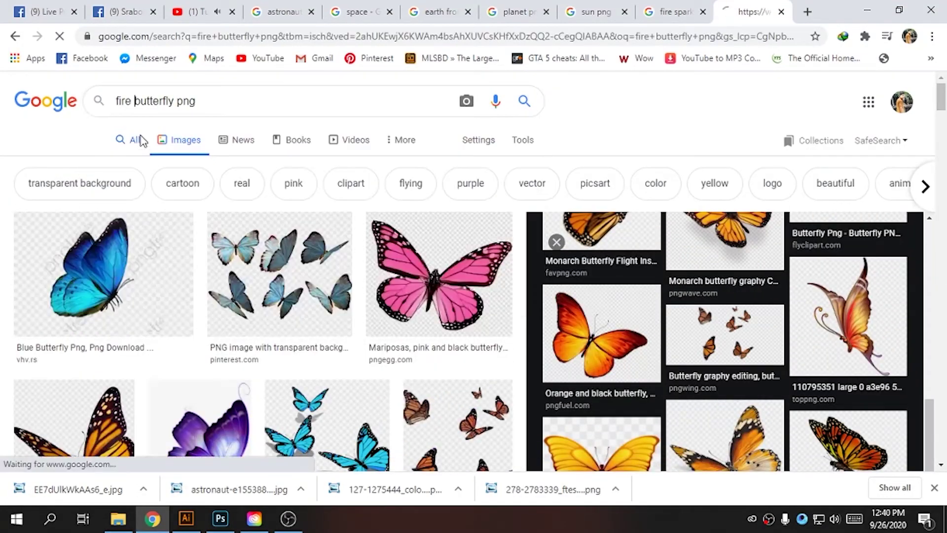
pyautogui.scroll(-4, 433, 191)
pyautogui.scroll(3, 490, 248)
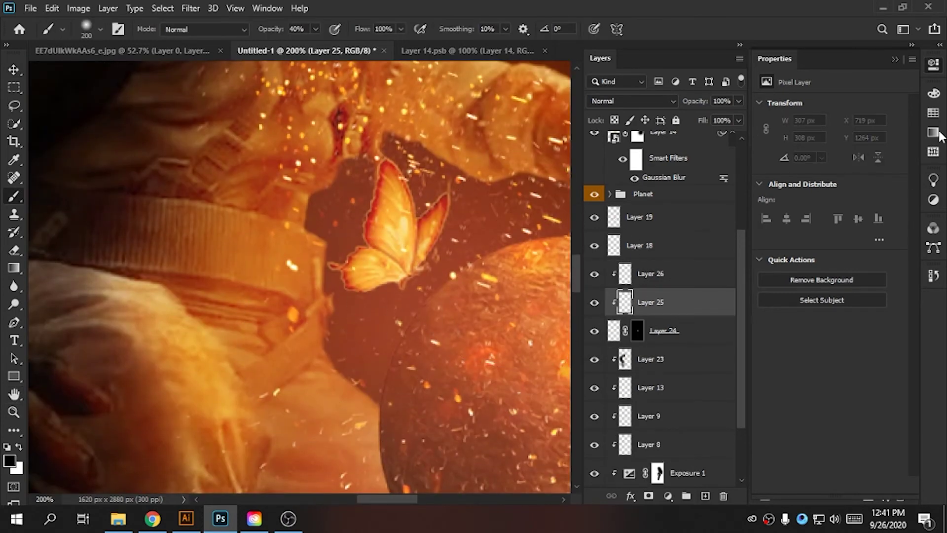
# Pick an orange from a colour theme and set the glow layer to Soft Light.
pyautogui.click(938, 133)
pyautogui.click(862, 187)
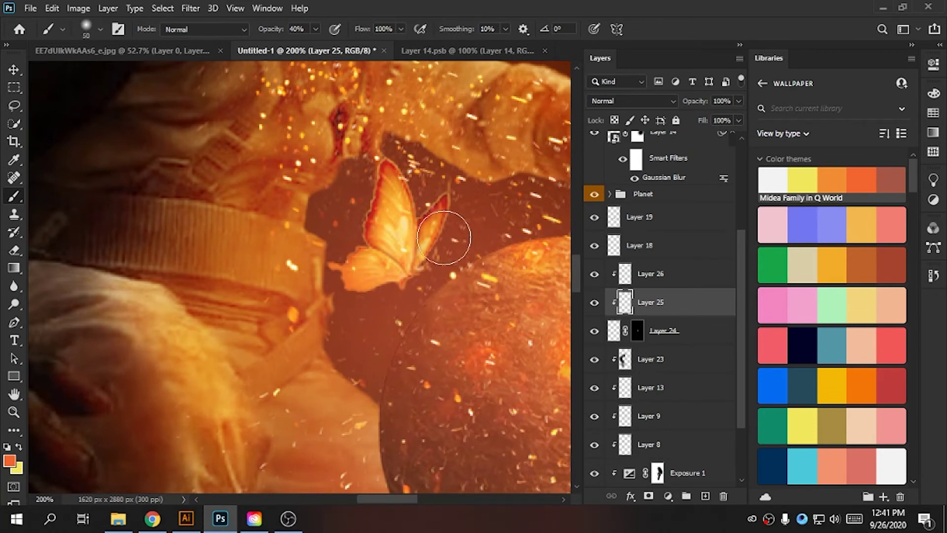
pyautogui.click(631, 101)
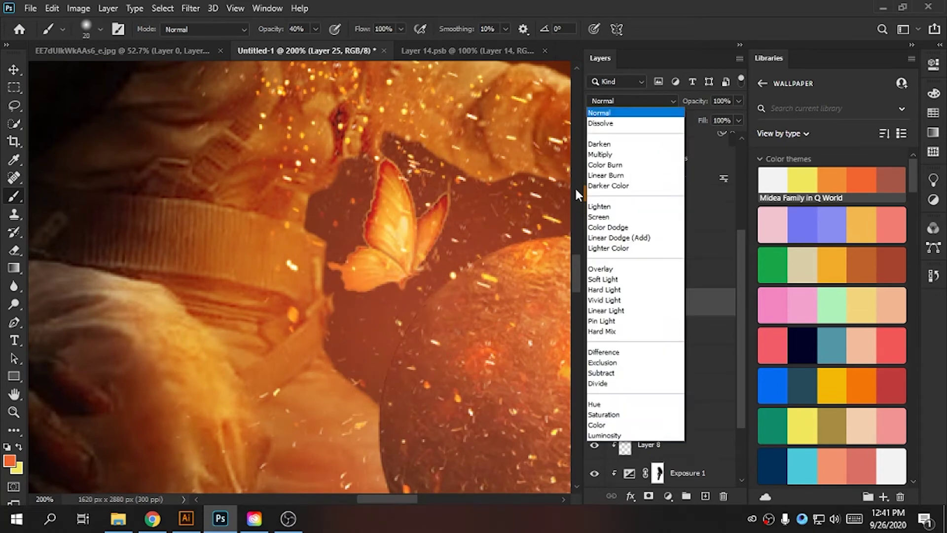
pyautogui.click(617, 285)
pyautogui.hotkey('ctrl', '+')
pyautogui.hotkey('ctrl', '+')
# Inspect the butterfly layer and its mask by toggling visibility and quick mask, then deselect.
pyautogui.click(614, 330)
pyautogui.click(596, 331)
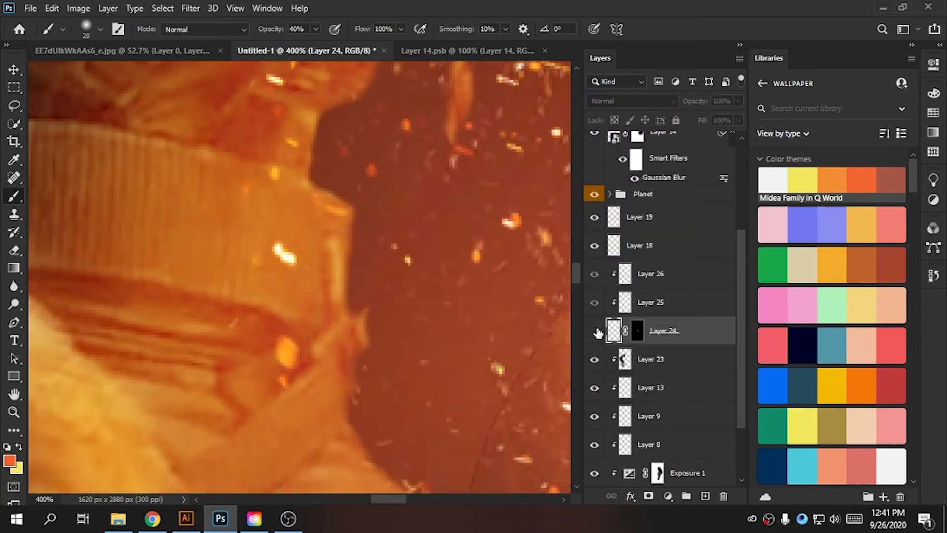
pyautogui.click(638, 331)
pyautogui.press('q')
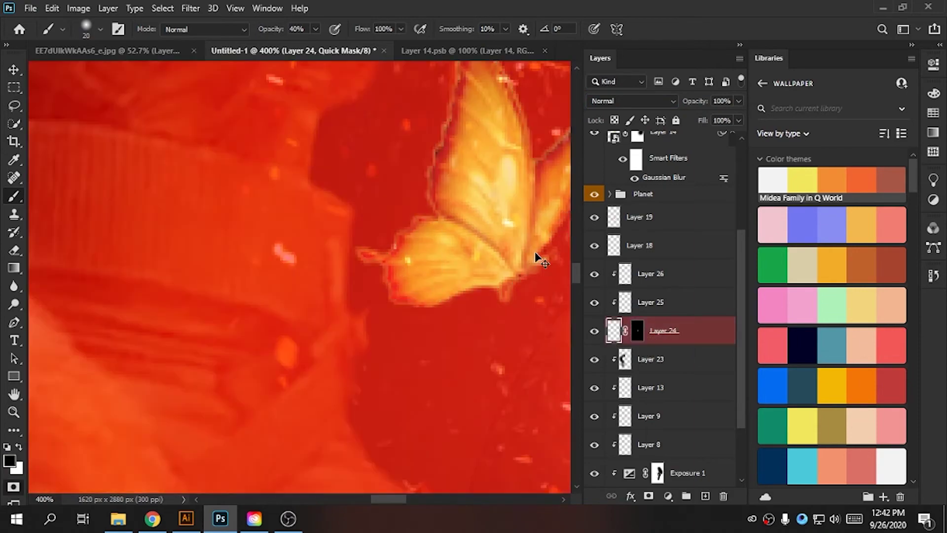
pyautogui.press('q')
pyautogui.press('w')
pyautogui.hotkey('ctrl', 'd')
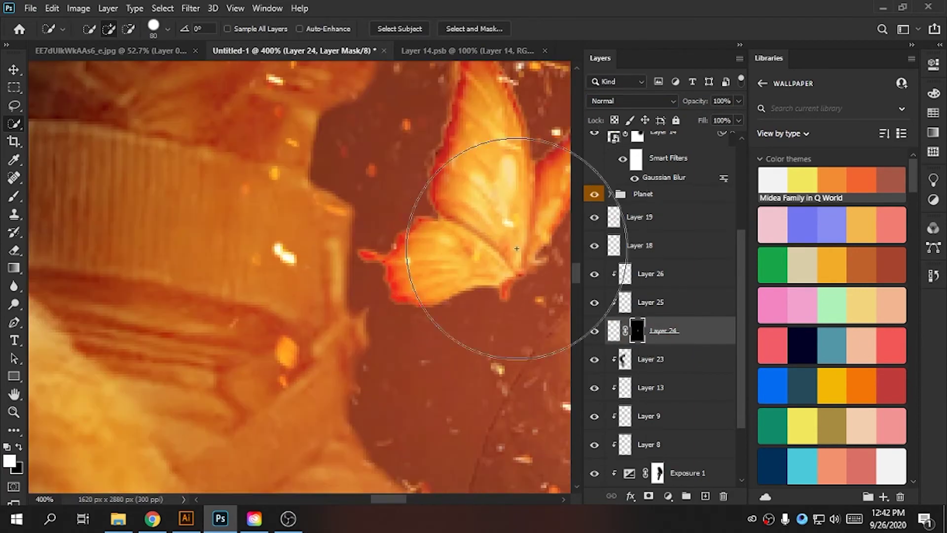
# Select the glow layer above the butterfly and blend it in Soft Light.
pyautogui.moveTo(459, 268); pyautogui.dragTo(340, 333)
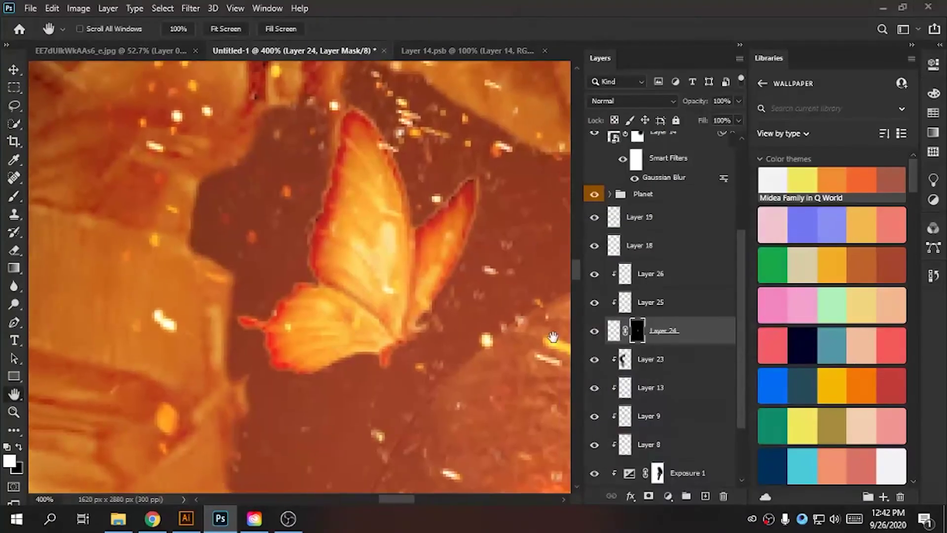
pyautogui.press('v')
pyautogui.hotkey('alt', ']')
pyautogui.hotkey('alt', ']')
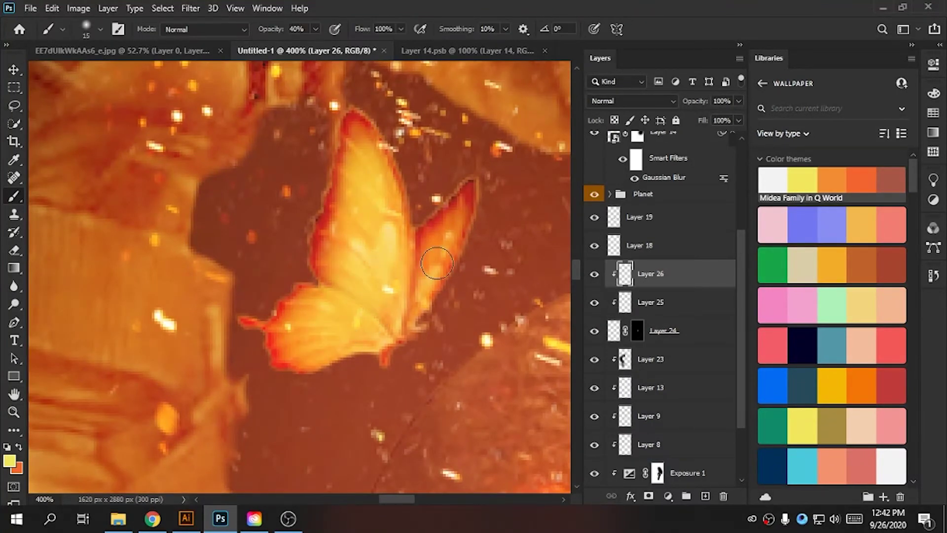
pyautogui.click(632, 101)
pyautogui.click(611, 276)
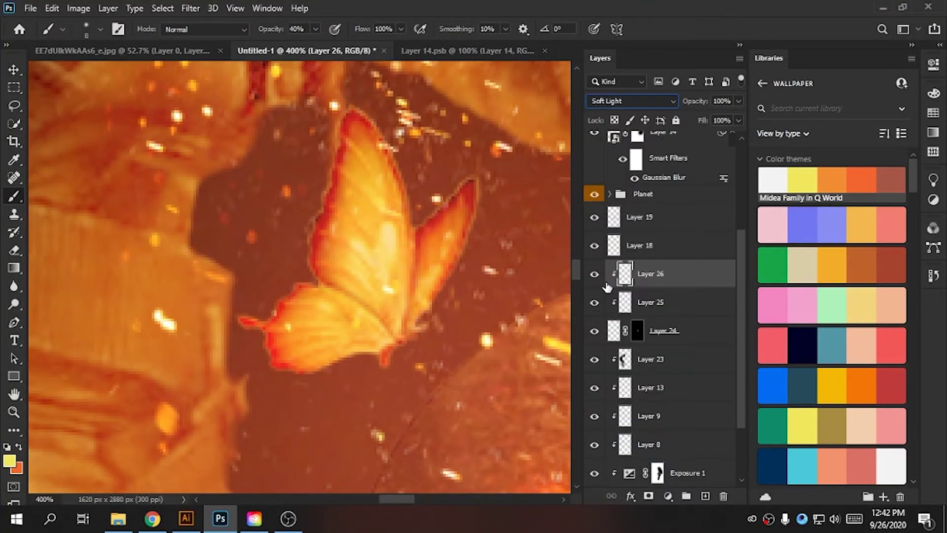
pyautogui.hotkey('ctrl', '1')
pyautogui.hotkey('ctrl', '+')
# Blend the new orange glow in Overlay and Layer 28 in Linear Dodge (Add).
pyautogui.click(474, 262)
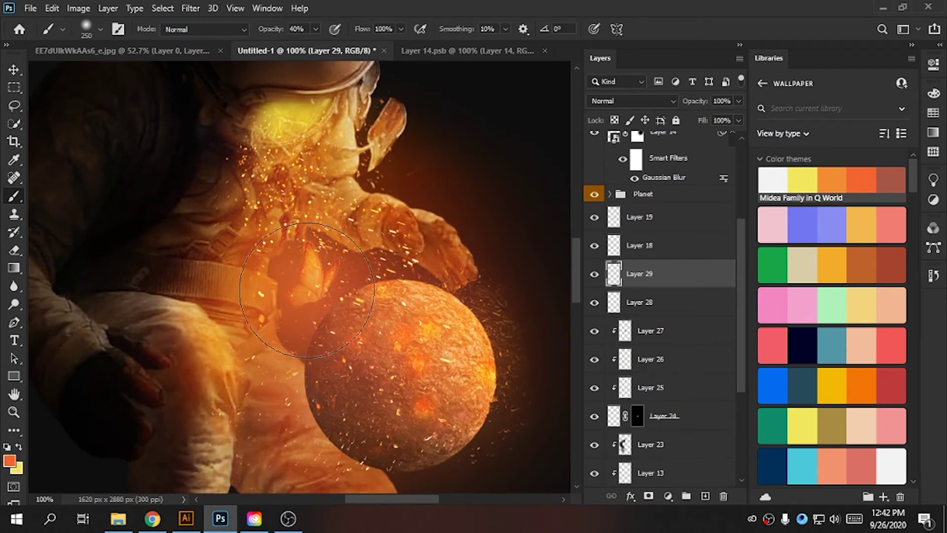
pyautogui.click(631, 100)
pyautogui.click(617, 268)
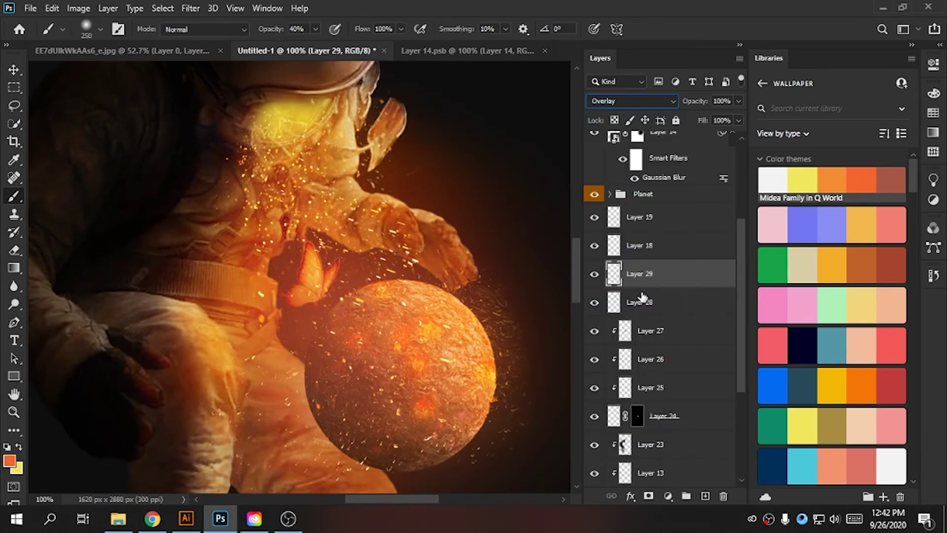
pyautogui.click(631, 100)
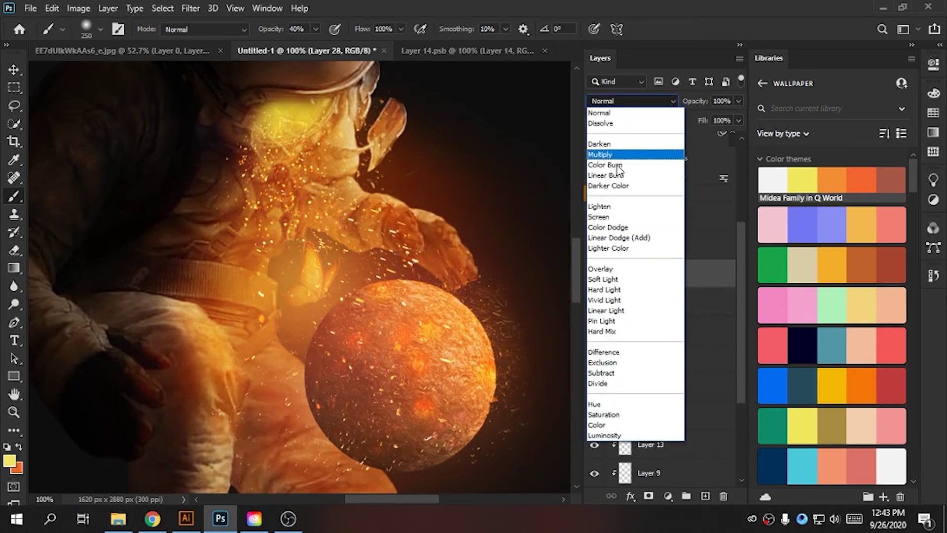
pyautogui.click(619, 266)
# Transform the Layer 28 glow to fit over the astronaut's chest.
pyautogui.hotkey('ctrl', '-')
pyautogui.press('v')
pyautogui.hotkey('ctrl', '1')
pyautogui.hotkey('ctrl', 't')
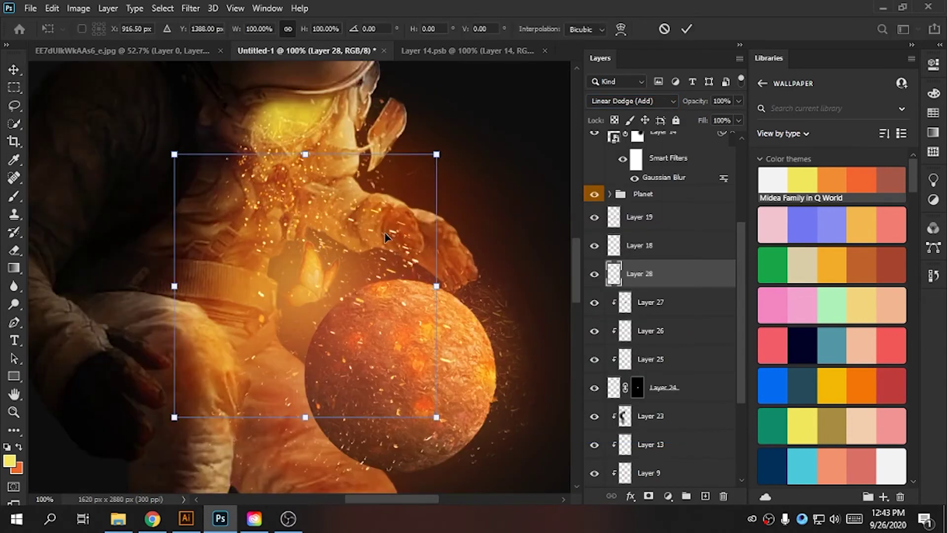
pyautogui.moveTo(345, 224); pyautogui.dragTo(359, 236)
pyautogui.press('Return')
# Paint orange and set the Layer 29 glow to Linear Light.
pyautogui.press('b')
pyautogui.press('x')
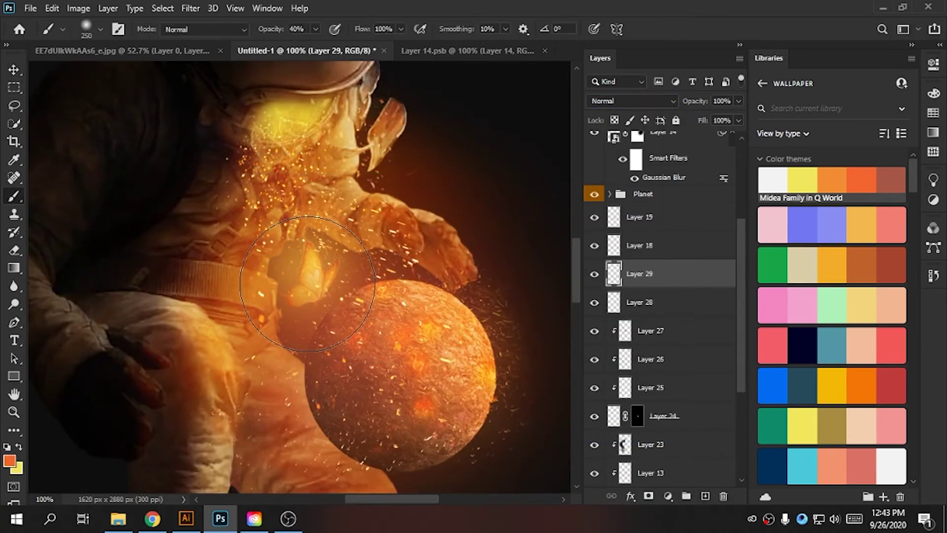
pyautogui.click(640, 102)
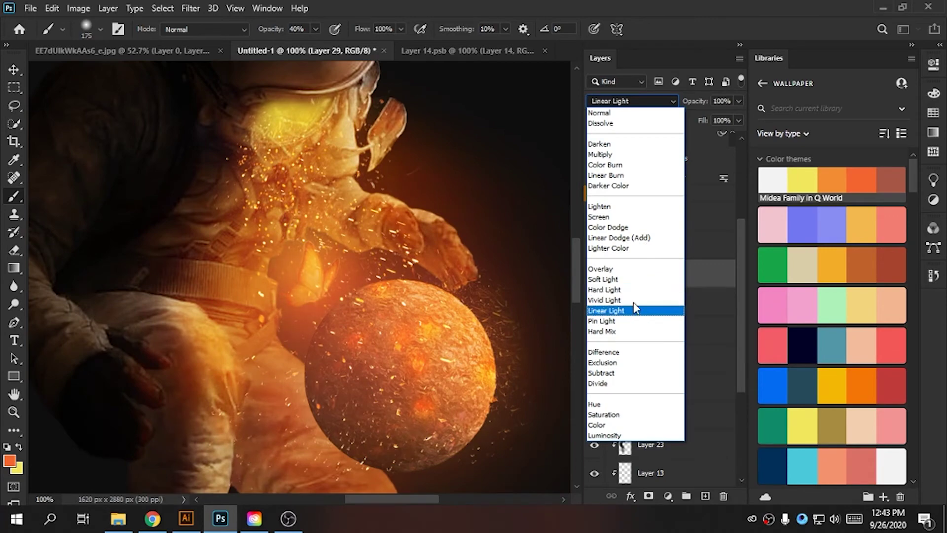
pyautogui.click(636, 310)
pyautogui.scroll(-1, 395, 237)
pyautogui.scroll(2, 507, 317)
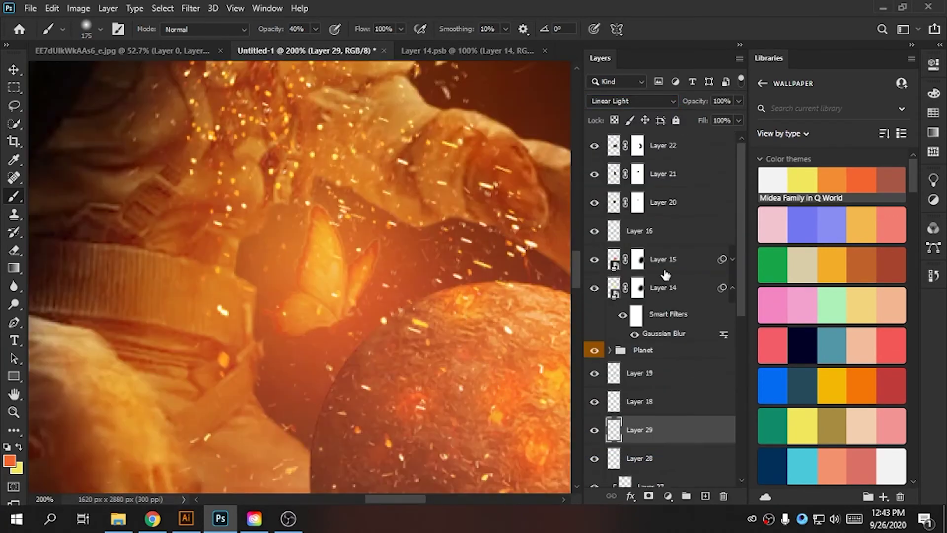
# Add Layer 30 inside the Planet group, clipped to the planet, in Soft Light.
pyautogui.hotkey('ctrl', 'shift', 'alt', 'n')
pyautogui.moveTo(660, 258); pyautogui.dragTo(641, 179)
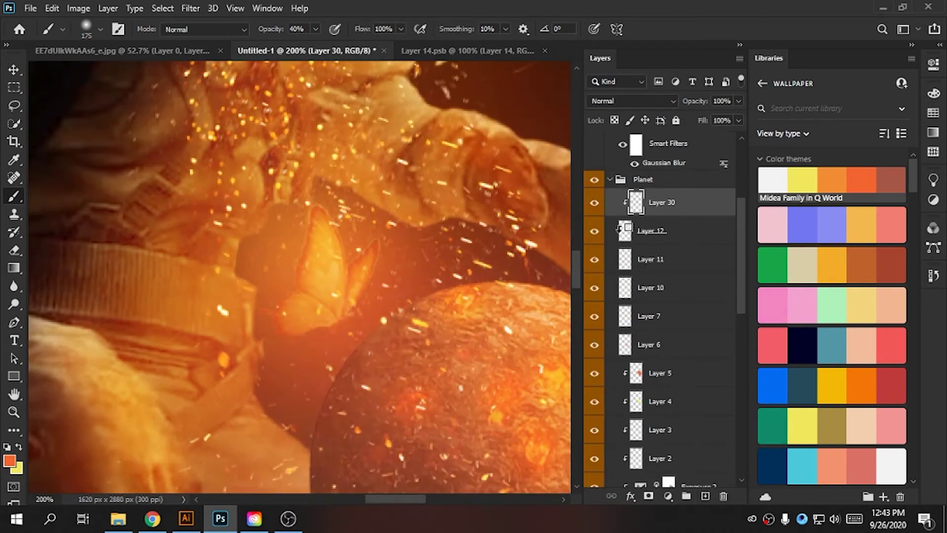
pyautogui.scroll(-1, 307, 269)
pyautogui.hotkey('ctrl', '[')
pyautogui.hotkey('ctrl', '[')
pyautogui.hotkey('ctrl', '[')
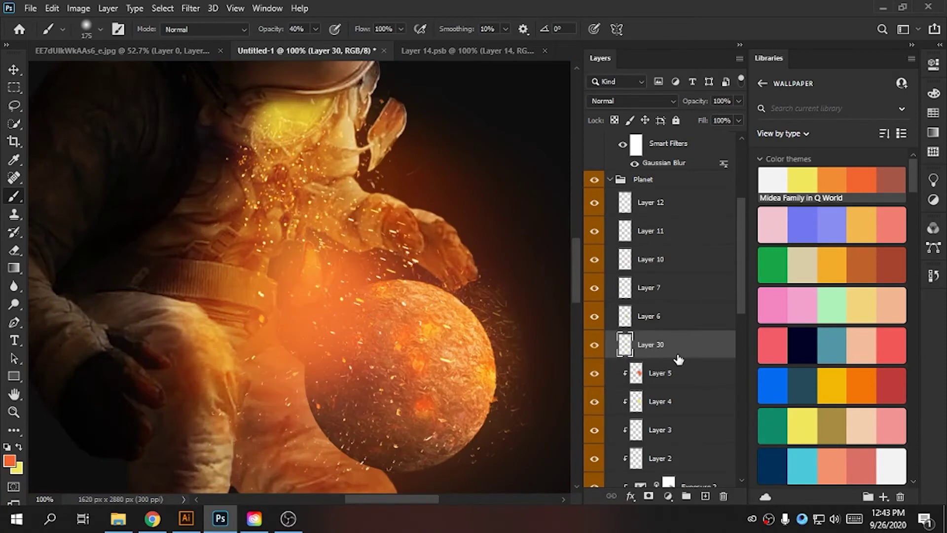
pyautogui.keyDown('alt'); pyautogui.click(679, 359); pyautogui.keyUp('alt')
pyautogui.click(631, 101)
pyautogui.click(624, 277)
pyautogui.scroll(1, 441, 317)
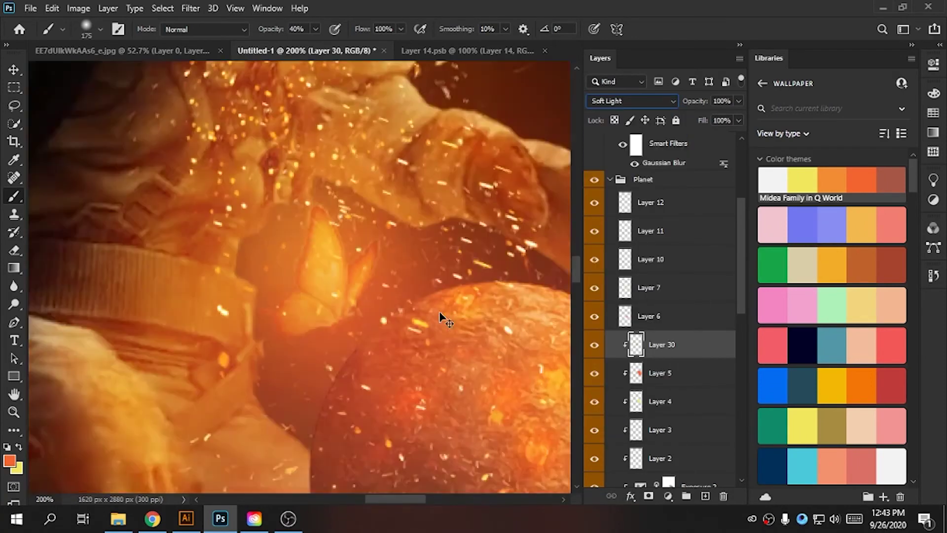
pyautogui.scroll(-1, 441, 317)
pyautogui.hotkey('ctrl', '0')
# Fill the beam outline with yellow on a new layer and blend it as Soft Light.
pyautogui.scroll(3, 683, 232)
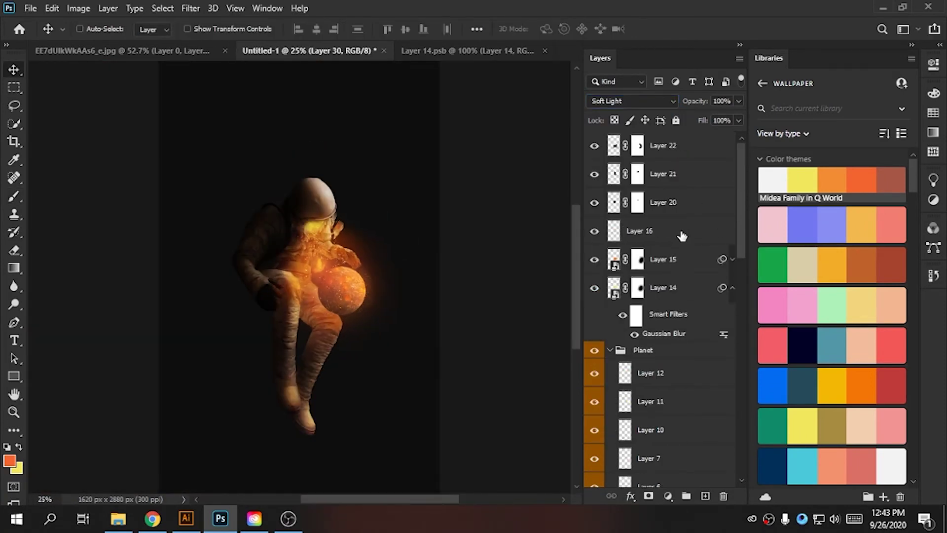
pyautogui.scroll(-1, 439, 258)
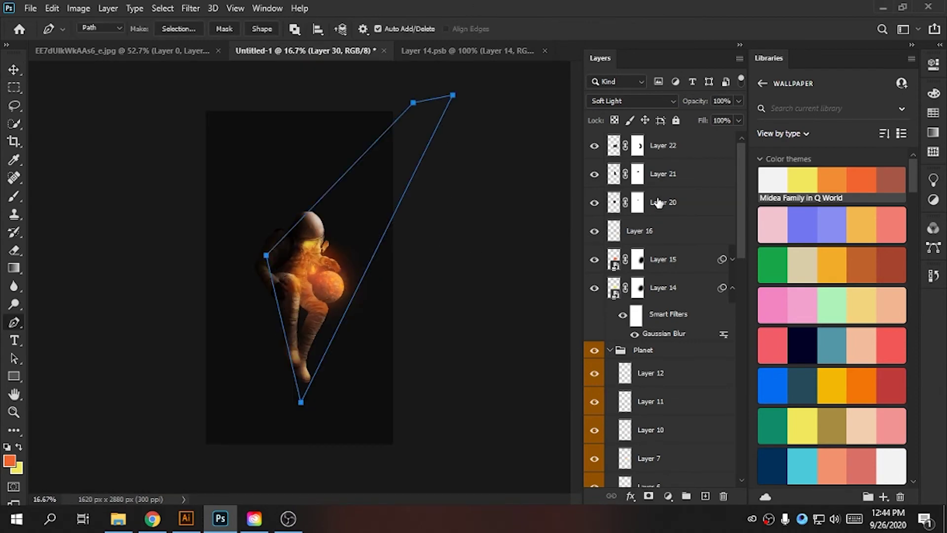
pyautogui.click(705, 495)
pyautogui.hotkey('alt', 'BackSpace')
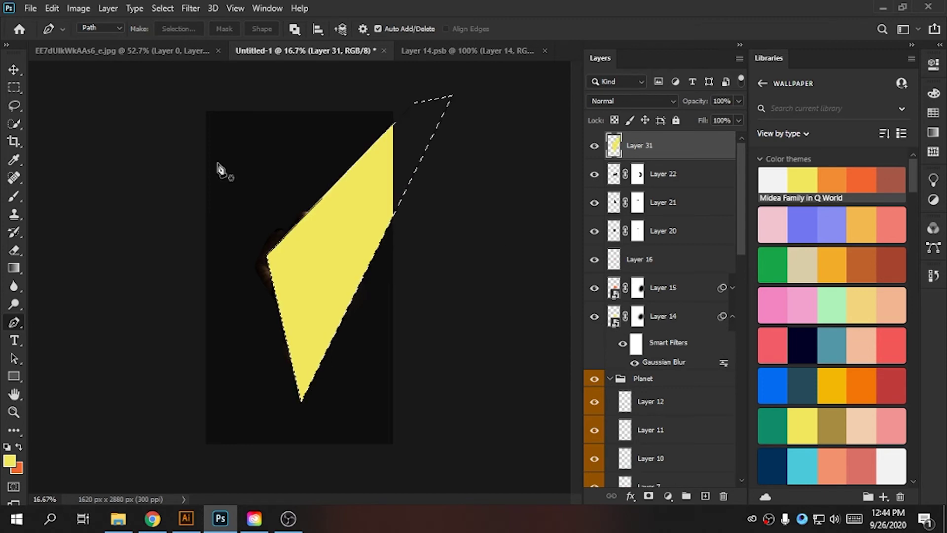
pyautogui.press('c')
pyautogui.hotkey('ctrl', 'd')
pyautogui.press('v')
pyautogui.click(631, 100)
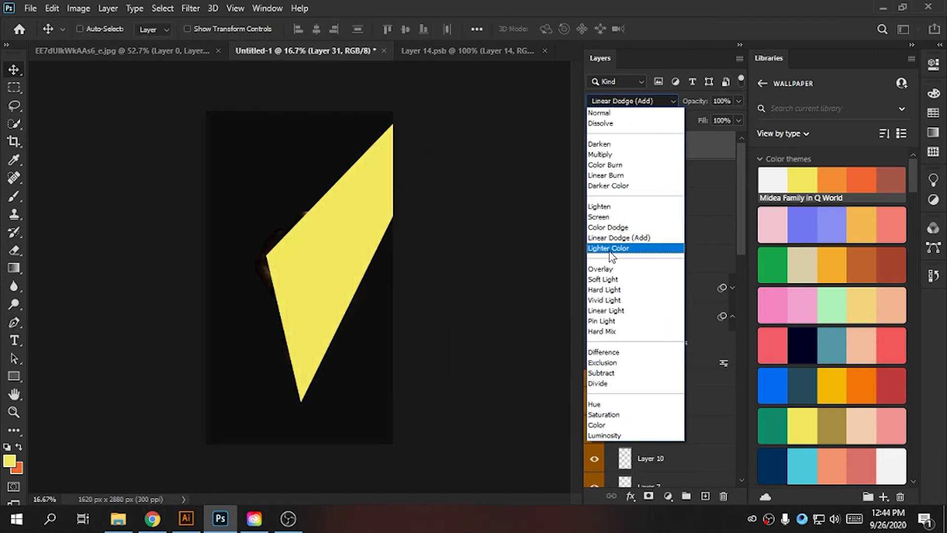
pyautogui.click(603, 279)
# Convert the yellow beam to a Smart Object and soften it with Gaussian Blur.
pyautogui.hotkey('ctrl', '+')
pyautogui.hotkey('ctrl', '+')
pyautogui.rightClick(664, 145)
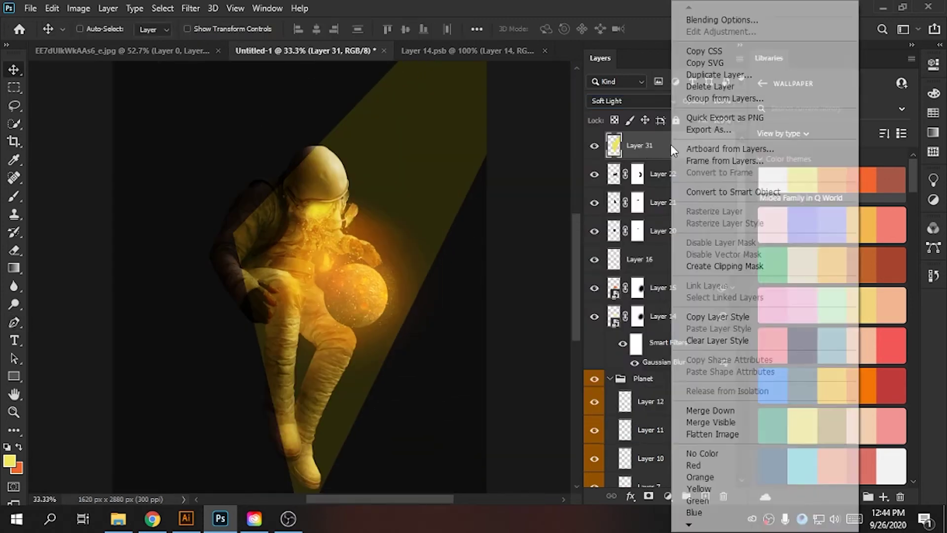
pyautogui.click(688, 190)
pyautogui.click(191, 8)
pyautogui.click(414, 218)
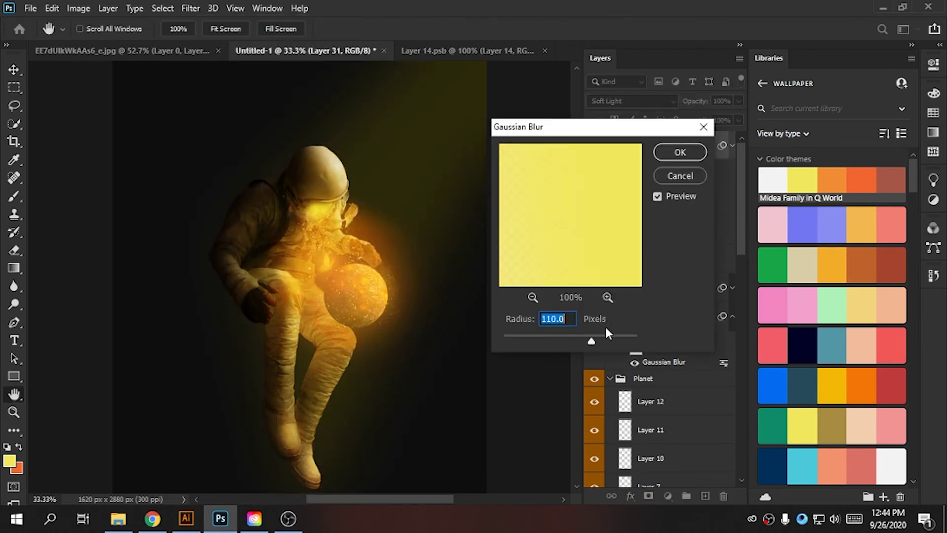
pyautogui.click(668, 149)
pyautogui.hotkey('ctrl', '-')
pyautogui.write('96')
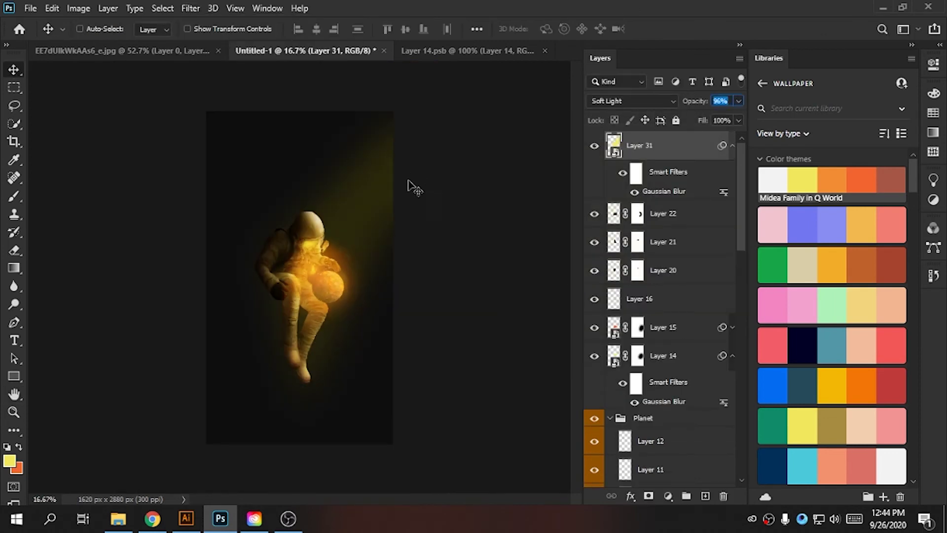
# Skew the blurred beam toward the astronaut, then add a new layer and hide the beam.
pyautogui.hotkey('ctrl', 't')
pyautogui.click(482, 207)
pyautogui.rightClick(397, 168)
pyautogui.click(427, 231)
pyautogui.moveTo(395, 264); pyautogui.dragTo(395, 232)
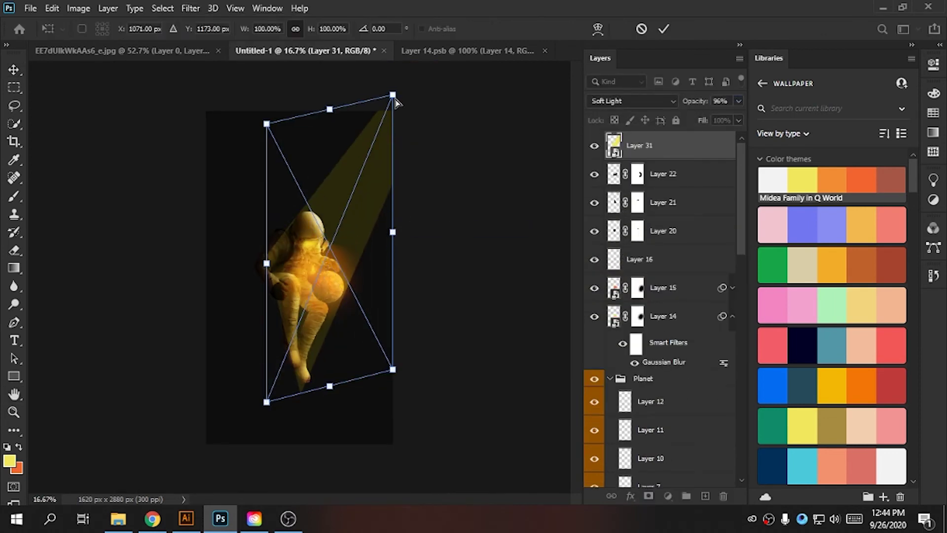
pyautogui.moveTo(393, 97); pyautogui.dragTo(393, 123)
pyautogui.press('Return')
pyautogui.hotkey('ctrl', '+')
pyautogui.hotkey('ctrl', '-')
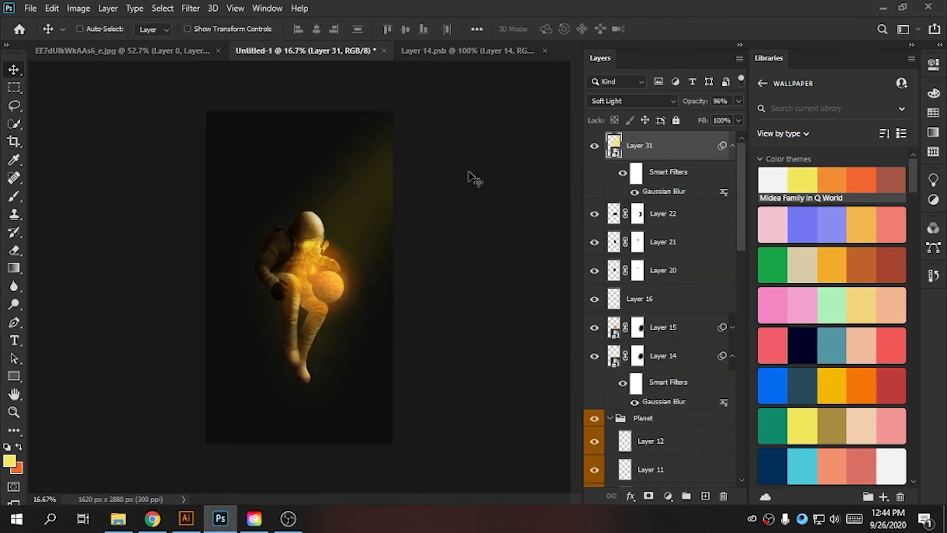
pyautogui.click(705, 496)
pyautogui.click(595, 174)
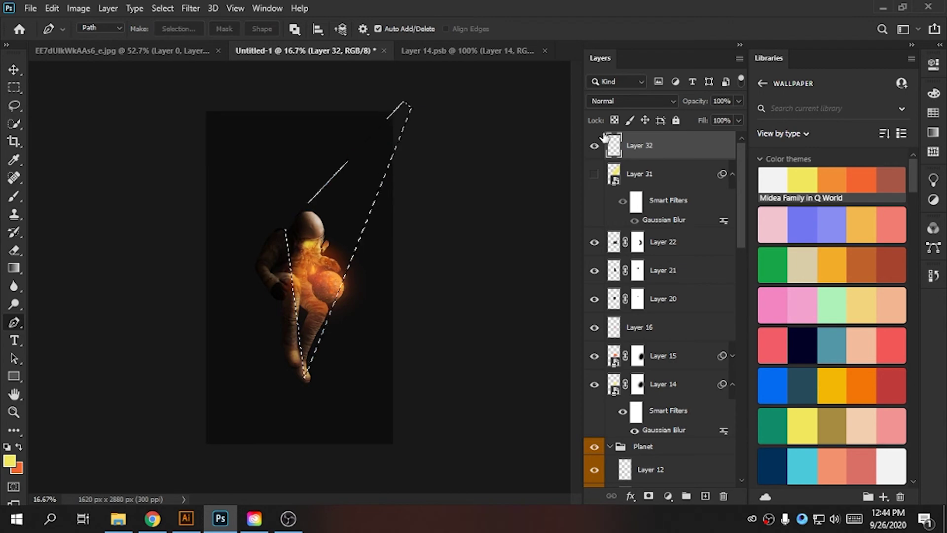
# Fill the second beam, make it a Soft Light Smart Object with the Gaussian Blur copied.
pyautogui.hotkey('alt', 'BackSpace')
pyautogui.click(631, 101)
pyautogui.click(612, 281)
pyautogui.rightClick(641, 145)
pyautogui.click(663, 214)
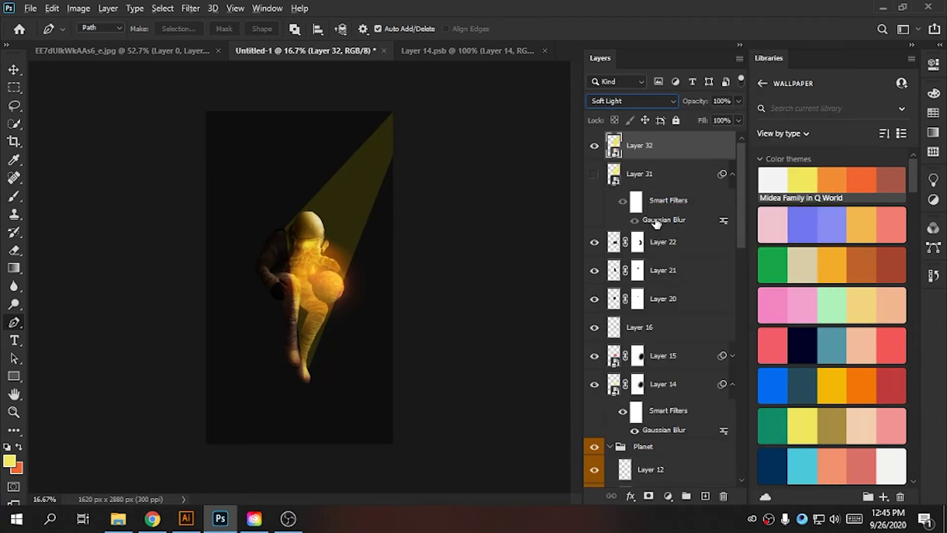
pyautogui.moveTo(656, 222); pyautogui.dragTo(651, 157)
# Recheck the layer blend modes, leaving the new beam in Soft Light.
pyautogui.hotkey('ctrl', '+')
pyautogui.hotkey('ctrl', '+')
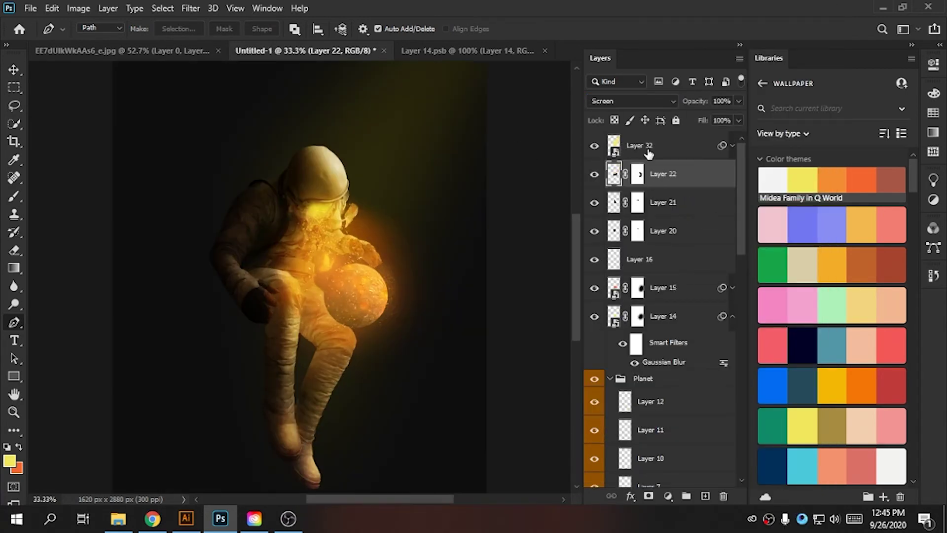
pyautogui.press('Delete')
pyautogui.click(631, 101)
pyautogui.click(617, 279)
pyautogui.click(651, 143)
pyautogui.click(631, 101)
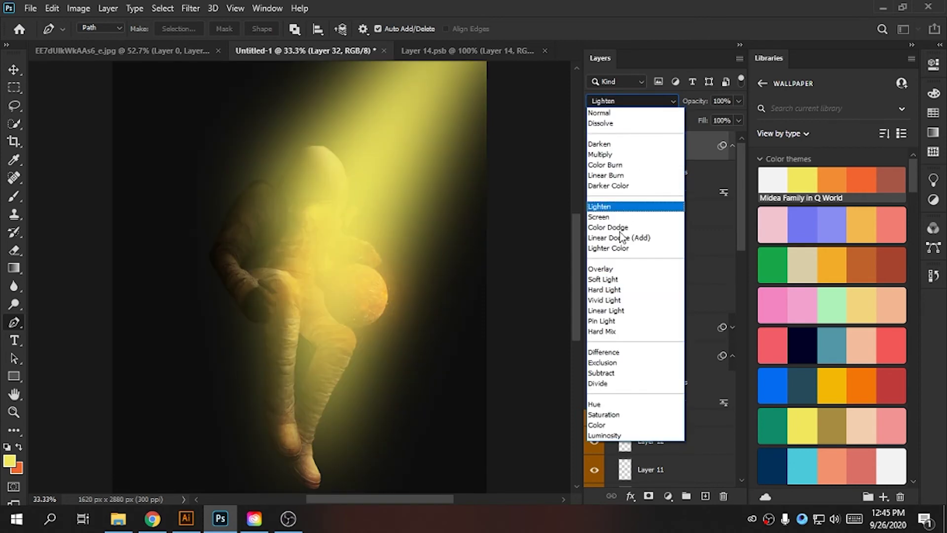
pyautogui.click(603, 279)
pyautogui.hotkey('ctrl', '-')
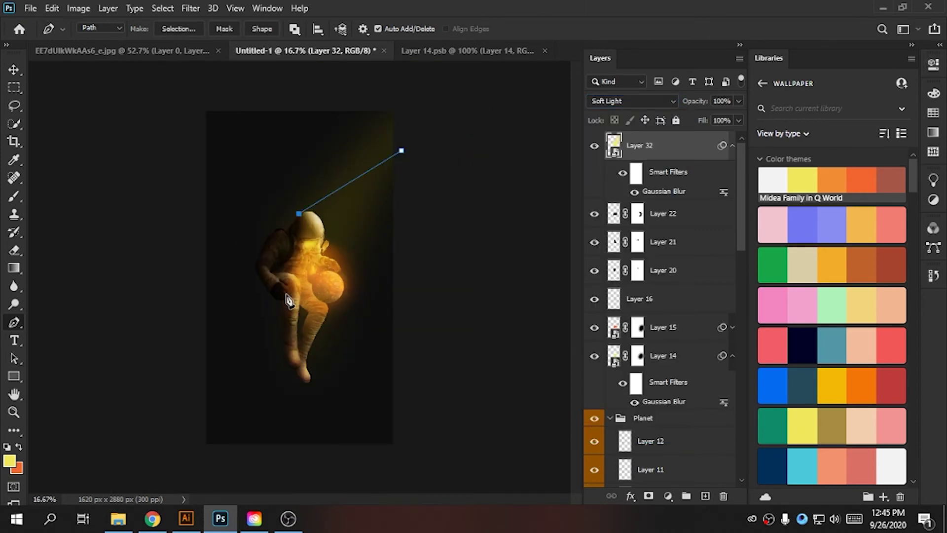
# Fill a third beam with orange on a new layer, blended as Soft Light.
pyautogui.click(706, 495)
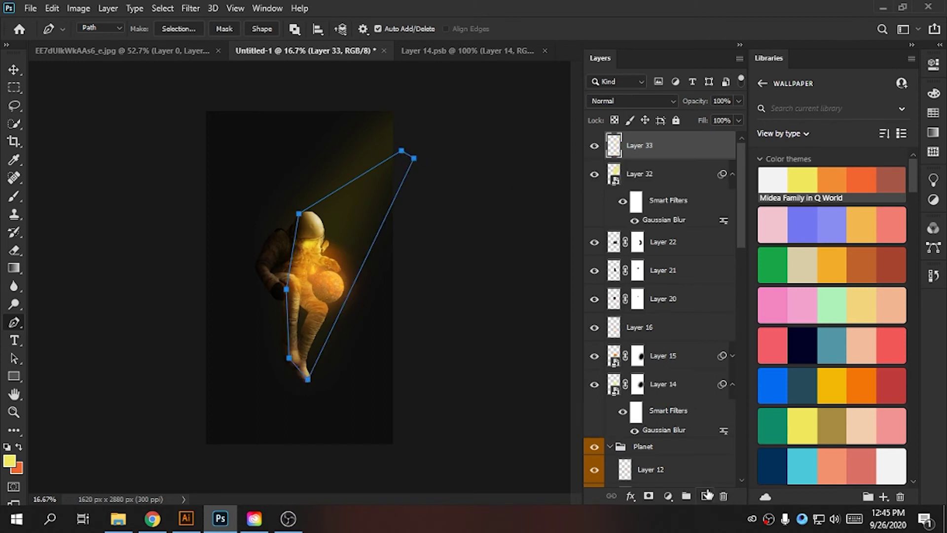
pyautogui.hotkey('alt', 'BackSpace')
pyautogui.hotkey('ctrl', 'z')
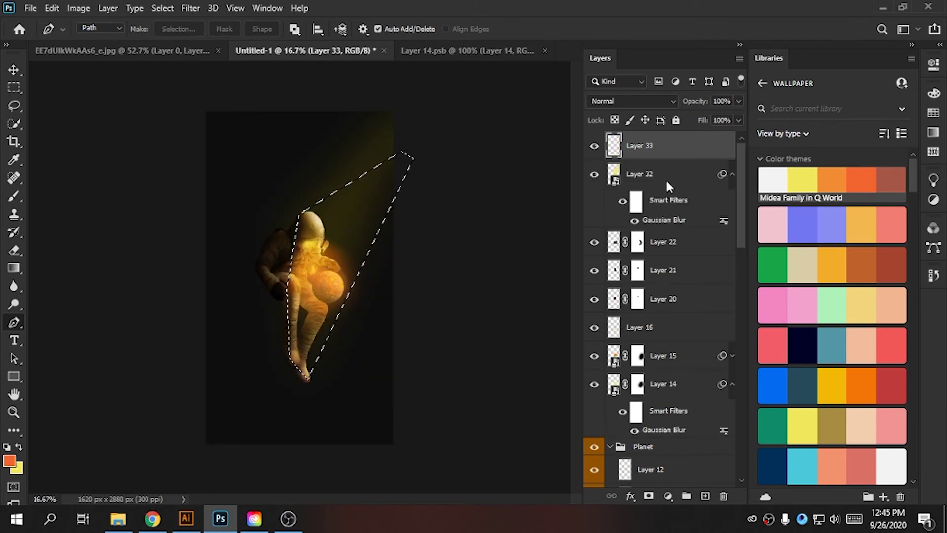
pyautogui.hotkey('alt', 'BackSpace')
pyautogui.click(631, 101)
pyautogui.click(607, 275)
pyautogui.hotkey('ctrl', 'd')
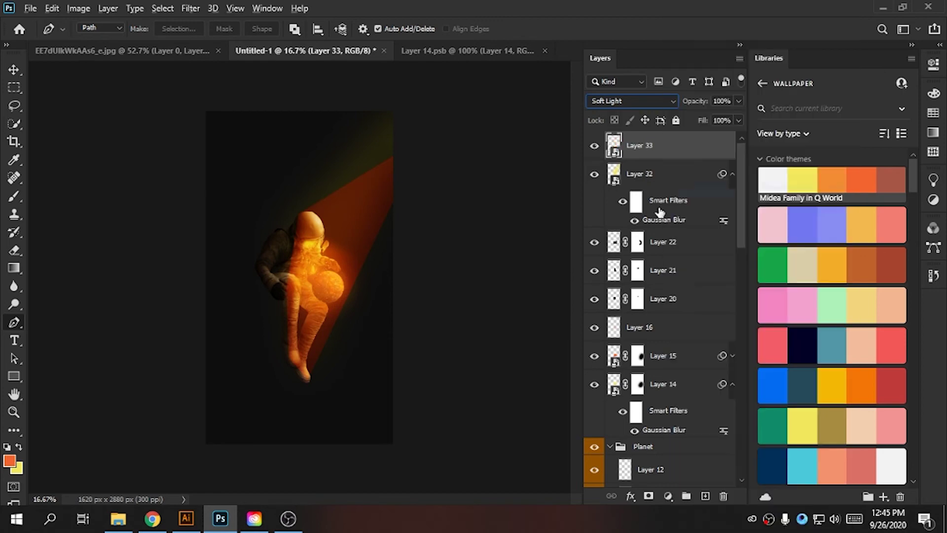
# Lower the yellow beam's opacity to 23% and move the orange beam below it.
pyautogui.click(646, 174)
pyautogui.hotkey('ctrl', '+')
pyautogui.hotkey('ctrl', '+')
pyautogui.hotkey('ctrl', '+')
pyautogui.press('2')
pyautogui.press('3')
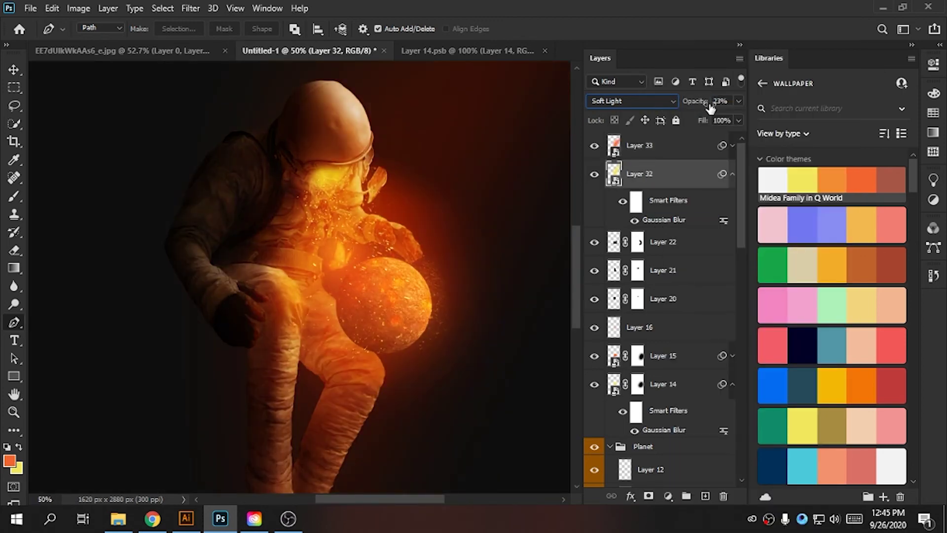
pyautogui.click(688, 145)
pyautogui.hotkey('ctrl', '[')
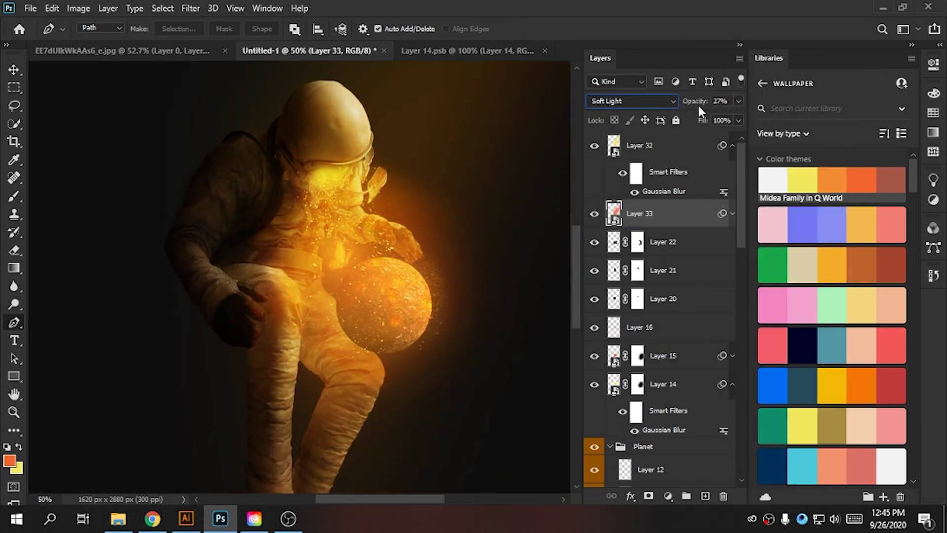
pyautogui.hotkey('ctrl', '0')
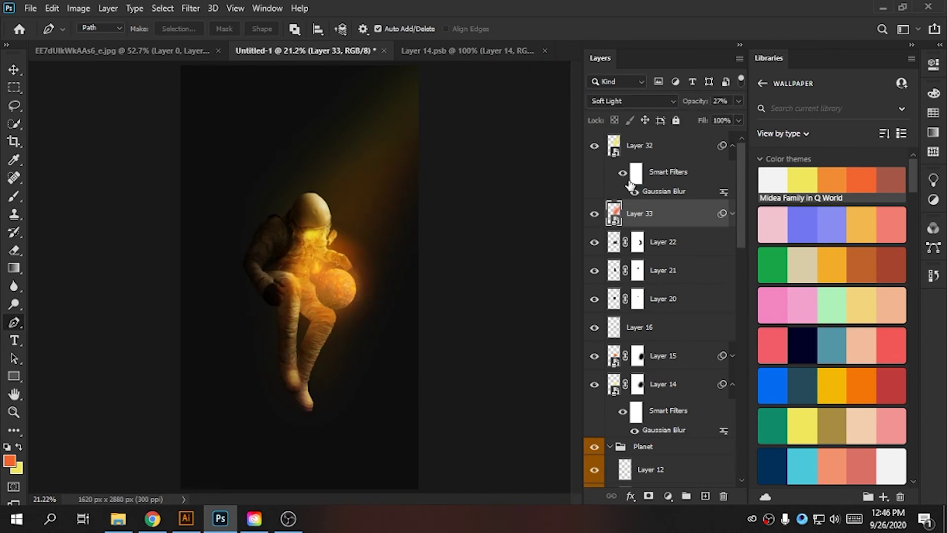
# Raise the yellow beam's opacity to 72% and inspect it around the astronaut.
pyautogui.click(630, 185)
pyautogui.press('7')
pyautogui.press('2')
pyautogui.hotkey('ctrl', '+')
pyautogui.hotkey('ctrl', '+')
pyautogui.hotkey('ctrl', '+')
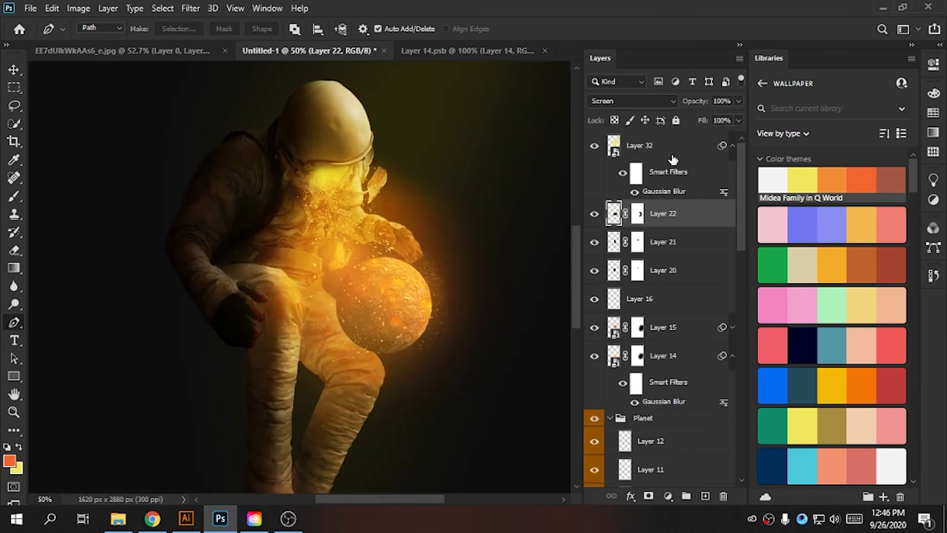
pyautogui.scroll(-5, 672, 158)
pyautogui.scroll(5, 683, 306)
pyautogui.scroll(-5, 617, 321)
pyautogui.scroll(5, 614, 328)
pyautogui.hotkey('ctrl', '-')
pyautogui.hotkey('ctrl', '-')
pyautogui.hotkey('ctrl', '-')
# Mask Layer 32 and erase its glow over the astronaut's legs with an ~800 px brush.
pyautogui.click(642, 146)
pyautogui.hotkey('ctrl', '+')
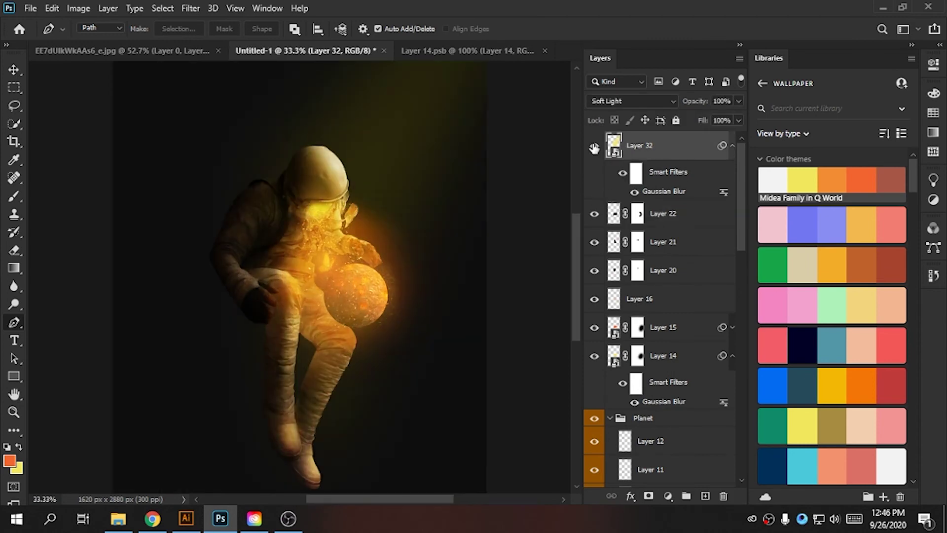
pyautogui.press('e')
pyautogui.click(648, 495)
pyautogui.press(']')
pyautogui.press(']')
pyautogui.press(']')
pyautogui.moveTo(346, 236); pyautogui.dragTo(317, 364)
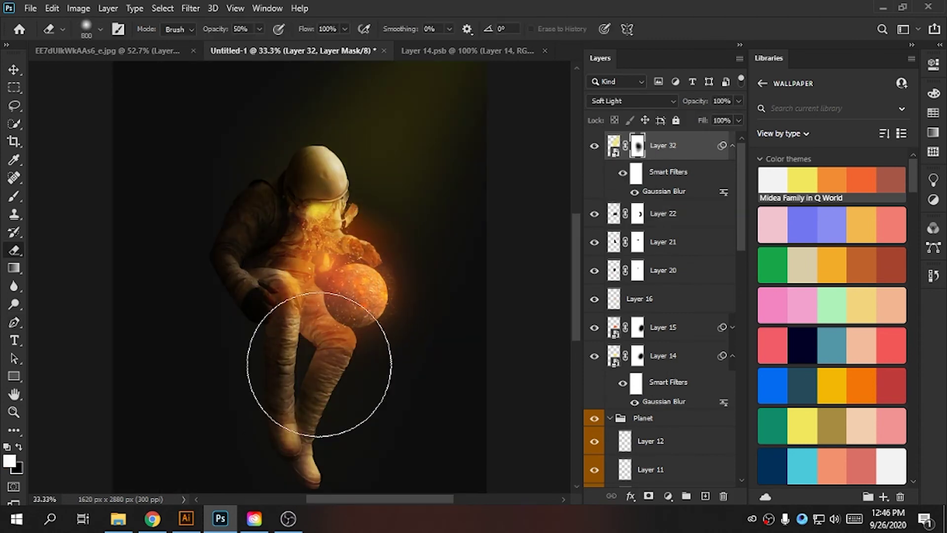
pyautogui.hotkey('ctrl', '-')
pyautogui.hotkey('ctrl', 'z')
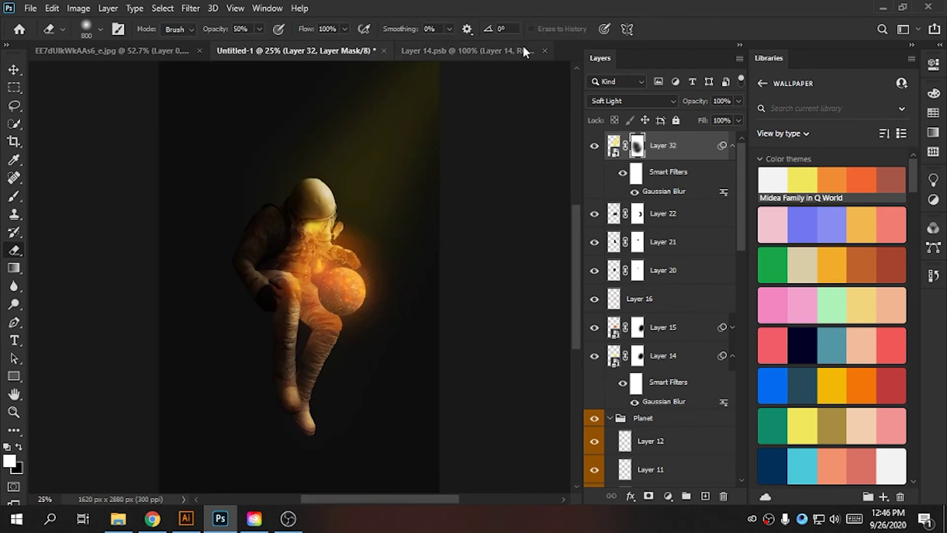
pyautogui.hotkey('ctrl', '-')
# Stamp all visible layers into a new merged layer named All.
pyautogui.hotkey('ctrl', 'alt', 'shift', 'e')
pyautogui.write('All')
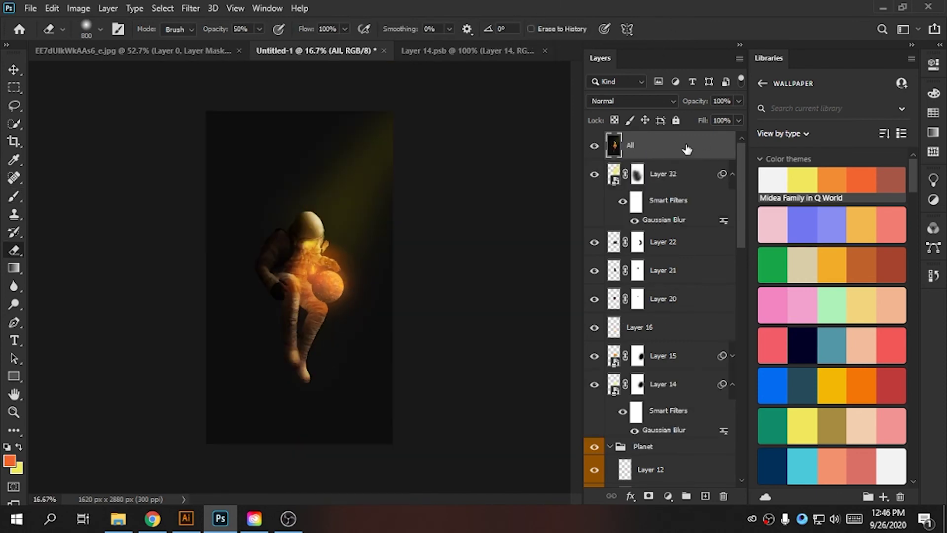
pyautogui.rightClick(685, 148)
# Convert the All layer to a Smart Object and open the Camera Raw Filter.
pyautogui.click(693, 192)
pyautogui.click(196, 8)
pyautogui.click(232, 89)
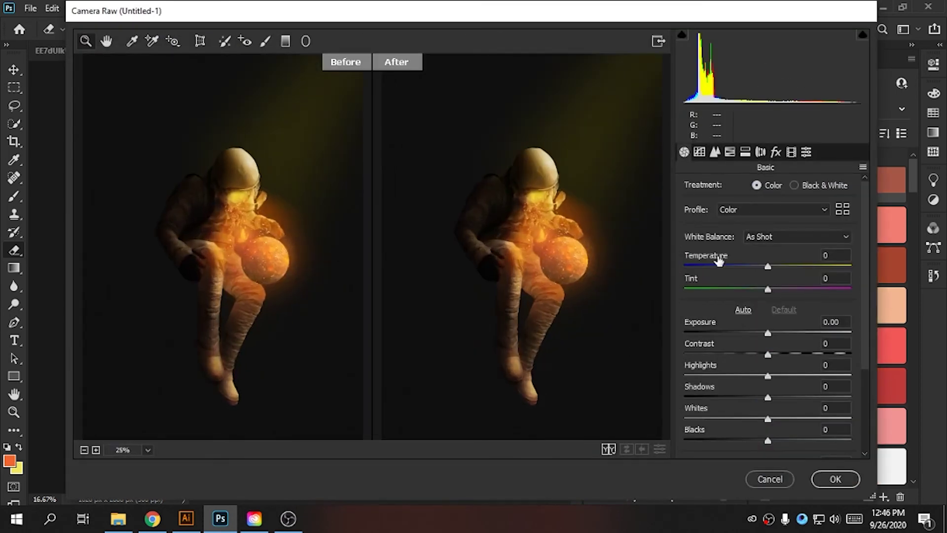
# Adjust exposure, contrast, highlights and clarity in the Basic panel.
pyautogui.moveTo(768, 333)
pyautogui.mouseDown()
pyautogui.moveTo(777, 355)
pyautogui.moveTo(752, 376)
pyautogui.moveTo(774, 397)
pyautogui.mouseUp()
pyautogui.moveTo(768, 267); pyautogui.dragTo(762, 267)
pyautogui.scroll(-2, 762, 296)
pyautogui.moveTo(767, 340); pyautogui.dragTo(756, 340)
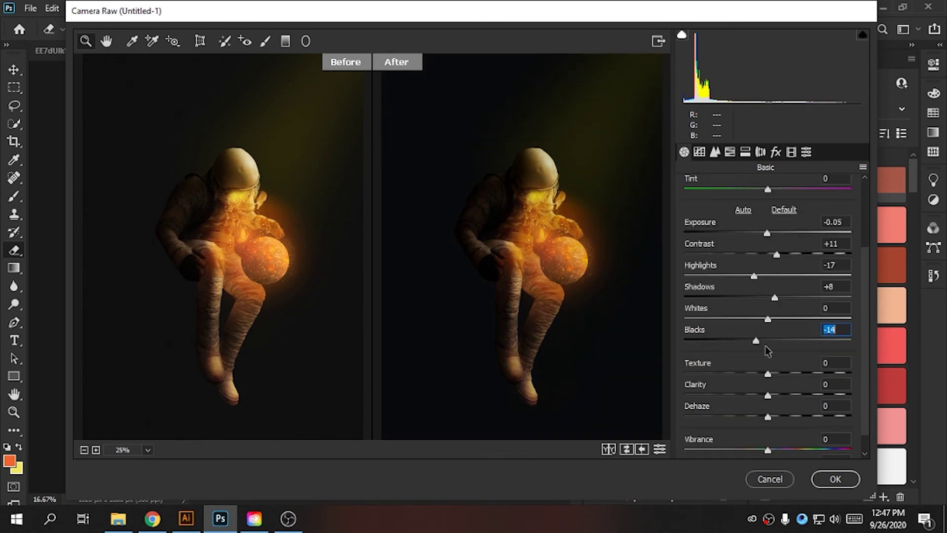
pyautogui.moveTo(768, 394); pyautogui.dragTo(795, 394)
pyautogui.moveTo(768, 449); pyautogui.dragTo(791, 449)
pyautogui.scroll(-1, 793, 406)
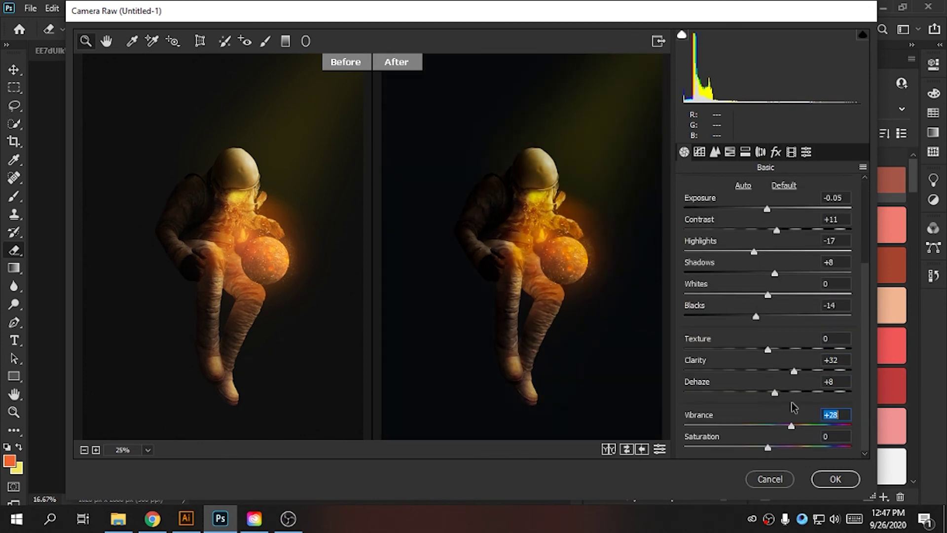
pyautogui.scroll(3, 771, 452)
# Shift HSL hues of reds, aquas, blues and purples; slightly desaturate and brighten oranges.
pyautogui.click(699, 151)
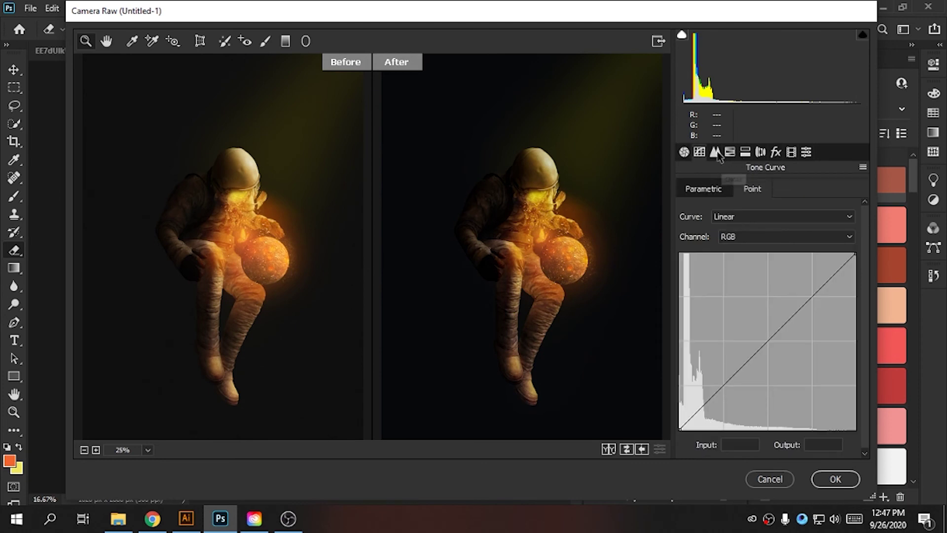
pyautogui.moveTo(776, 258); pyautogui.dragTo(759, 262)
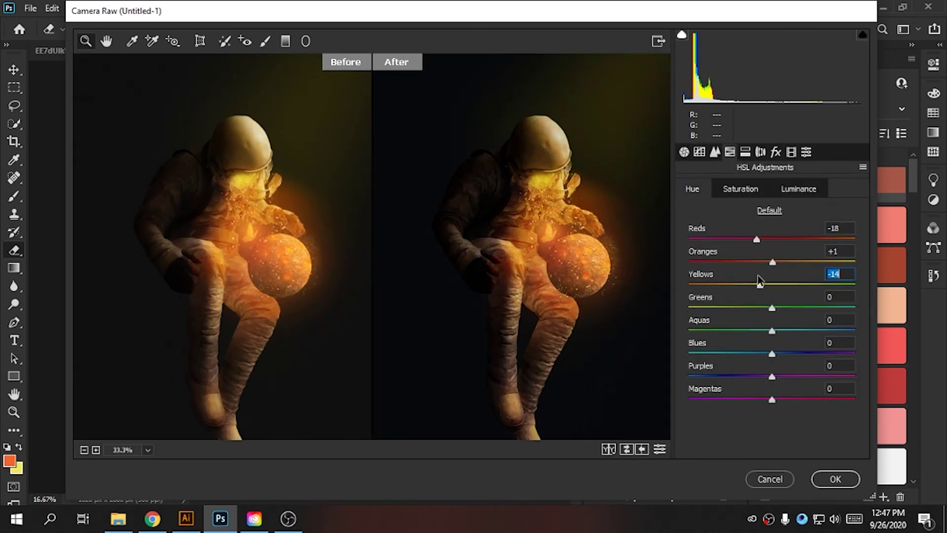
pyautogui.moveTo(776, 335); pyautogui.dragTo(768, 330)
pyautogui.moveTo(771, 353); pyautogui.dragTo(746, 353)
pyautogui.moveTo(772, 376); pyautogui.dragTo(788, 374)
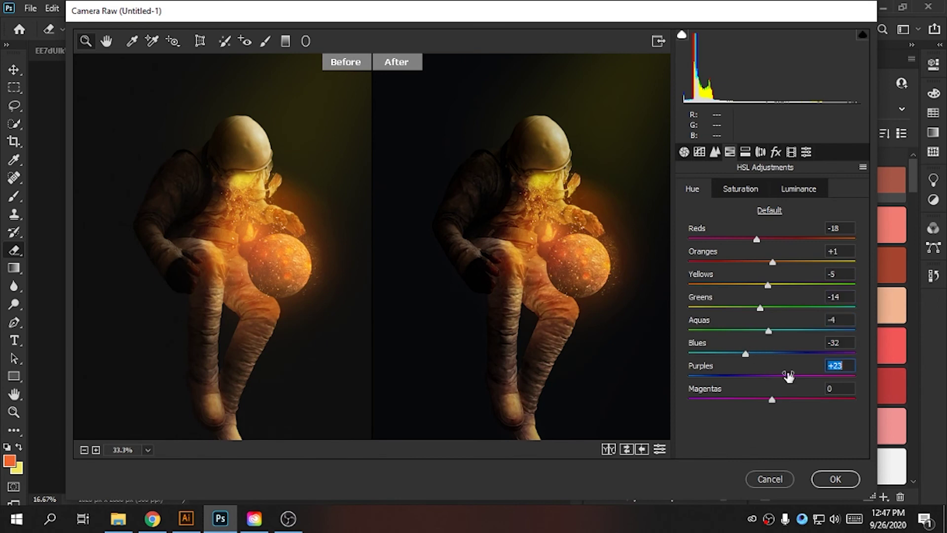
pyautogui.click(751, 188)
pyautogui.moveTo(772, 262); pyautogui.dragTo(770, 261)
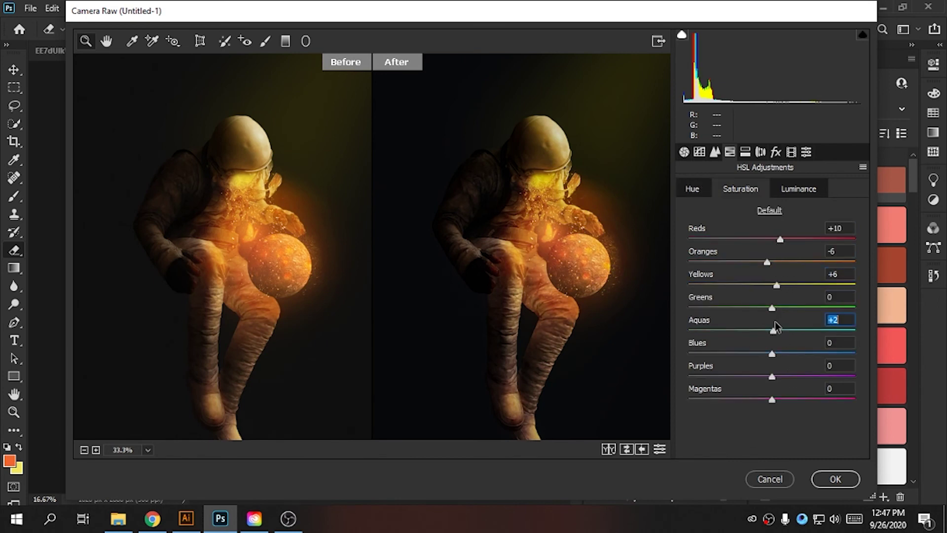
pyautogui.click(801, 191)
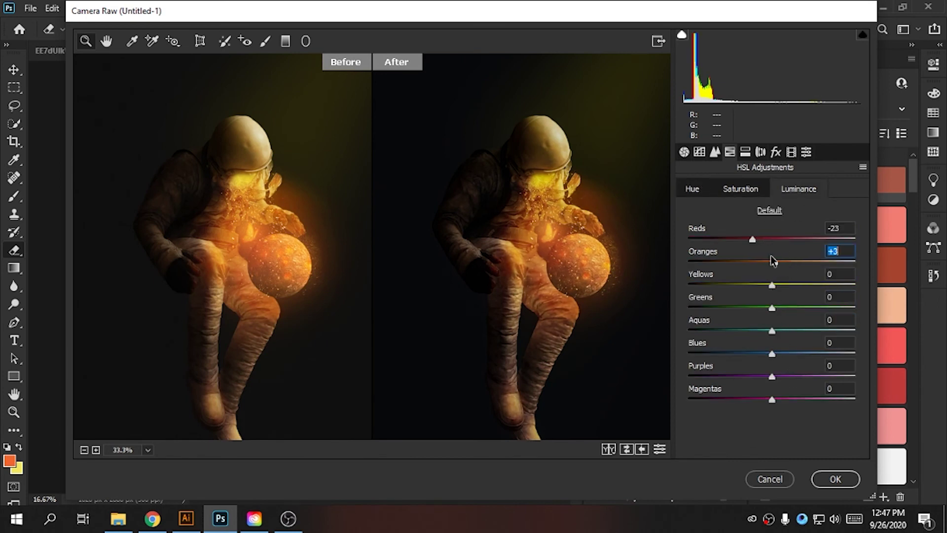
pyautogui.moveTo(773, 261)
pyautogui.mouseDown()
pyautogui.moveTo(787, 262)
pyautogui.moveTo(772, 238)
pyautogui.mouseUp()
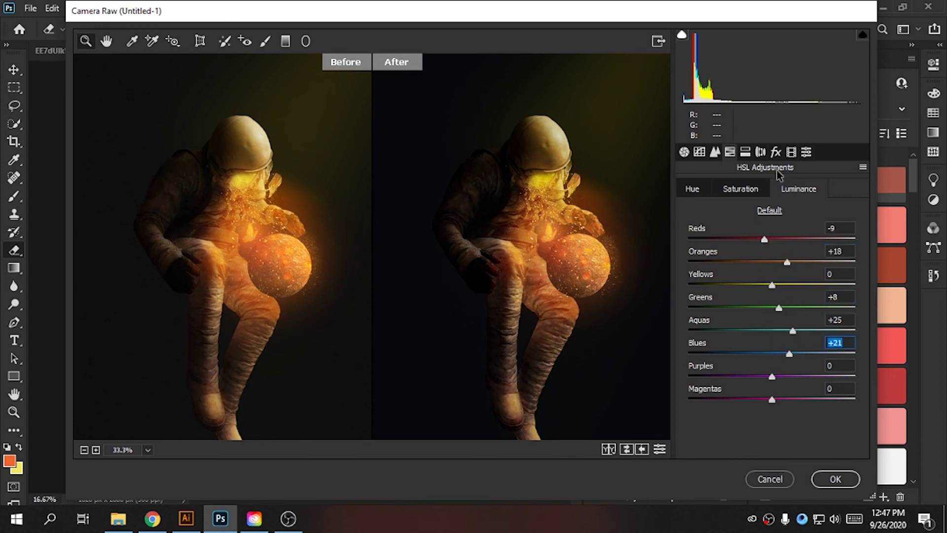
# Add a warm split-toning tint to the highlights and a slight warm shadow tint.
pyautogui.click(745, 151)
pyautogui.moveTo(689, 207)
pyautogui.mouseDown()
pyautogui.moveTo(707, 207)
pyautogui.moveTo(707, 232)
pyautogui.mouseUp()
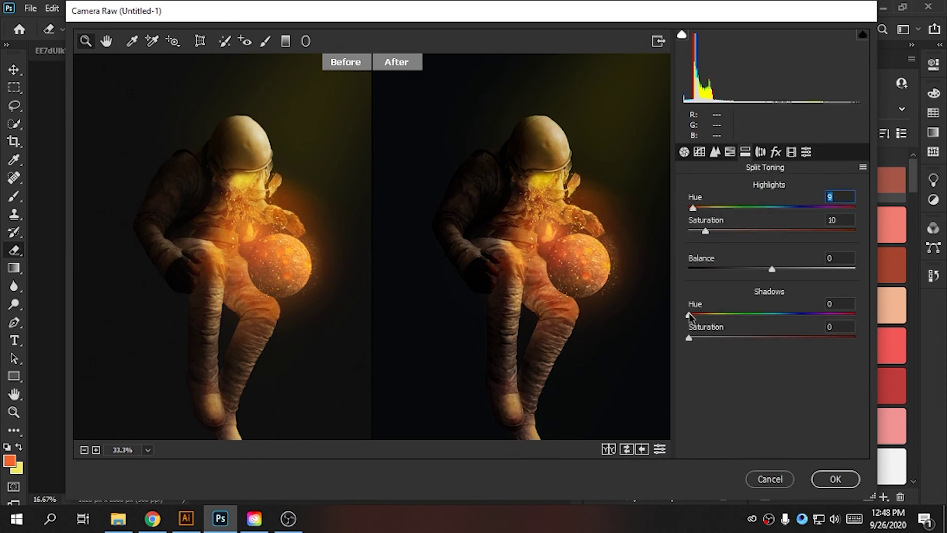
pyautogui.moveTo(689, 315); pyautogui.dragTo(709, 314)
pyautogui.moveTo(689, 338); pyautogui.dragTo(697, 338)
# Try luminance noise reduction in the Detail panel at a 100% preview.
pyautogui.click(715, 152)
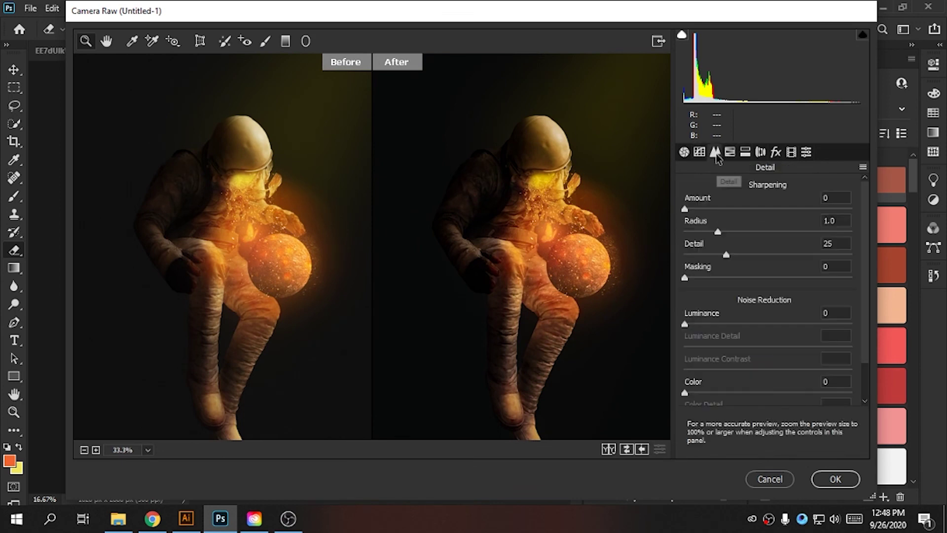
pyautogui.hotkey('ctrl', 'alt', '0')
pyautogui.write('60')
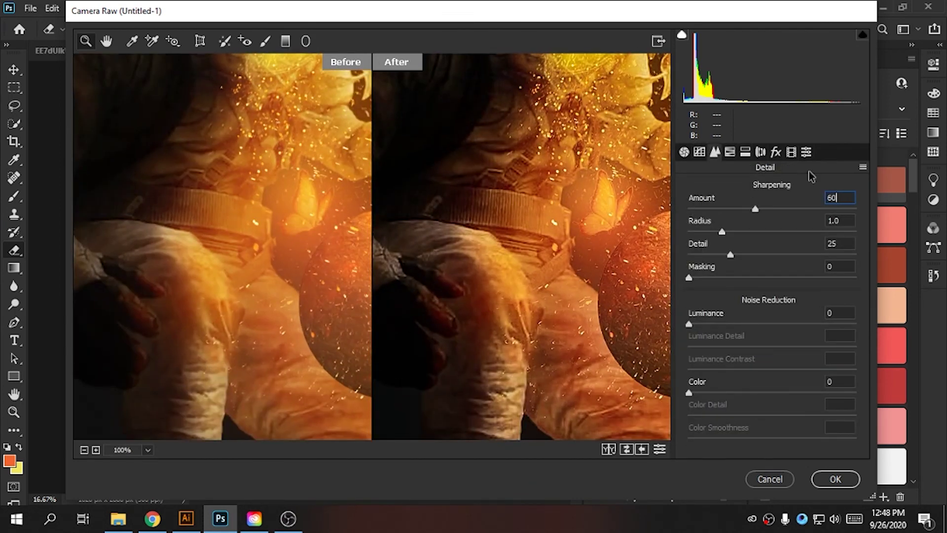
pyautogui.moveTo(689, 324)
pyautogui.mouseDown()
pyautogui.moveTo(731, 324)
pyautogui.moveTo(685, 325)
pyautogui.mouseUp()
pyautogui.hotkey('ctrl', '-')
pyautogui.hotkey('ctrl', '-')
pyautogui.hotkey('ctrl', '-')
pyautogui.scroll(-2, 715, 262)
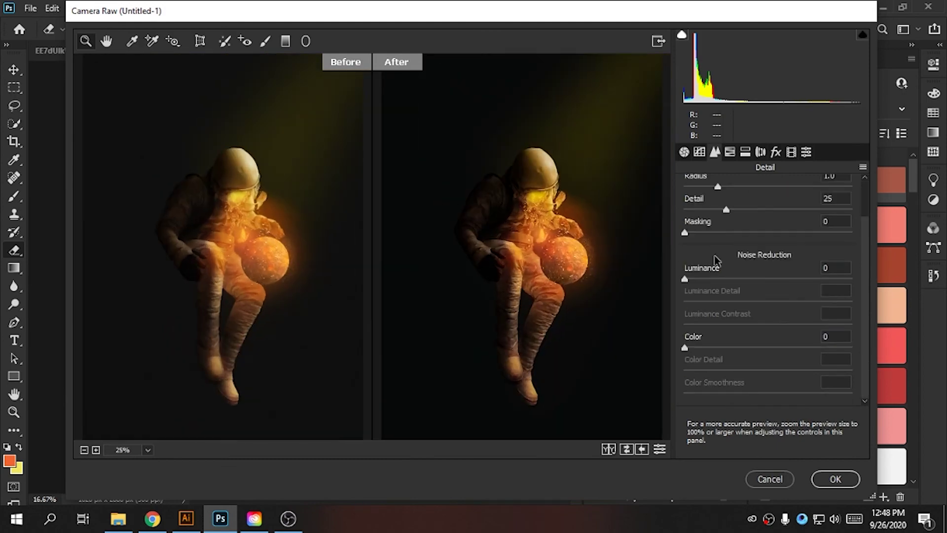
pyautogui.scroll(2, 740, 238)
# Shape the RGB point curve with darker shadows, a midtone point and lifted highlights.
pyautogui.hotkey('ctrl', '+')
pyautogui.hotkey('ctrl', '+')
pyautogui.click(699, 152)
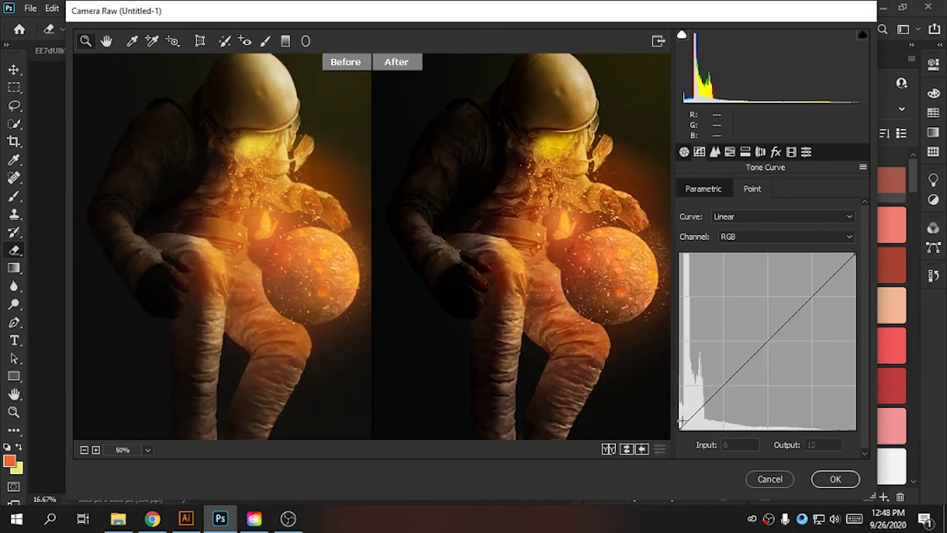
pyautogui.hotkey('ctrl', '-')
pyautogui.moveTo(723, 385); pyautogui.dragTo(723, 387)
pyautogui.hotkey('ctrl', '0')
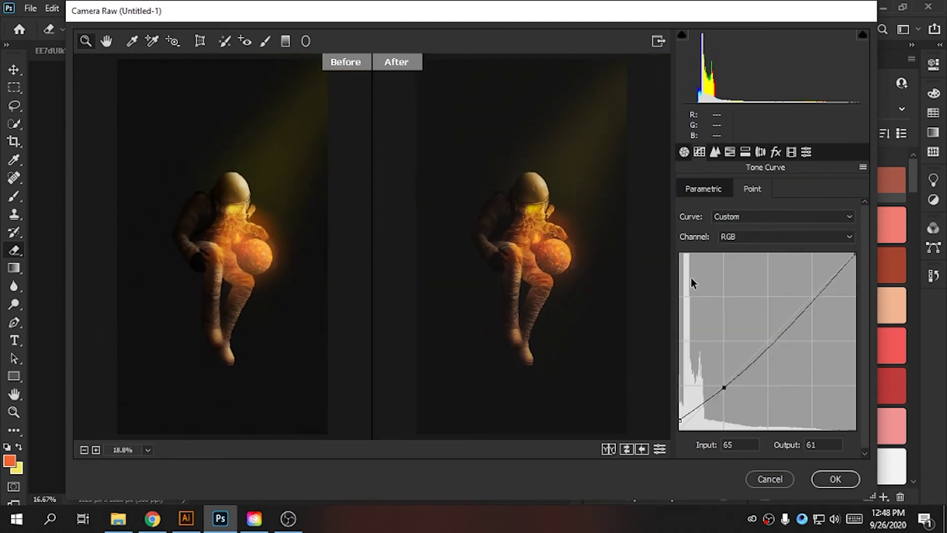
pyautogui.moveTo(804, 308); pyautogui.dragTo(808, 296)
pyautogui.moveTo(763, 344); pyautogui.dragTo(764, 347)
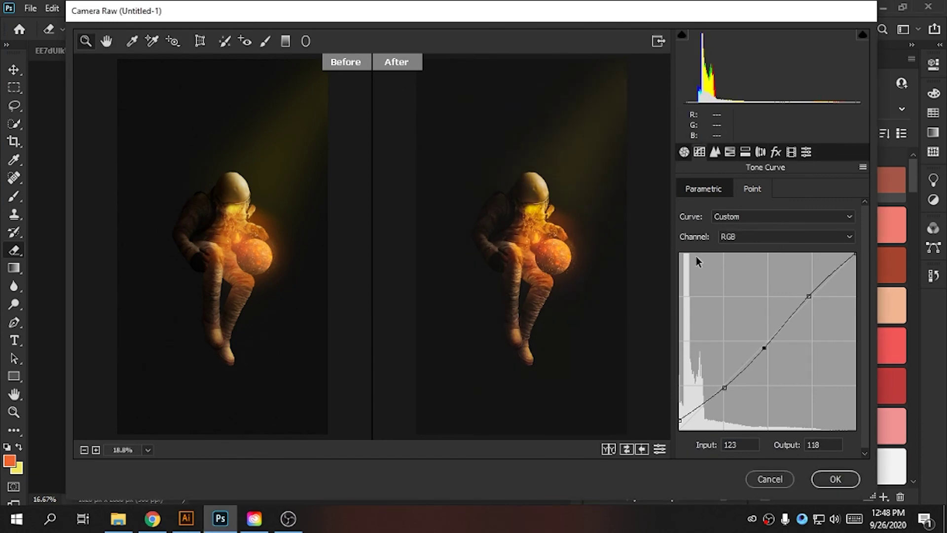
pyautogui.hotkey('ctrl', '+')
# Tweak the Red, Green and Blue curves in the shadows and apply the grade.
pyautogui.click(785, 236)
pyautogui.click(742, 263)
pyautogui.click(723, 388)
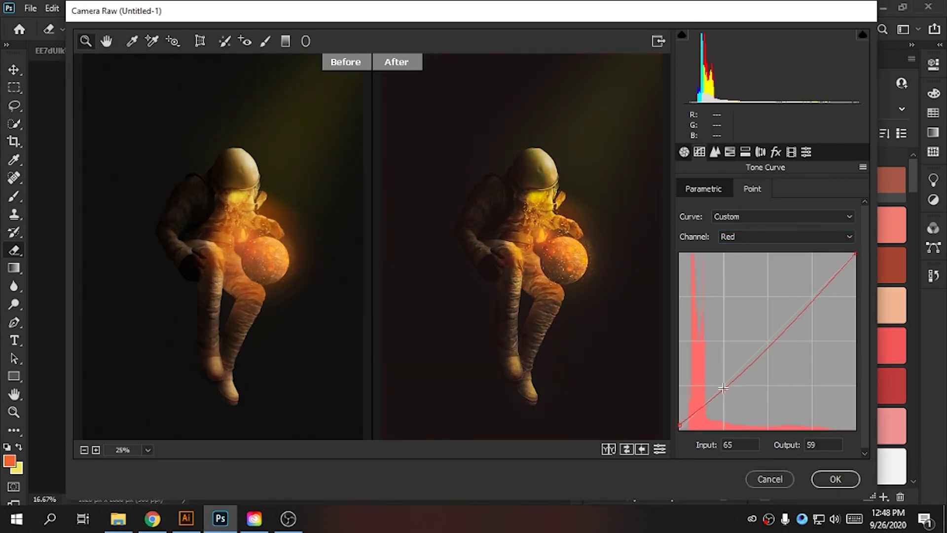
pyautogui.click(741, 236)
pyautogui.click(740, 270)
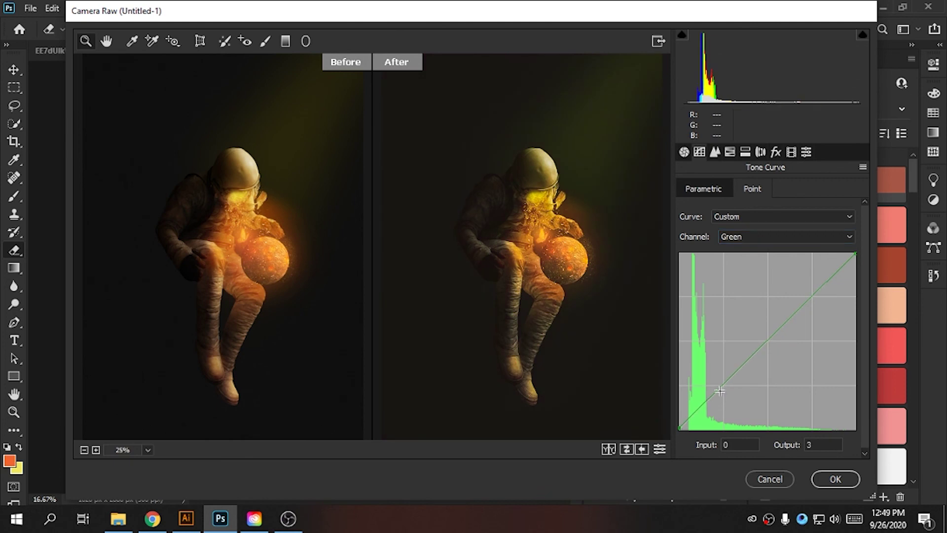
pyautogui.click(725, 389)
pyautogui.click(725, 241)
pyautogui.click(735, 279)
pyautogui.click(721, 389)
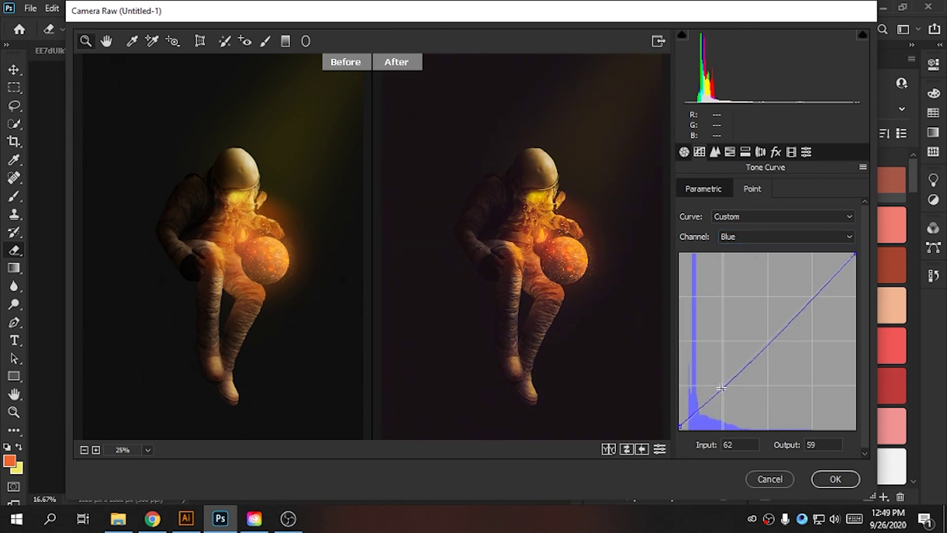
pyautogui.hotkey('ctrl', '-')
pyautogui.click(829, 479)
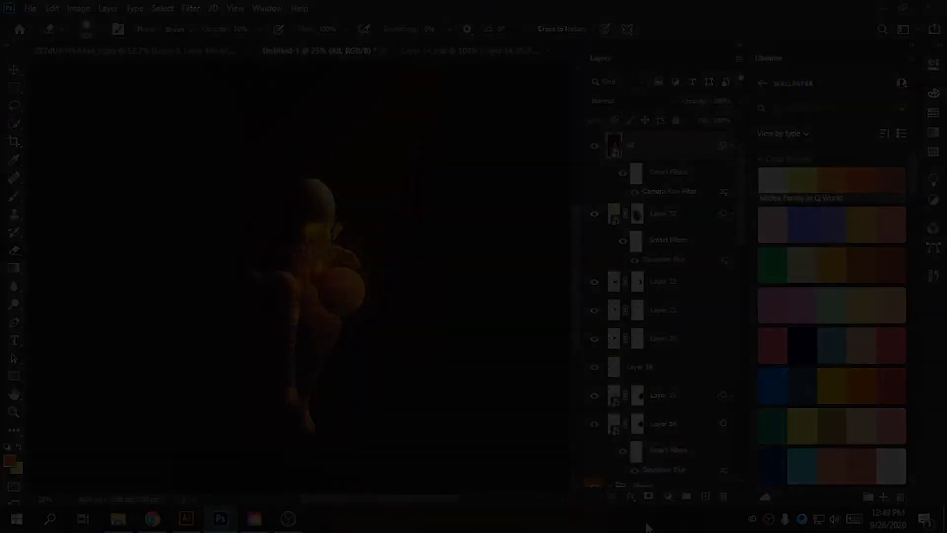